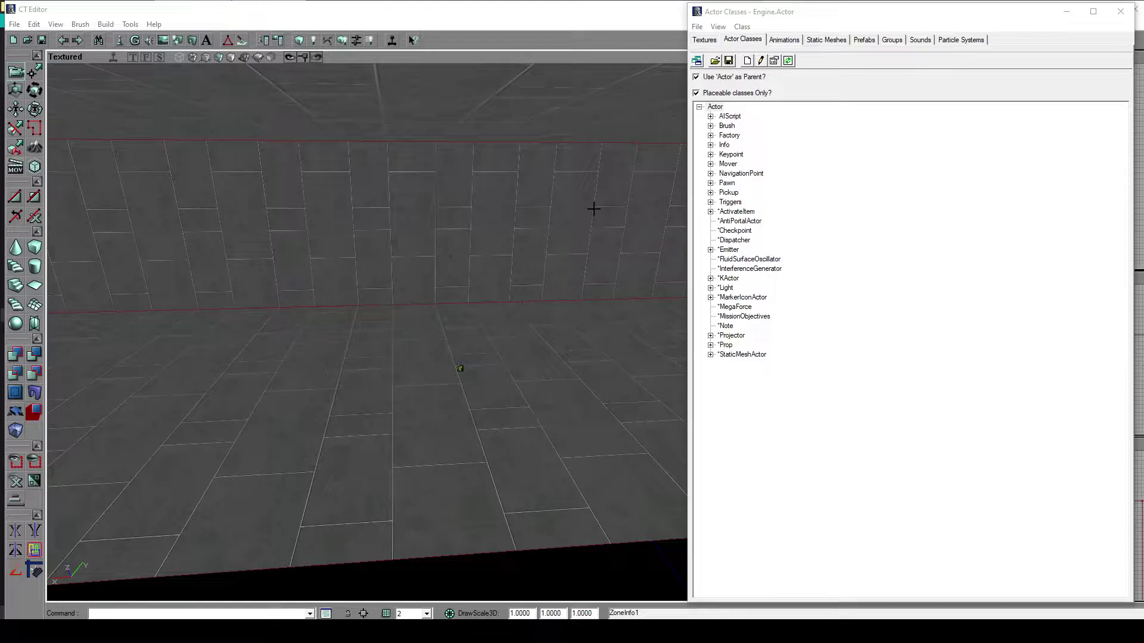
# Add a player start on the floor near one corner at one short end of the long room.
pyautogui.click(1064, 17)
pyautogui.moveTo(504, 398); pyautogui.dragTo(560, 507)
pyautogui.moveTo(526, 243)
pyautogui.mouseDown()
pyautogui.moveTo(538, 214)
pyautogui.moveTo(349, 376)
pyautogui.mouseUp()
pyautogui.click(304, 387)
pyautogui.moveTo(441, 398); pyautogui.dragTo(441, 373, button='right')
pyautogui.moveTo(436, 255); pyautogui.dragTo(447, 393)
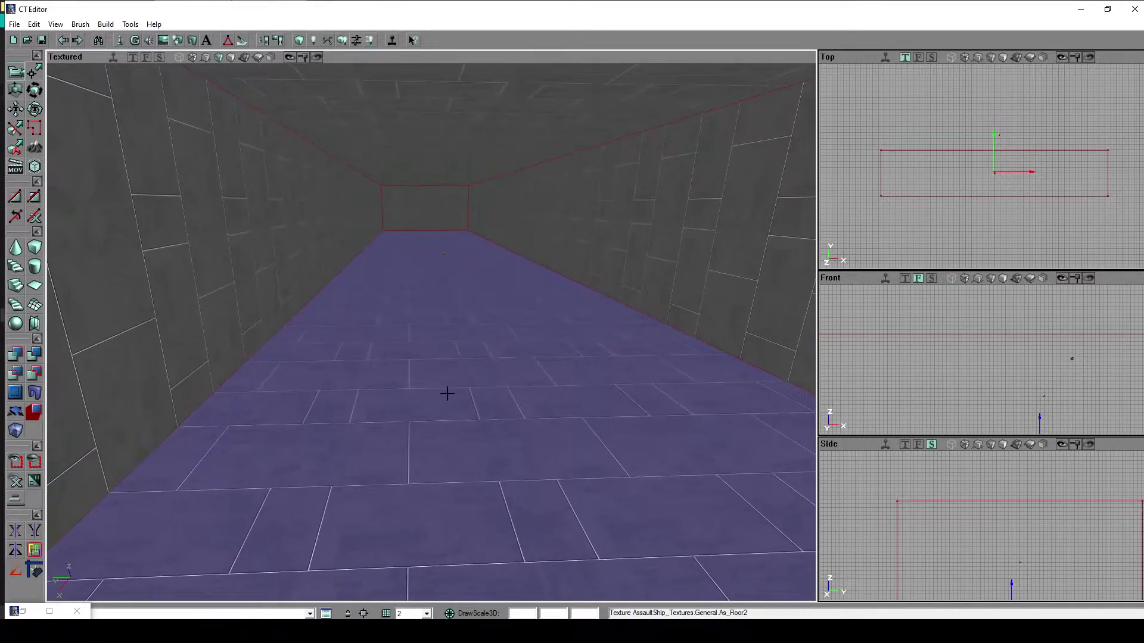
pyautogui.rightClick(318, 439)
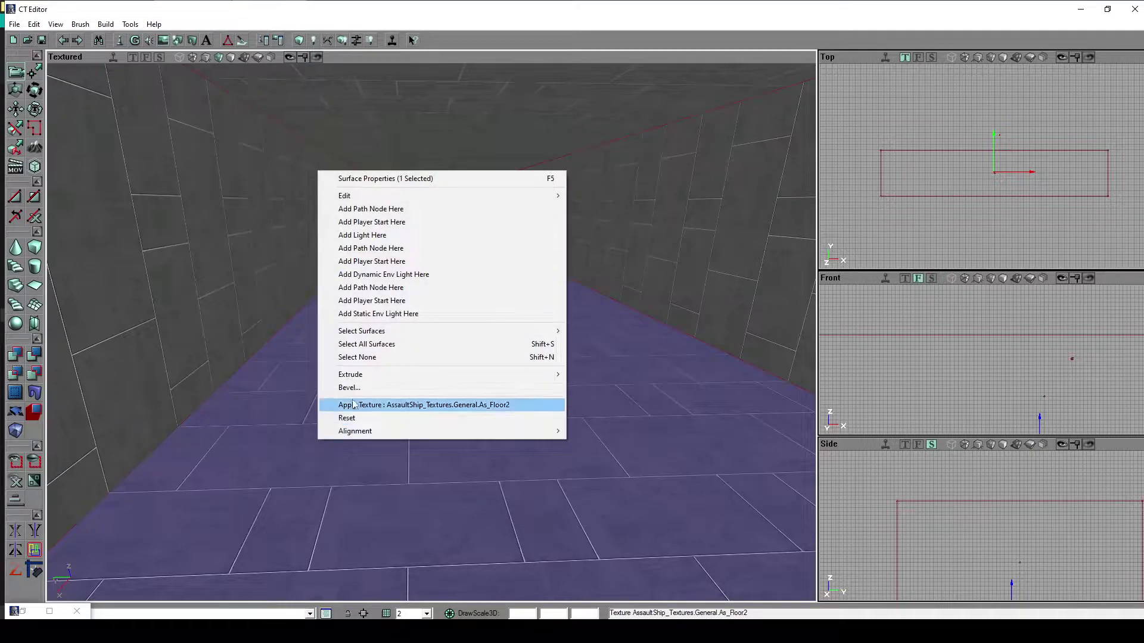
pyautogui.click(420, 223)
# Rotate the new player start so it faces the far end of the room.
pyautogui.click(380, 434)
pyautogui.keyDown('ctrl'); pyautogui.moveTo(677, 407); pyautogui.dragTo(774, 407); pyautogui.keyUp('ctrl')
pyautogui.moveTo(380, 434); pyautogui.dragTo(418, 433)
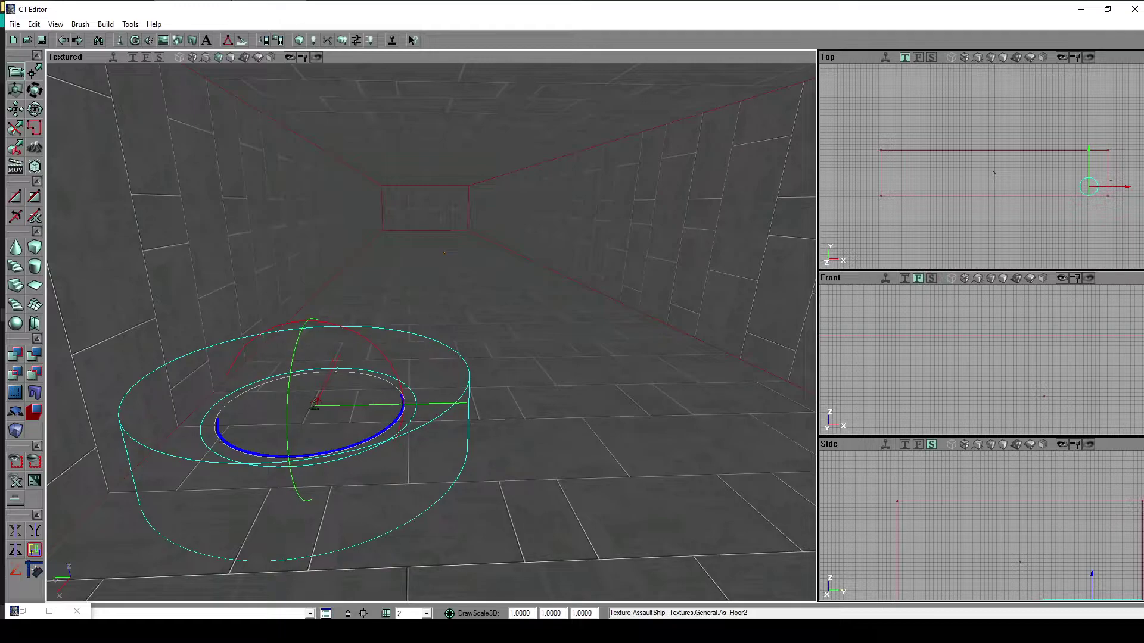
pyautogui.moveTo(692, 394); pyautogui.dragTo(638, 381)
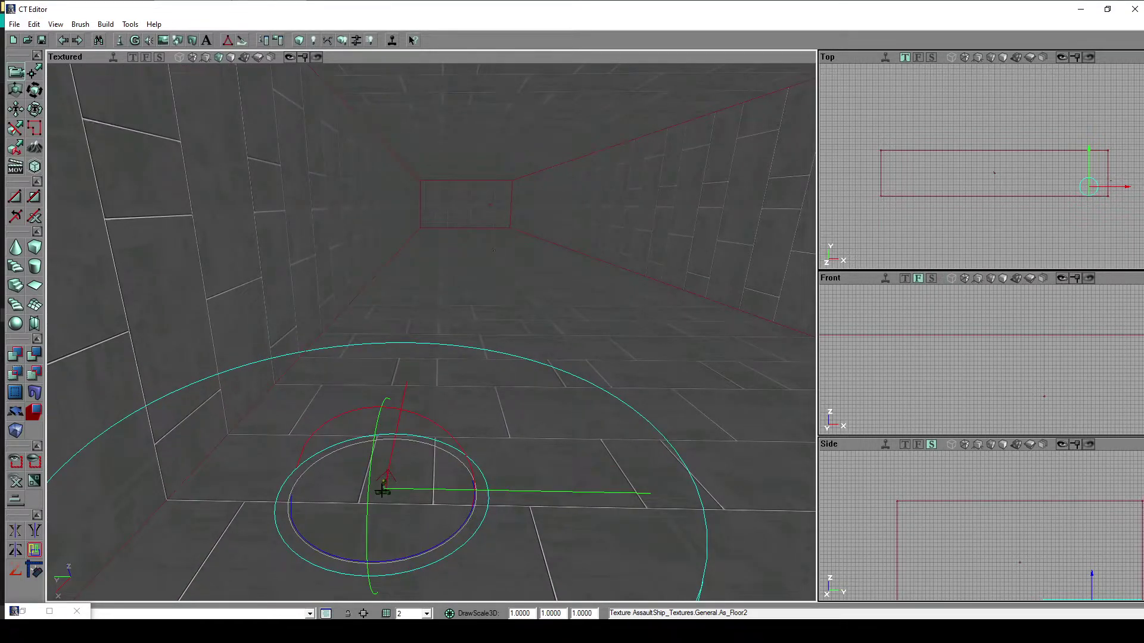
pyautogui.moveTo(386, 493); pyautogui.dragTo(409, 481)
pyautogui.click(409, 480)
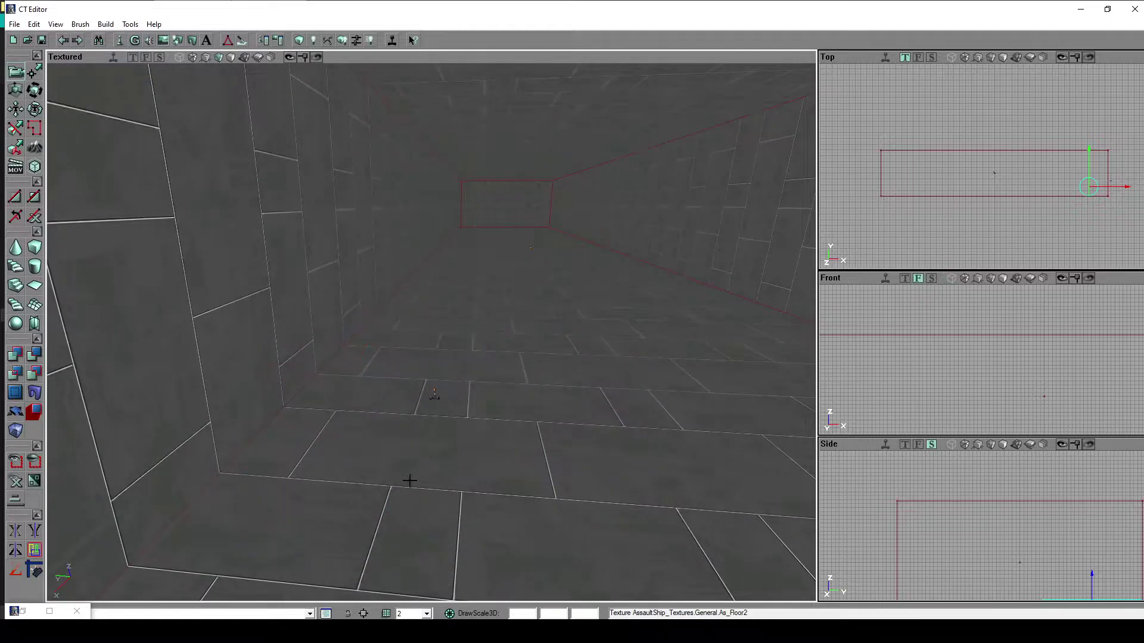
pyautogui.click(435, 395)
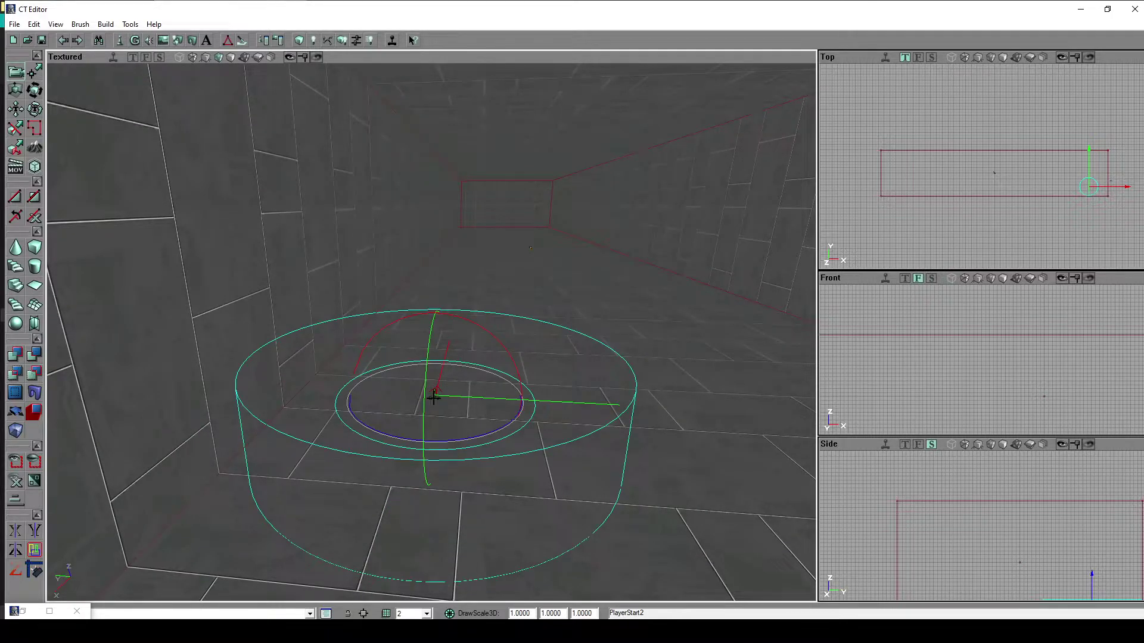
# Set the player start's TeamNumber to 1 in its PlayerStart properties.
pyautogui.doubleClick(434, 396)
pyautogui.click(616, 166)
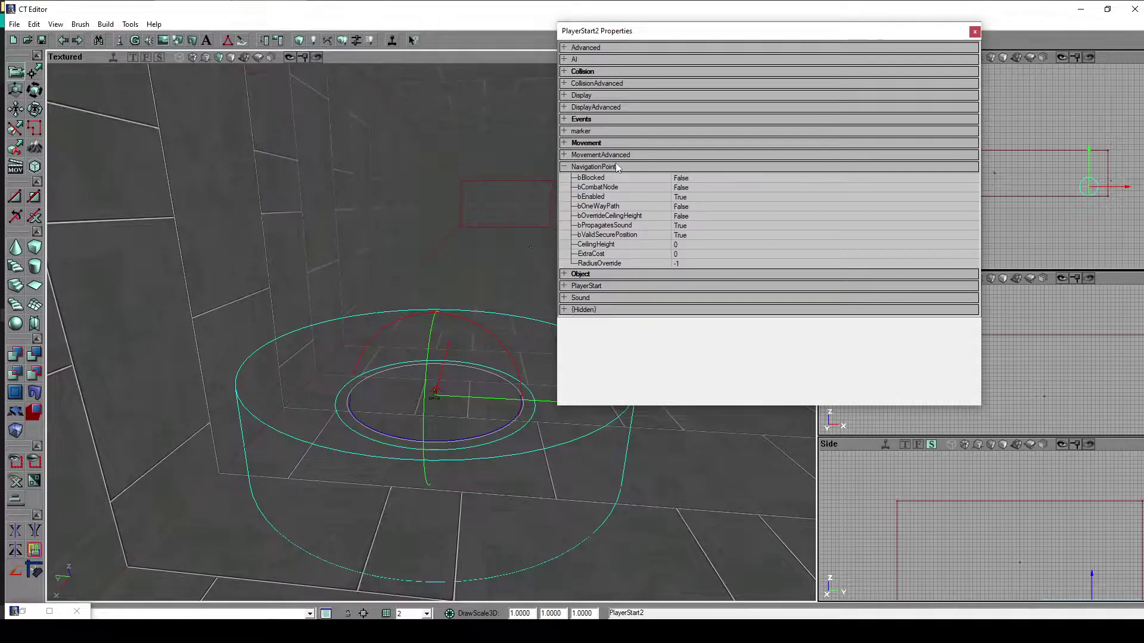
pyautogui.click(614, 167)
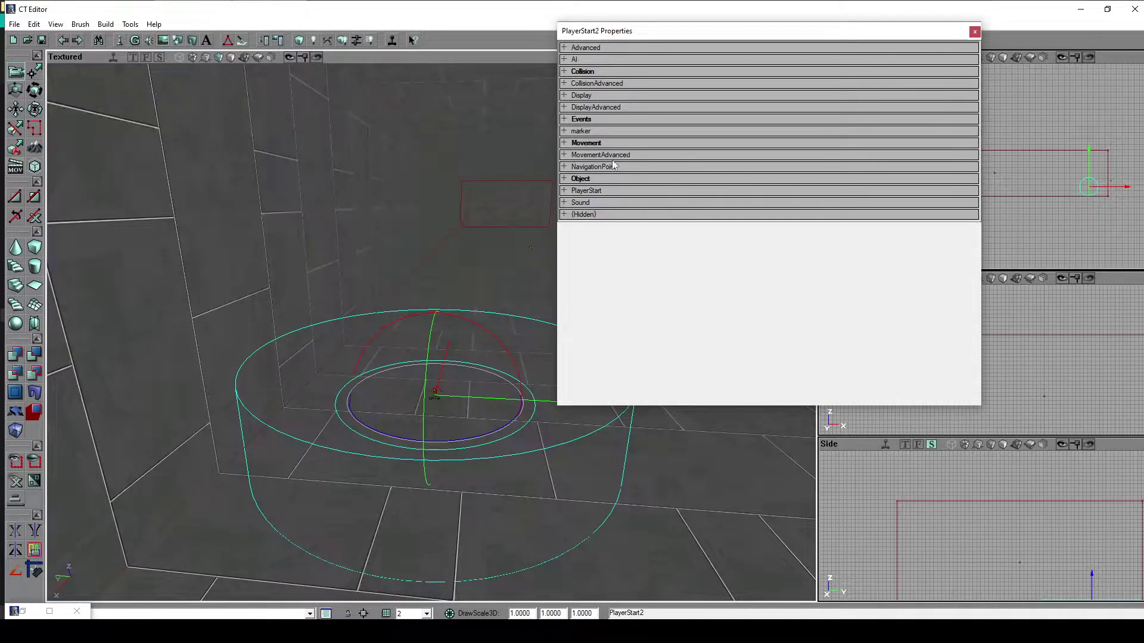
pyautogui.click(601, 190)
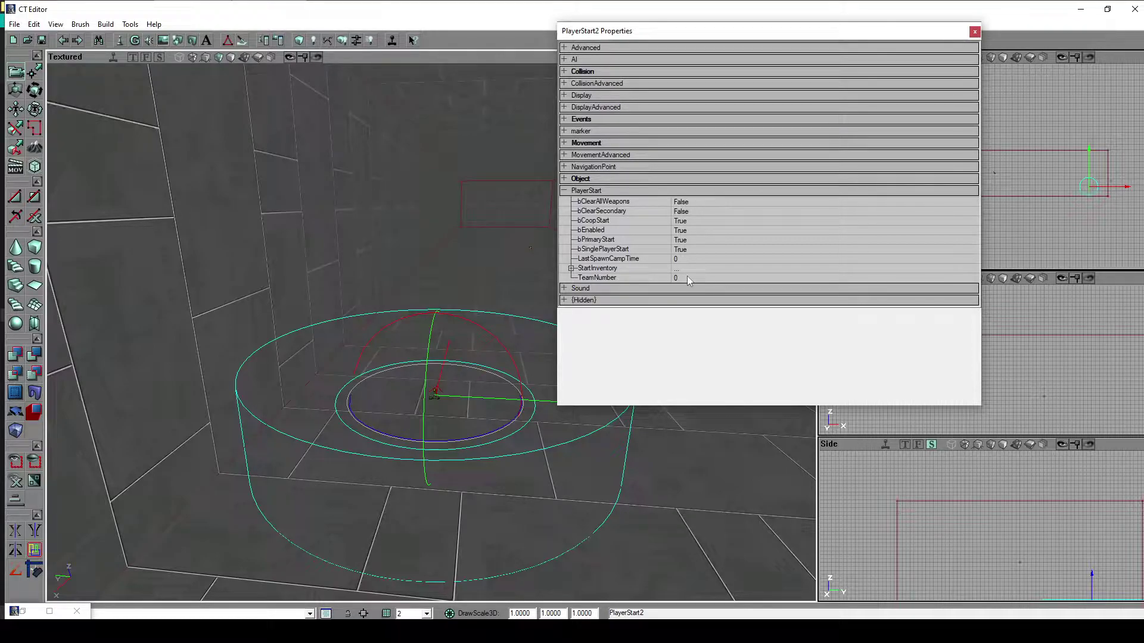
pyautogui.moveTo(742, 36); pyautogui.dragTo(882, 21)
pyautogui.moveTo(601, 215); pyautogui.dragTo(553, 228)
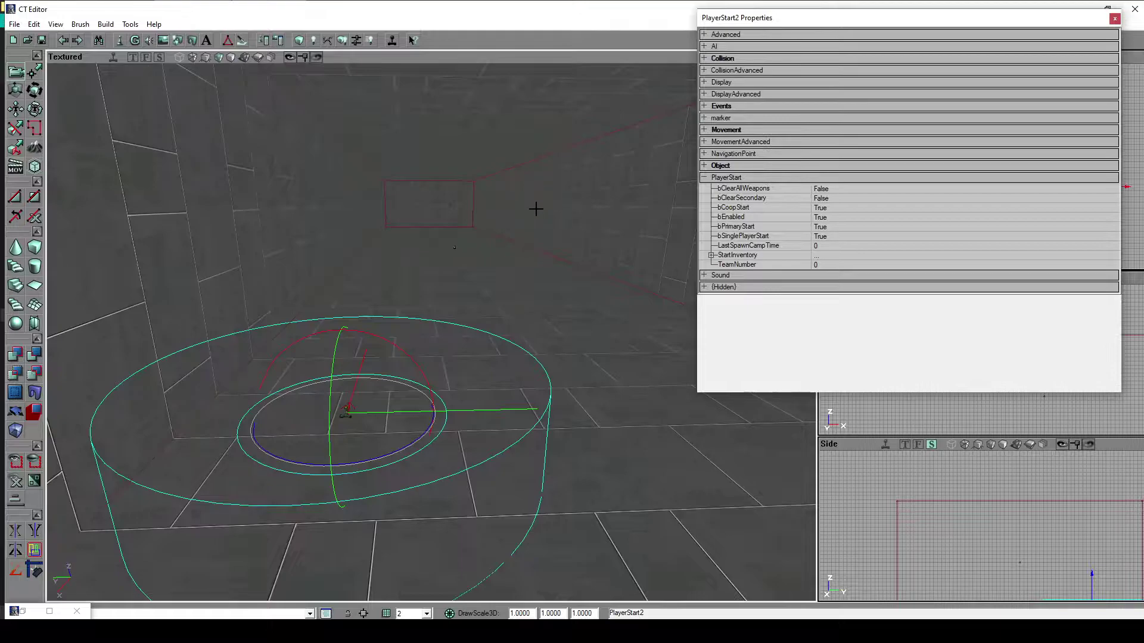
pyautogui.moveTo(474, 249); pyautogui.dragTo(472, 265)
pyautogui.moveTo(482, 305)
pyautogui.mouseDown()
pyautogui.moveTo(488, 286)
pyautogui.moveTo(488, 303)
pyautogui.moveTo(482, 296)
pyautogui.mouseUp()
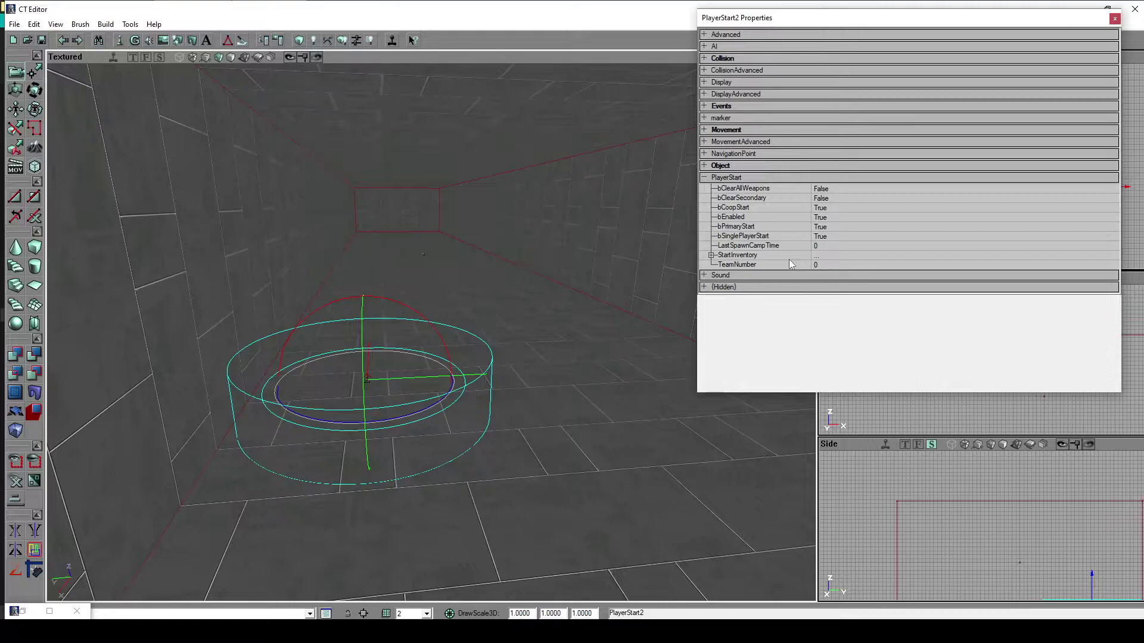
pyautogui.click(841, 266)
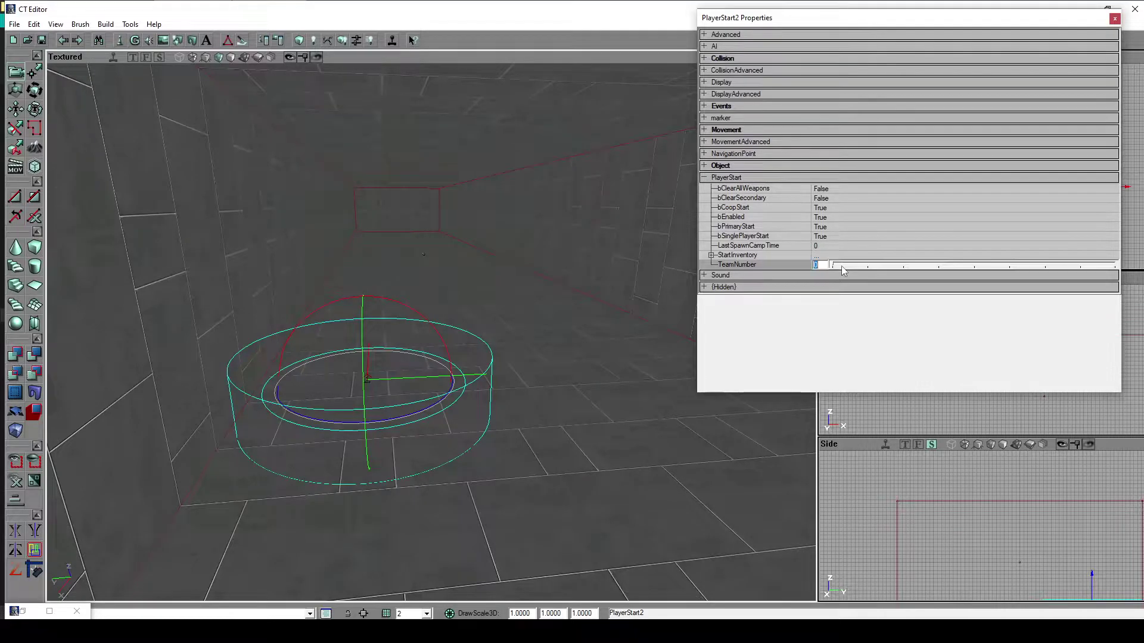
pyautogui.write('1')
pyautogui.click(1114, 19)
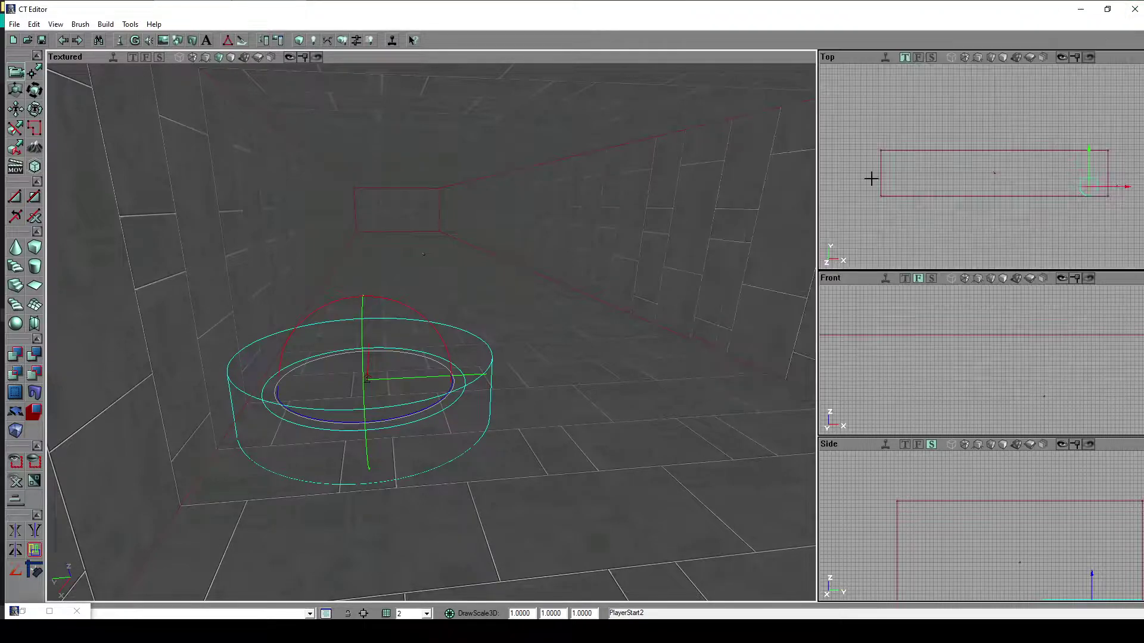
# Add a second player start across from the first at the same end and rotate it to face the far end.
pyautogui.moveTo(472, 381); pyautogui.dragTo(379, 426)
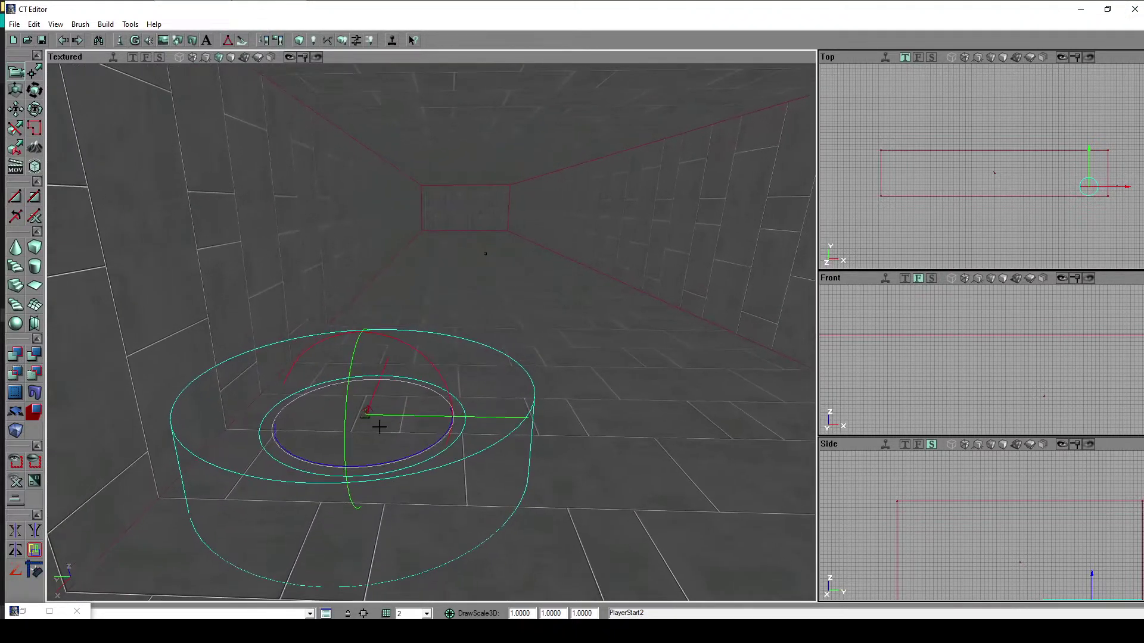
pyautogui.click(581, 455)
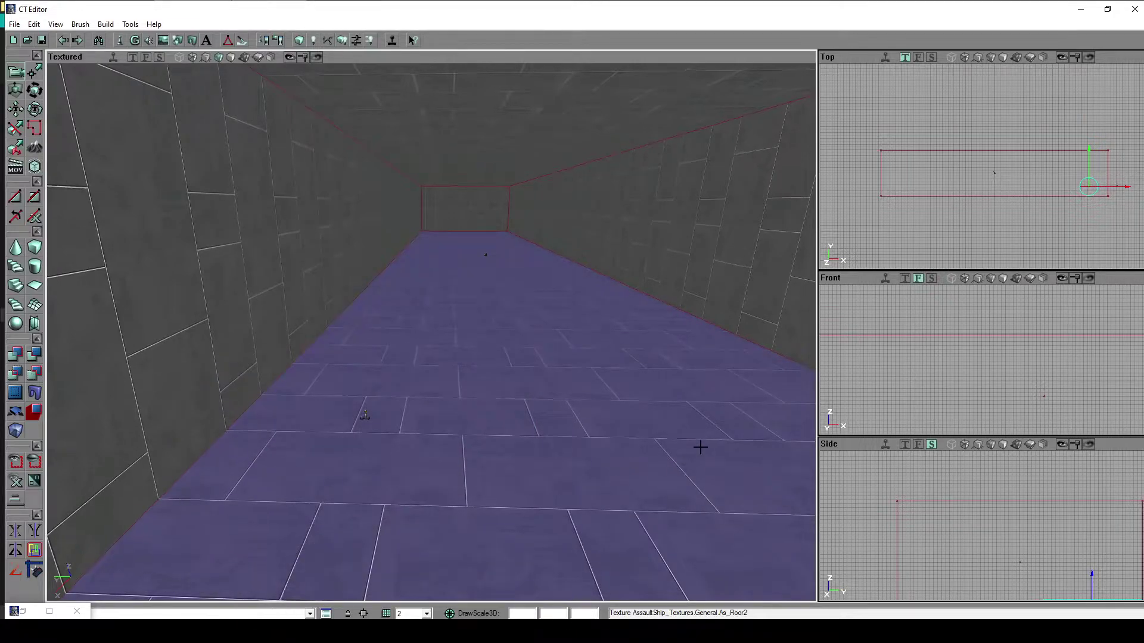
pyautogui.rightClick(709, 450)
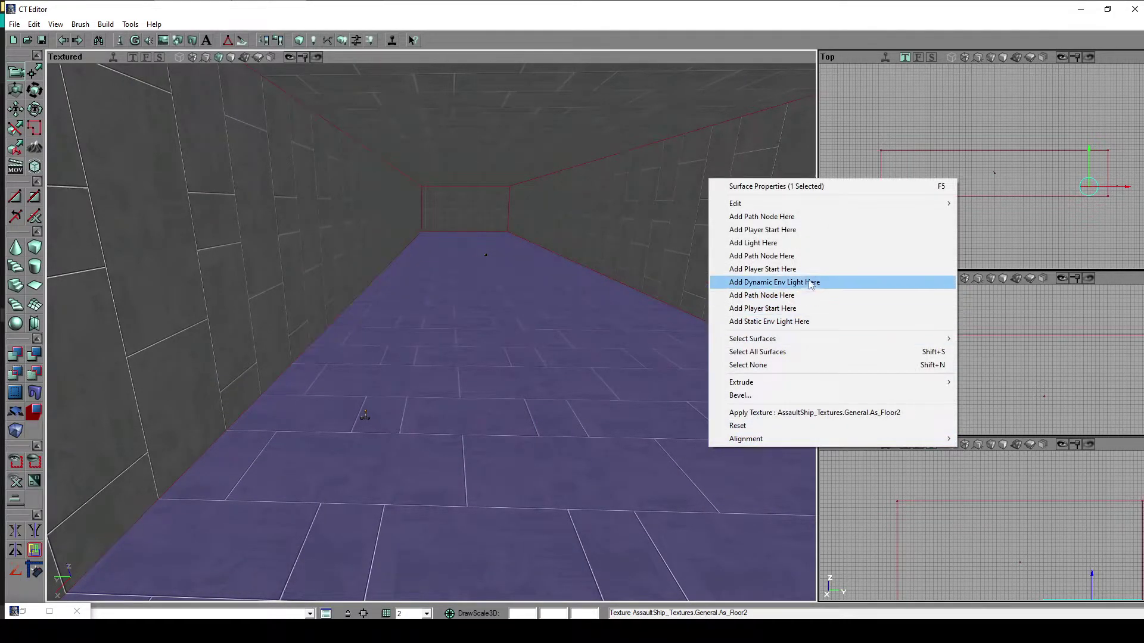
pyautogui.click(826, 230)
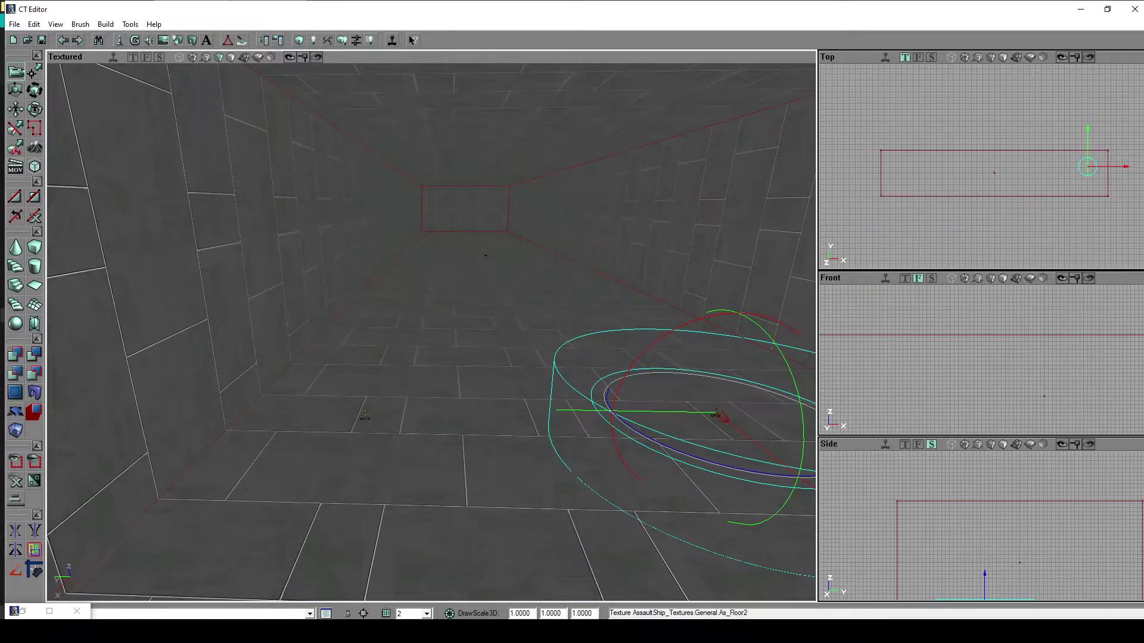
pyautogui.moveTo(511, 479)
pyautogui.mouseDown()
pyautogui.moveTo(511, 530)
pyautogui.moveTo(511, 479)
pyautogui.mouseUp()
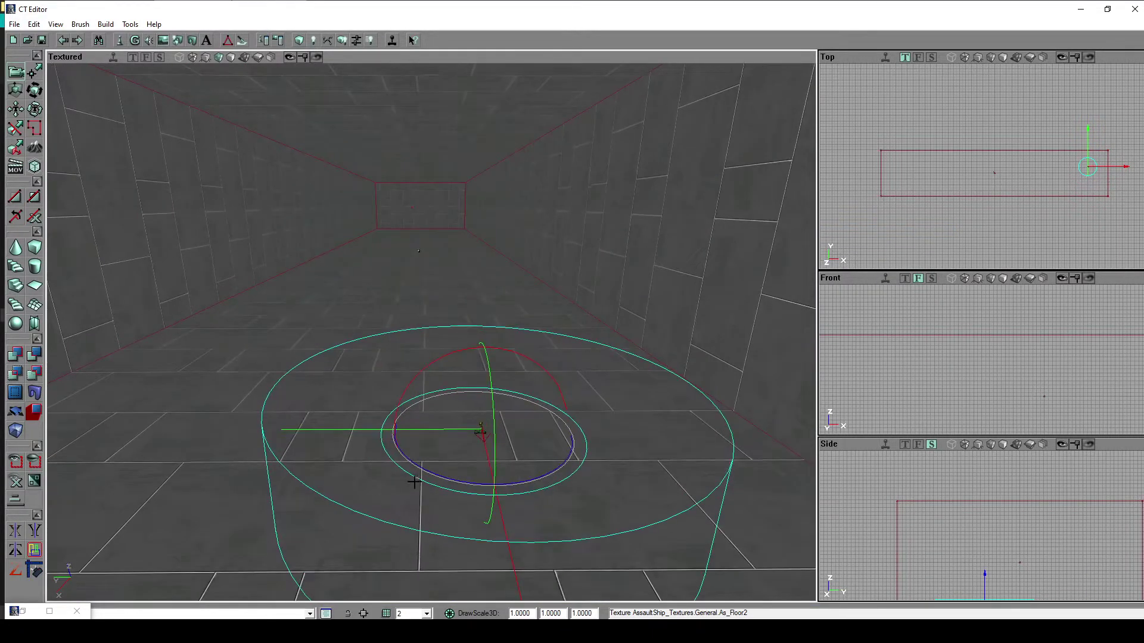
pyautogui.moveTo(430, 471); pyautogui.dragTo(545, 474)
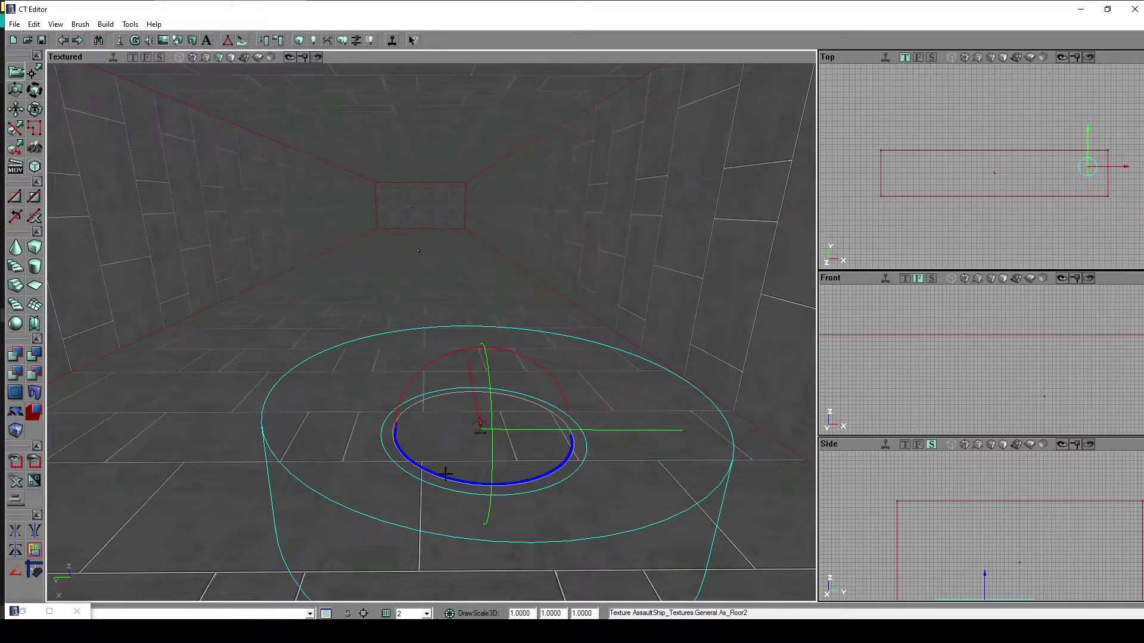
pyautogui.moveTo(334, 451)
pyautogui.mouseDown()
pyautogui.moveTo(329, 525)
pyautogui.moveTo(346, 512)
pyautogui.moveTo(310, 504)
pyautogui.moveTo(307, 473)
pyautogui.moveTo(298, 488)
pyautogui.mouseUp()
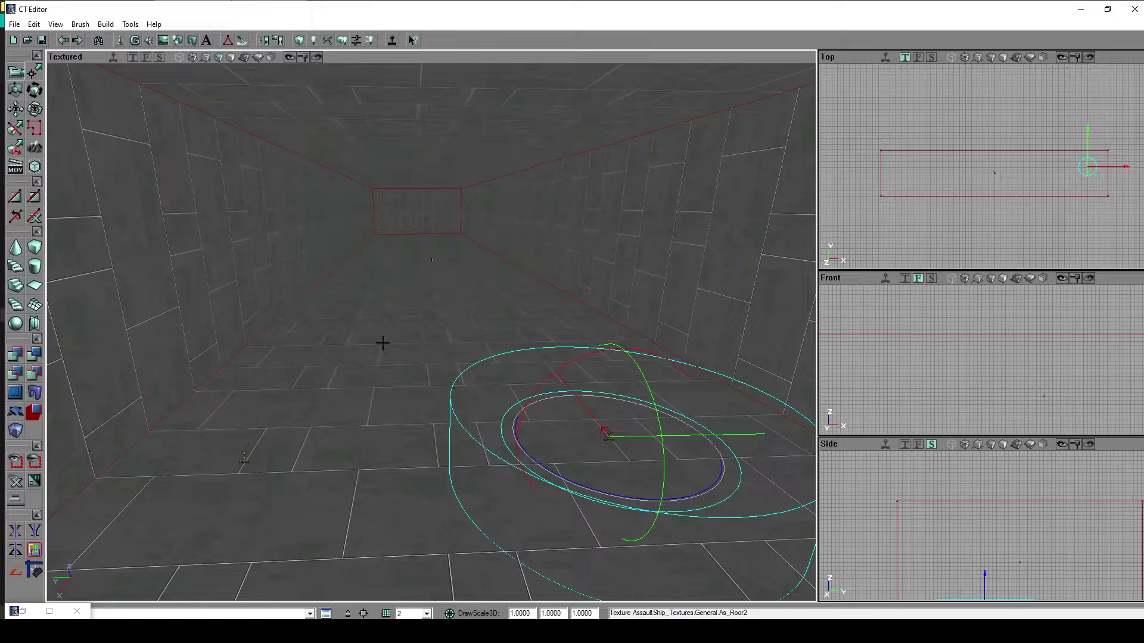
# Add a player start on the floor at the opposite end of the room, near one side wall.
pyautogui.moveTo(380, 373); pyautogui.dragTo(418, 321)
pyautogui.click(385, 383)
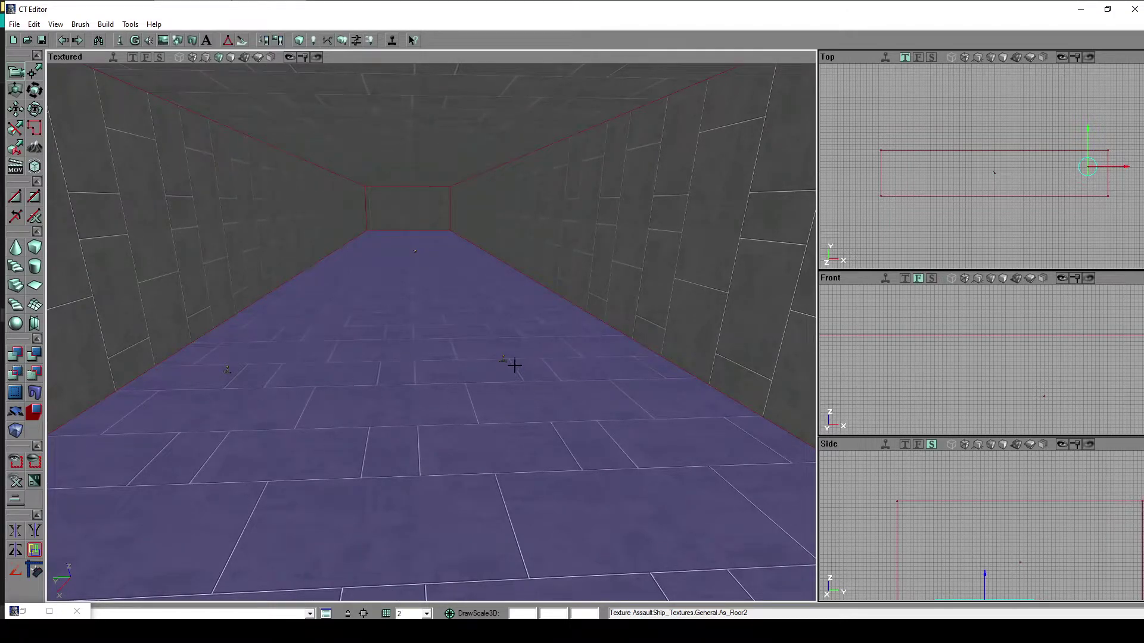
pyautogui.moveTo(559, 395); pyautogui.dragTo(711, 286)
pyautogui.moveTo(488, 333); pyautogui.dragTo(488, 304)
pyautogui.rightClick(329, 398)
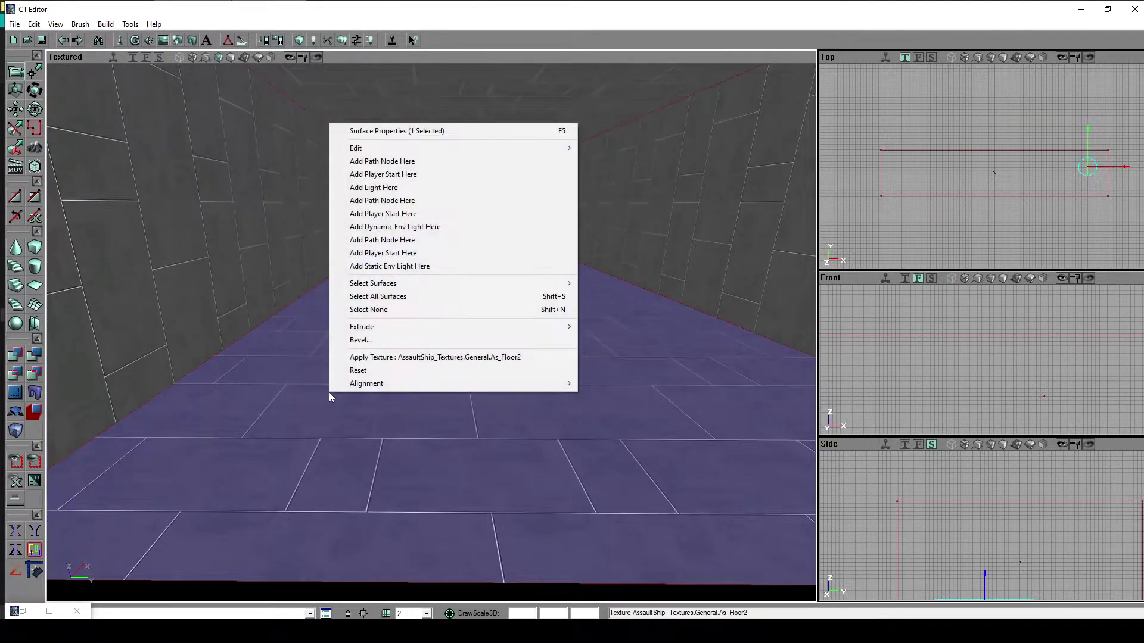
pyautogui.click(414, 175)
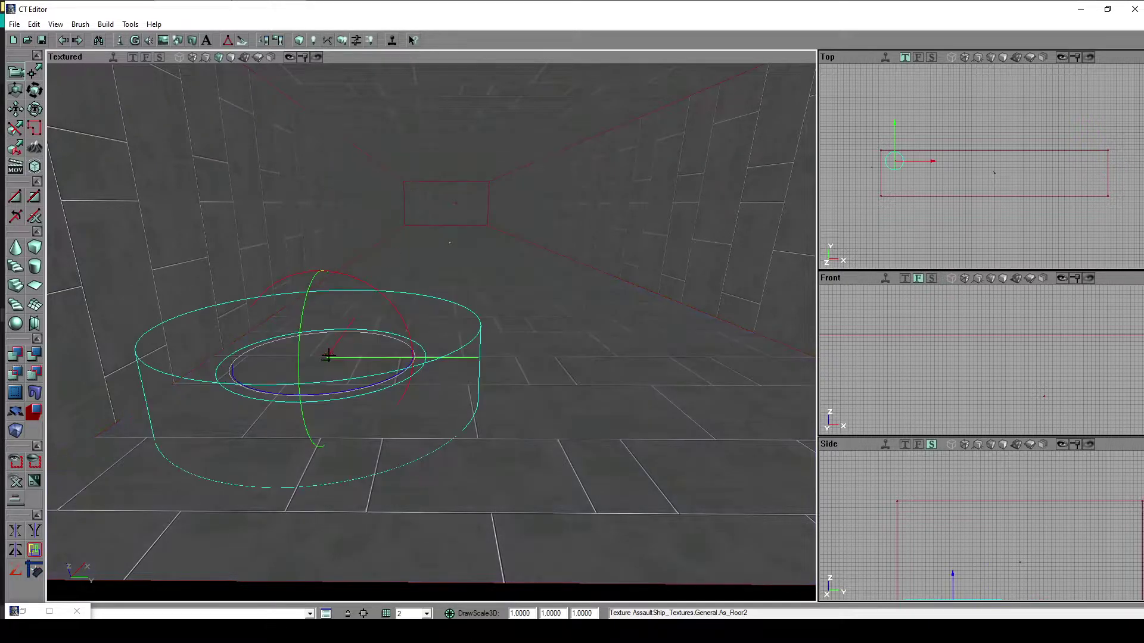
# Set TeamNumber to 1 for the player start just placed at the opposite end of the room.
pyautogui.doubleClick(326, 355)
pyautogui.click(738, 177)
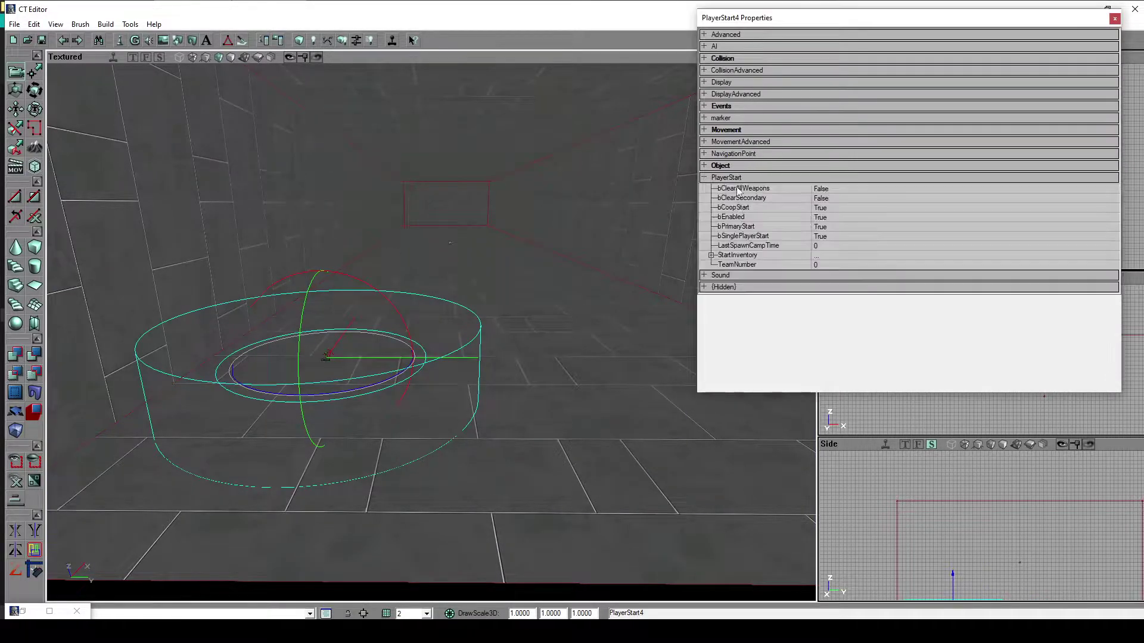
pyautogui.click(822, 264)
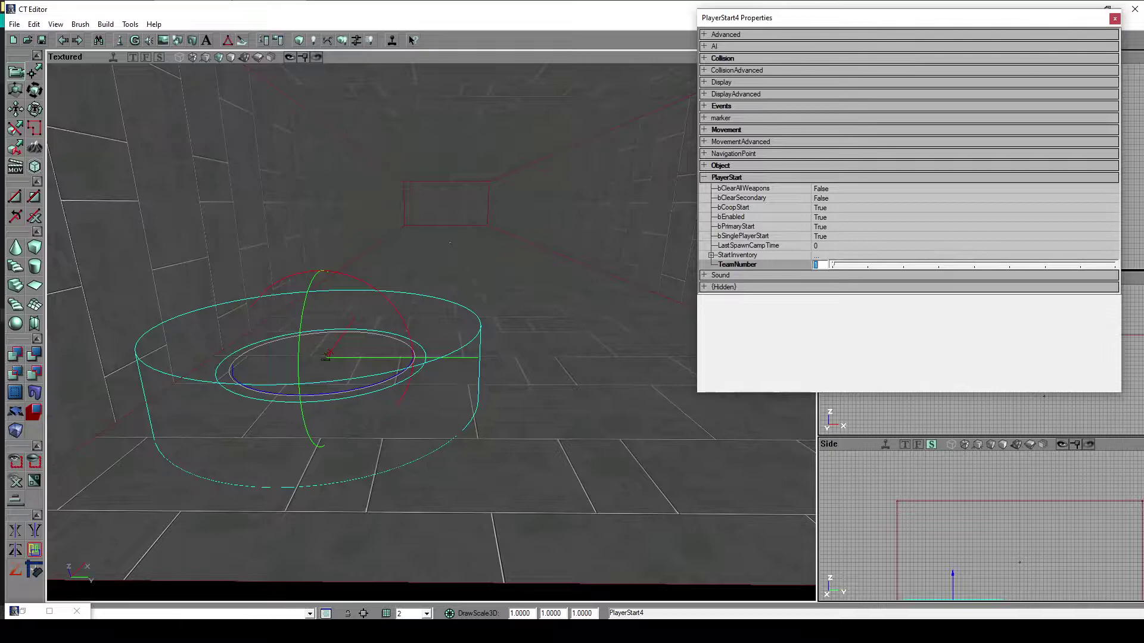
pyautogui.click(1114, 18)
# Add a fourth player start on the floor at this same end, near the other side wall.
pyautogui.moveTo(487, 406); pyautogui.dragTo(569, 403, button='middle')
pyautogui.click(551, 417)
pyautogui.rightClick(569, 407)
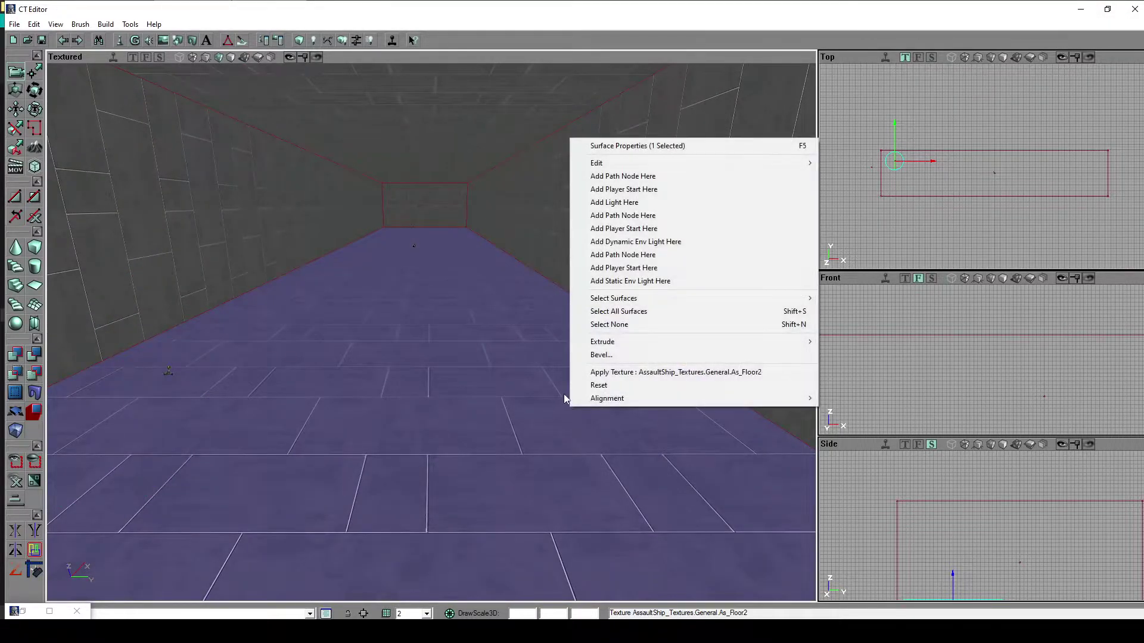
pyautogui.click(612, 189)
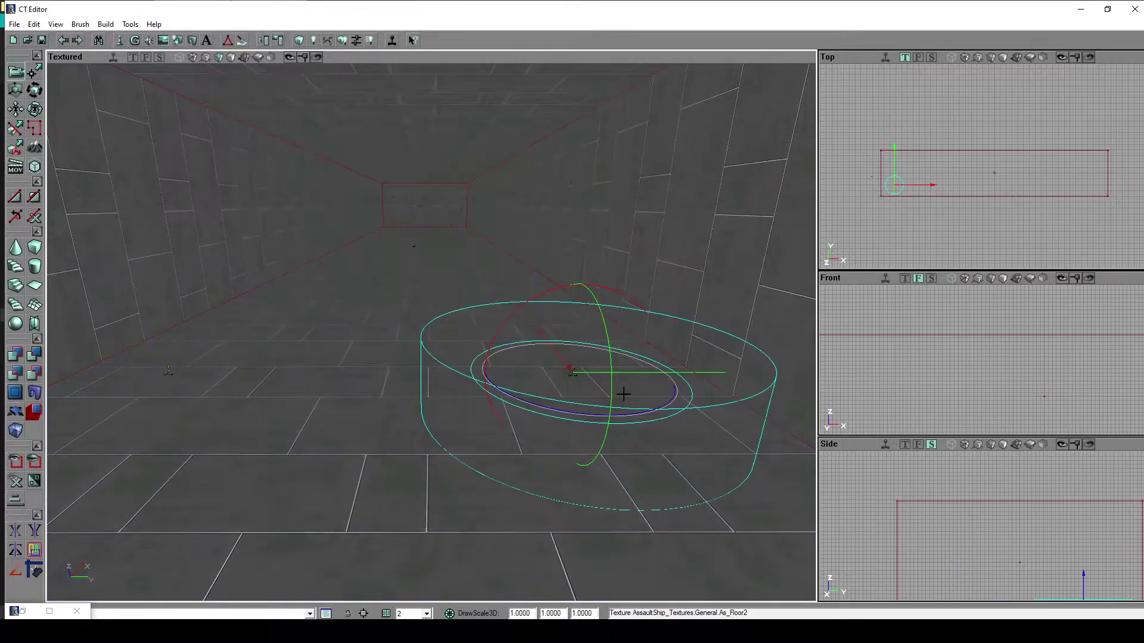
# Set the fourth player start's TeamNumber to 1 and close its properties.
pyautogui.doubleClick(571, 368)
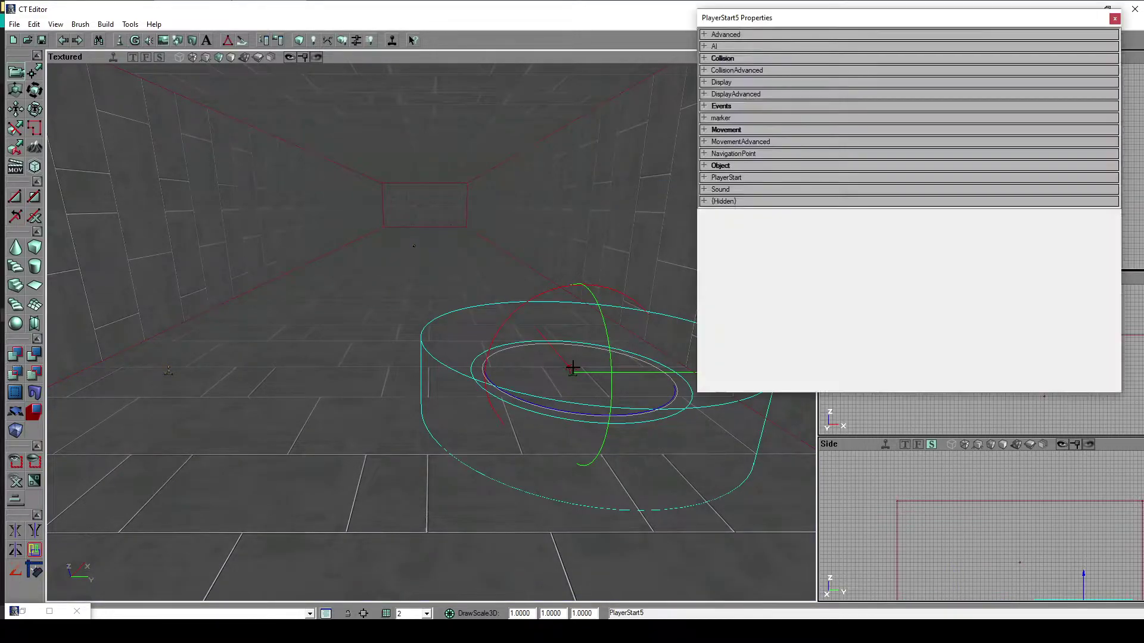
pyautogui.click(750, 177)
pyautogui.click(815, 264)
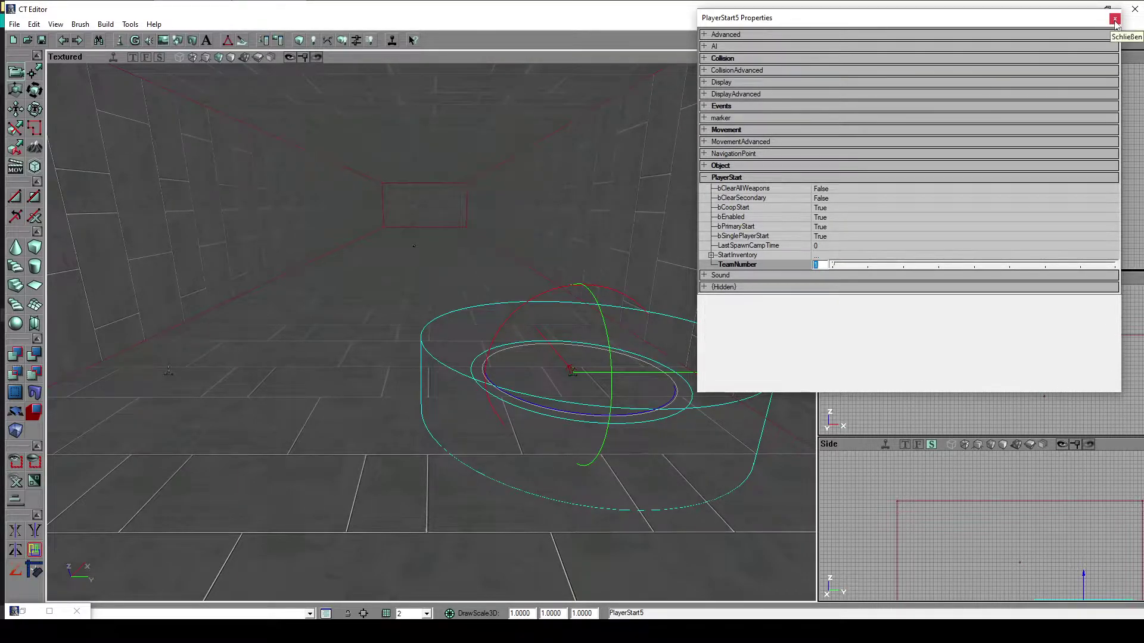
pyautogui.click(1115, 19)
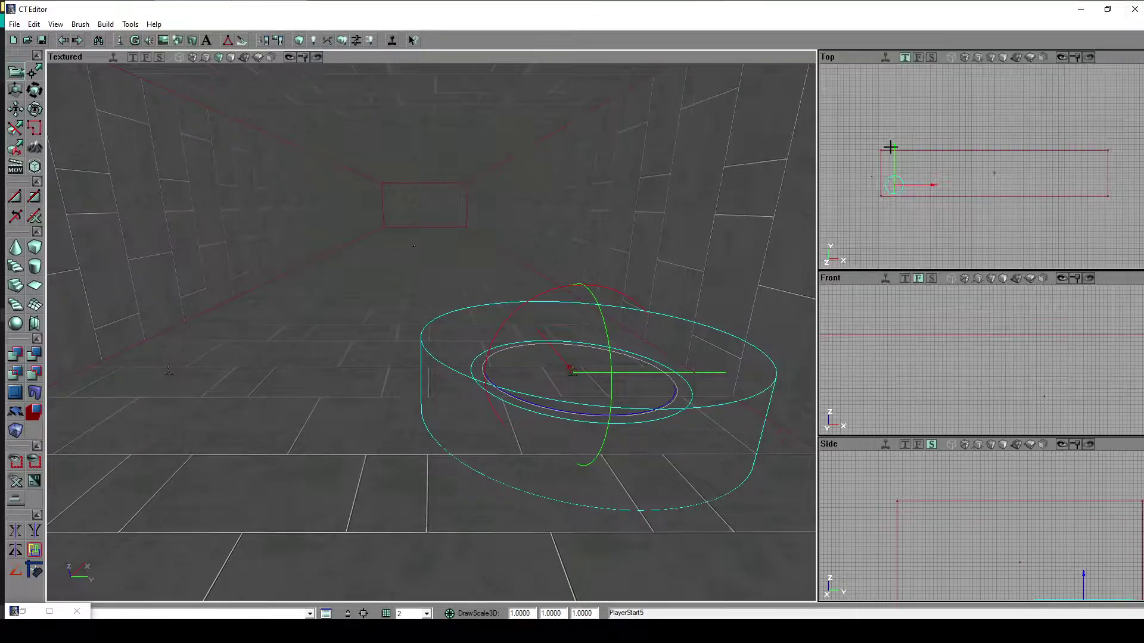
# Open the actor class browser and expand the CTPickup classes to reach the multiplayer variant of DC15Pickup.
pyautogui.click(375, 398)
pyautogui.moveTo(444, 370); pyautogui.dragTo(466, 281)
pyautogui.moveTo(498, 475)
pyautogui.mouseDown()
pyautogui.moveTo(551, 462)
pyautogui.moveTo(539, 450)
pyautogui.moveTo(504, 452)
pyautogui.moveTo(498, 516)
pyautogui.moveTo(503, 468)
pyautogui.moveTo(494, 472)
pyautogui.mouseUp()
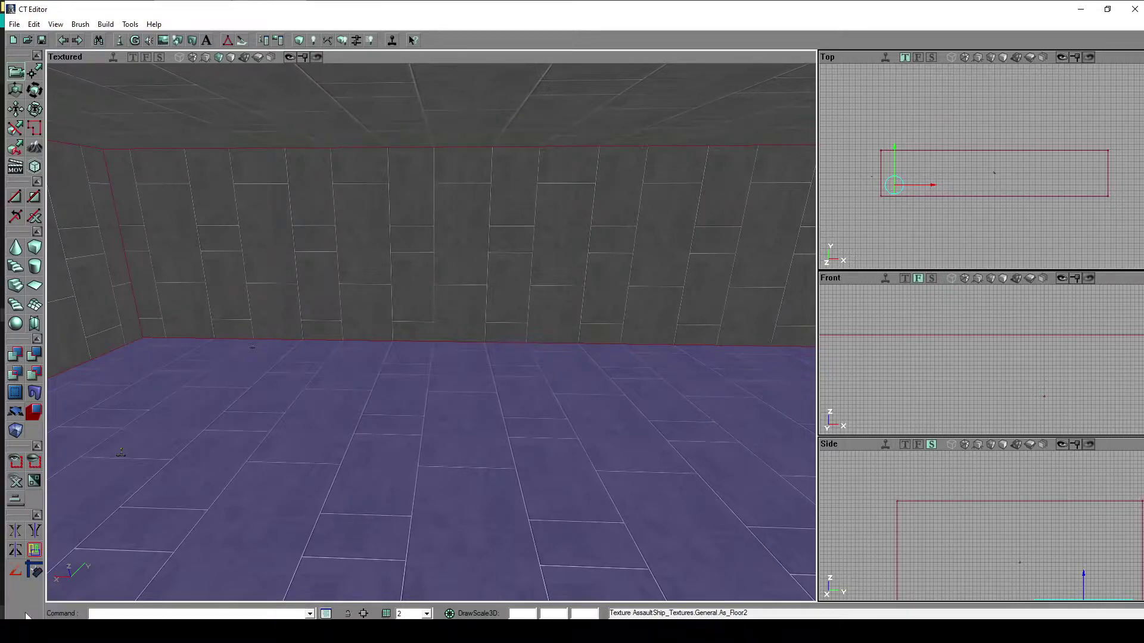
pyautogui.doubleClick(18, 614)
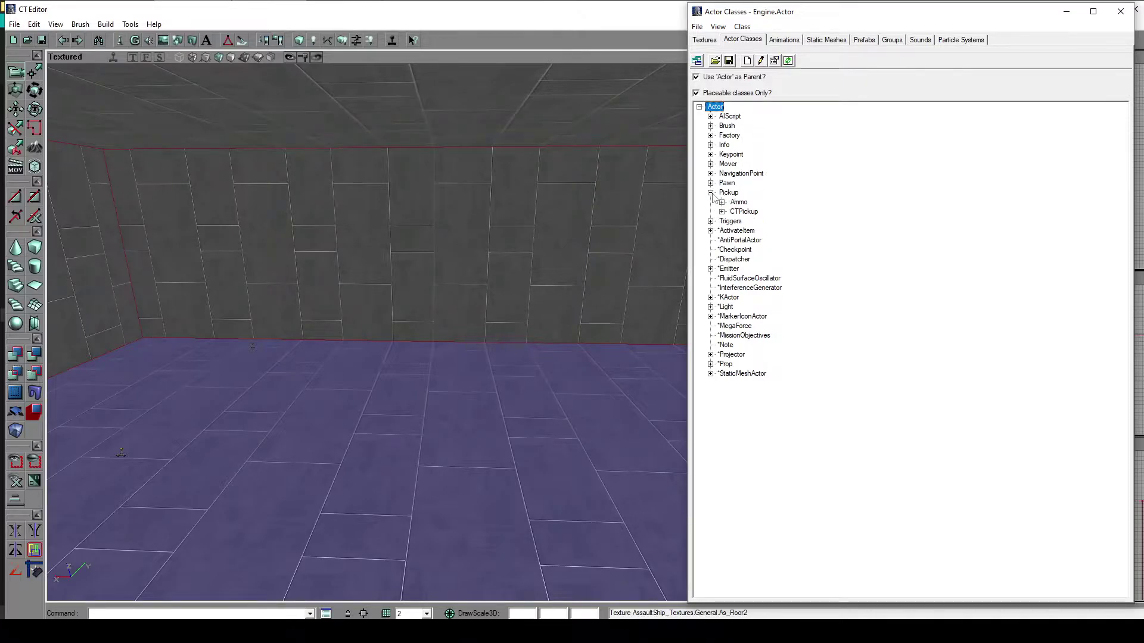
pyautogui.click(722, 212)
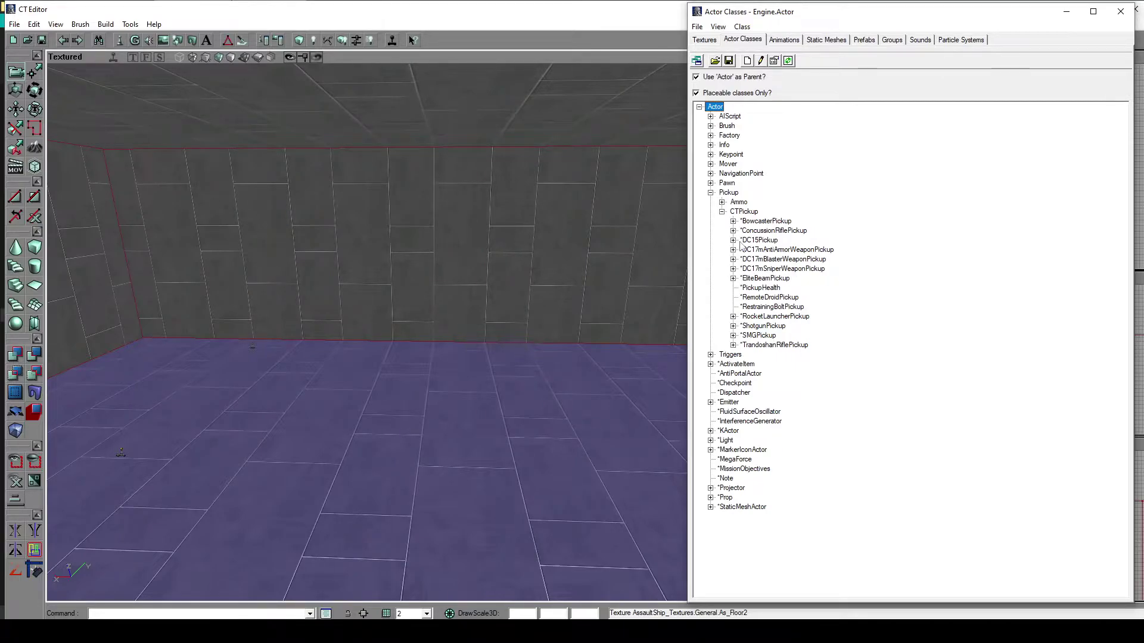
pyautogui.click(733, 242)
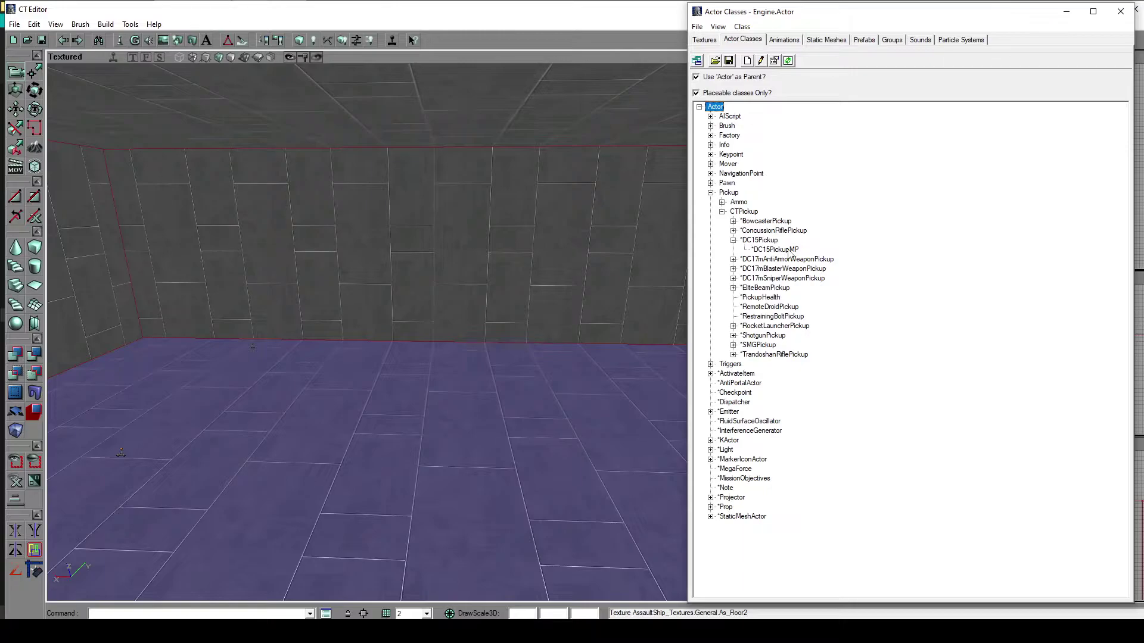
# Add a DC17mSniperWeaponPickupMP on the floor near the player starts and select it.
pyautogui.click(733, 279)
pyautogui.click(798, 288)
pyautogui.moveTo(539, 511); pyautogui.dragTo(536, 474)
pyautogui.rightClick(470, 458)
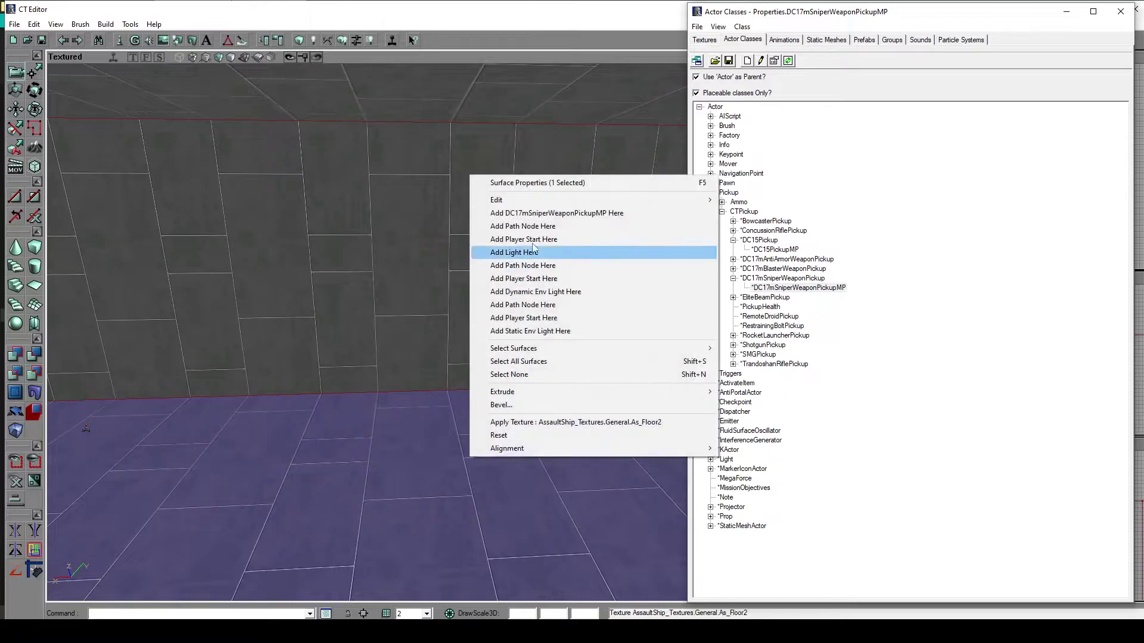
pyautogui.click(523, 212)
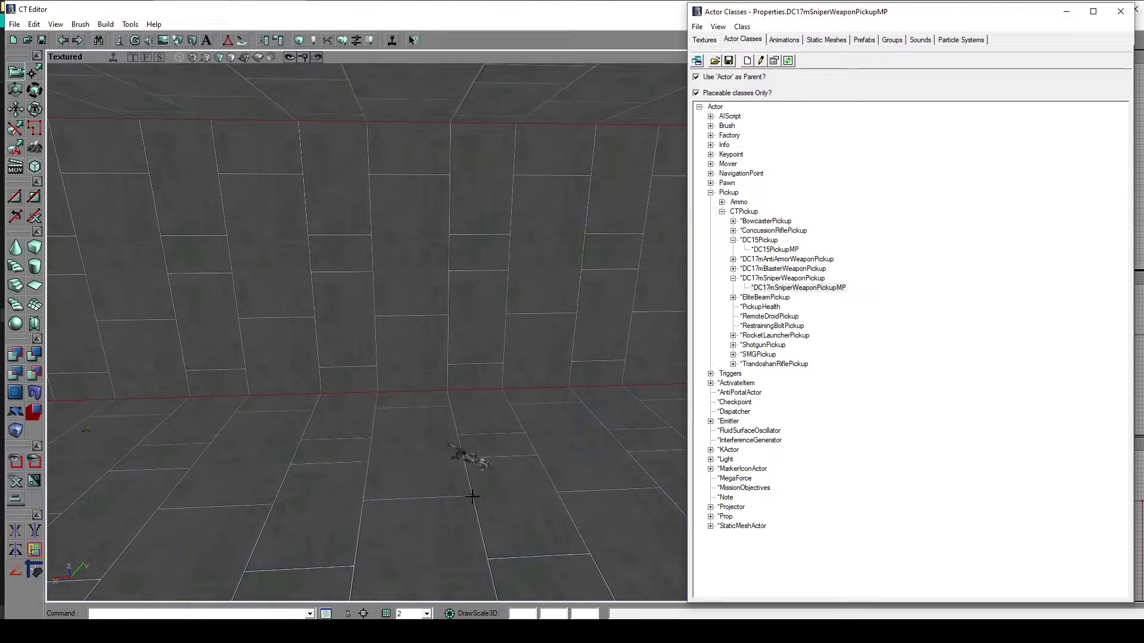
pyautogui.click(477, 459)
pyautogui.moveTo(564, 422); pyautogui.dragTo(570, 451, button='right')
pyautogui.moveTo(570, 451); pyautogui.dragTo(572, 416)
pyautogui.moveTo(572, 416)
pyautogui.mouseDown(button='right')
pyautogui.moveTo(570, 444)
pyautogui.moveTo(557, 431)
pyautogui.moveTo(581, 417)
pyautogui.moveTo(557, 423)
pyautogui.mouseUp(button='right')
pyautogui.moveTo(381, 433); pyautogui.dragTo(416, 421, button='right')
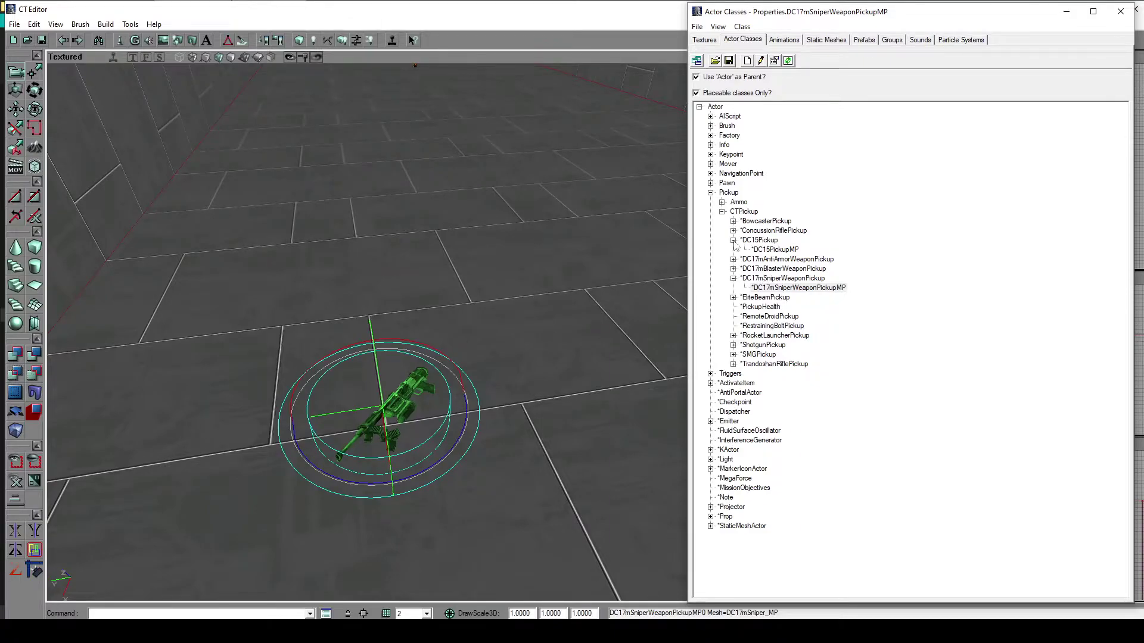
# Add a ConcussionRiflePickupMP on the floor near the side wall and select it.
pyautogui.click(733, 230)
pyautogui.click(789, 240)
pyautogui.moveTo(587, 386); pyautogui.dragTo(469, 379)
pyautogui.click(469, 378)
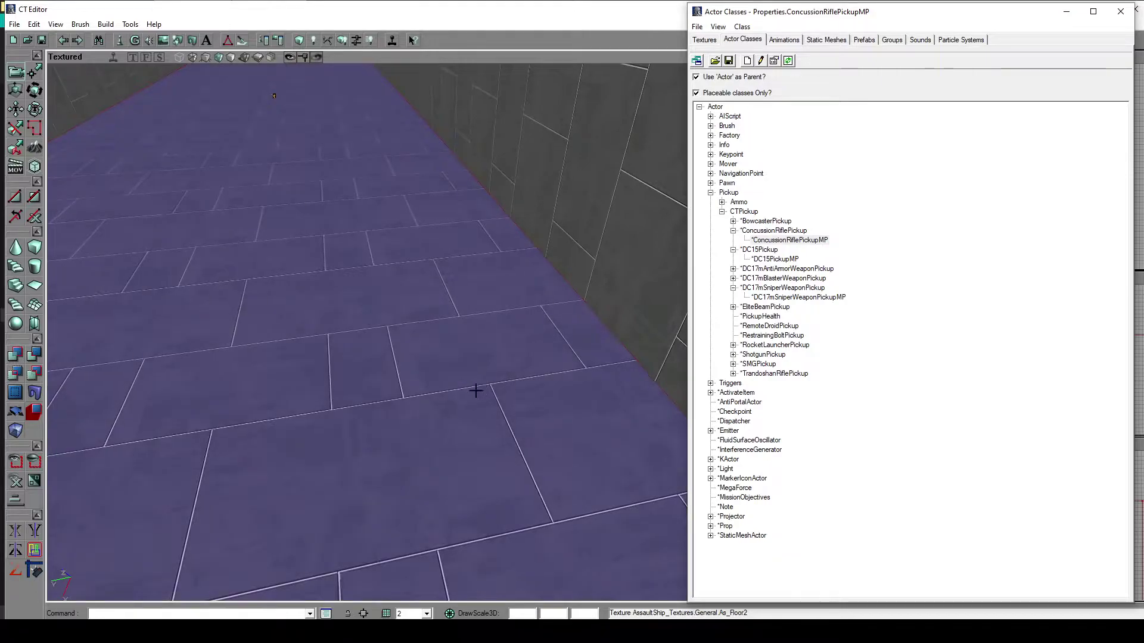
pyautogui.rightClick(481, 388)
pyautogui.click(494, 156)
pyautogui.moveTo(503, 381); pyautogui.dragTo(399, 381)
pyautogui.moveTo(493, 332); pyautogui.dragTo(382, 332)
pyautogui.click(455, 344)
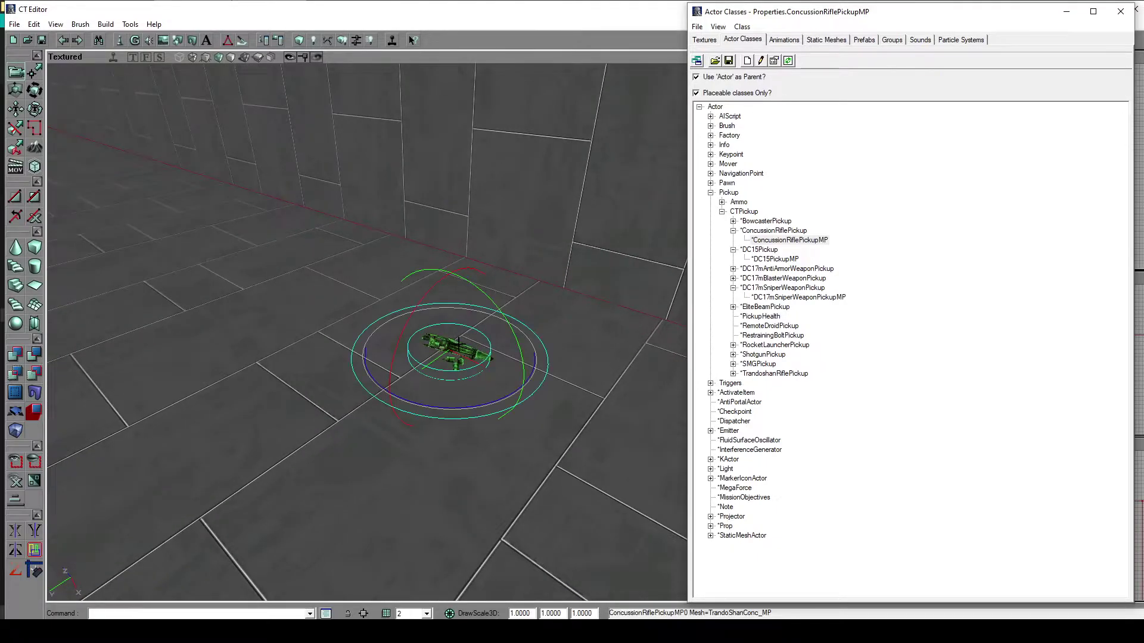
# Set the concussion rifle pickup's RespawnTime to 30 and close its properties.
pyautogui.doubleClick(458, 343)
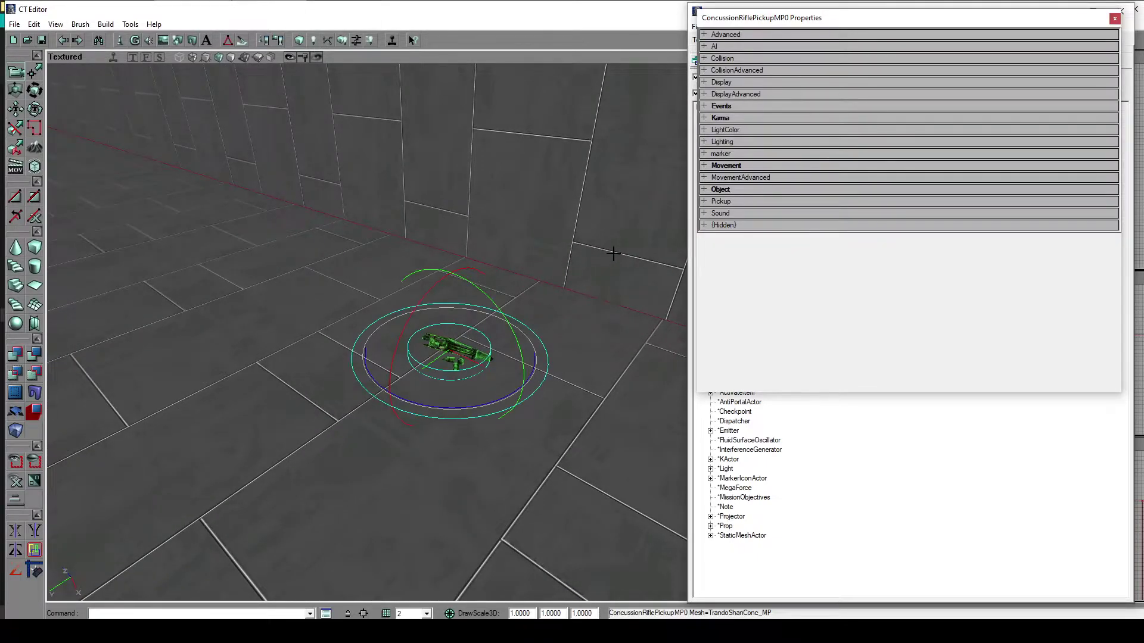
pyautogui.click(743, 206)
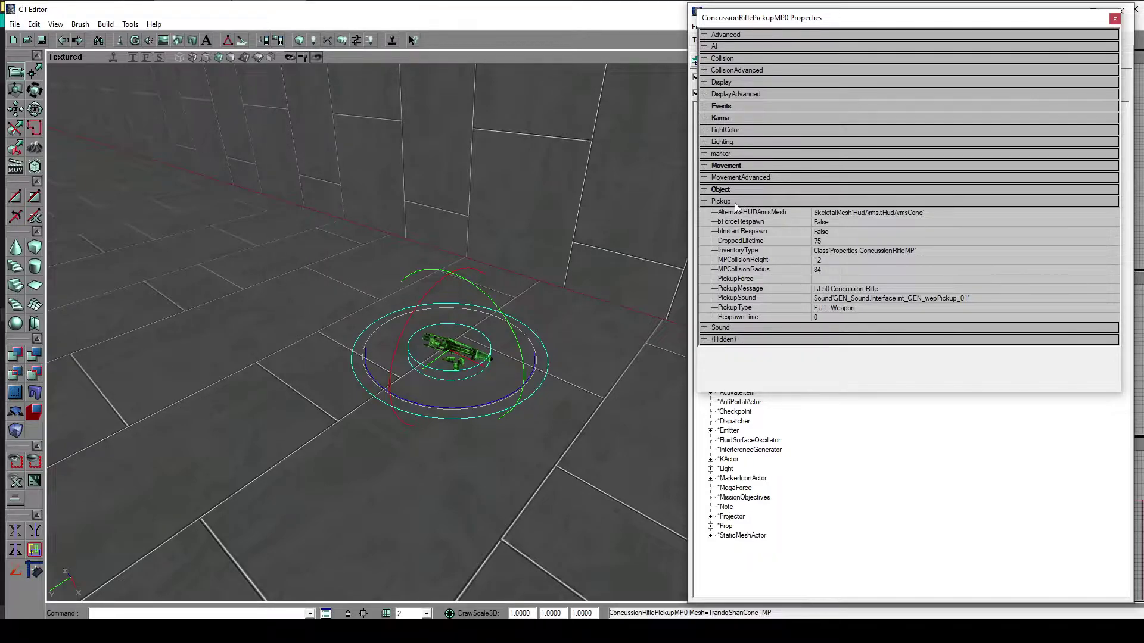
pyautogui.click(831, 320)
pyautogui.write('30')
pyautogui.press('Return')
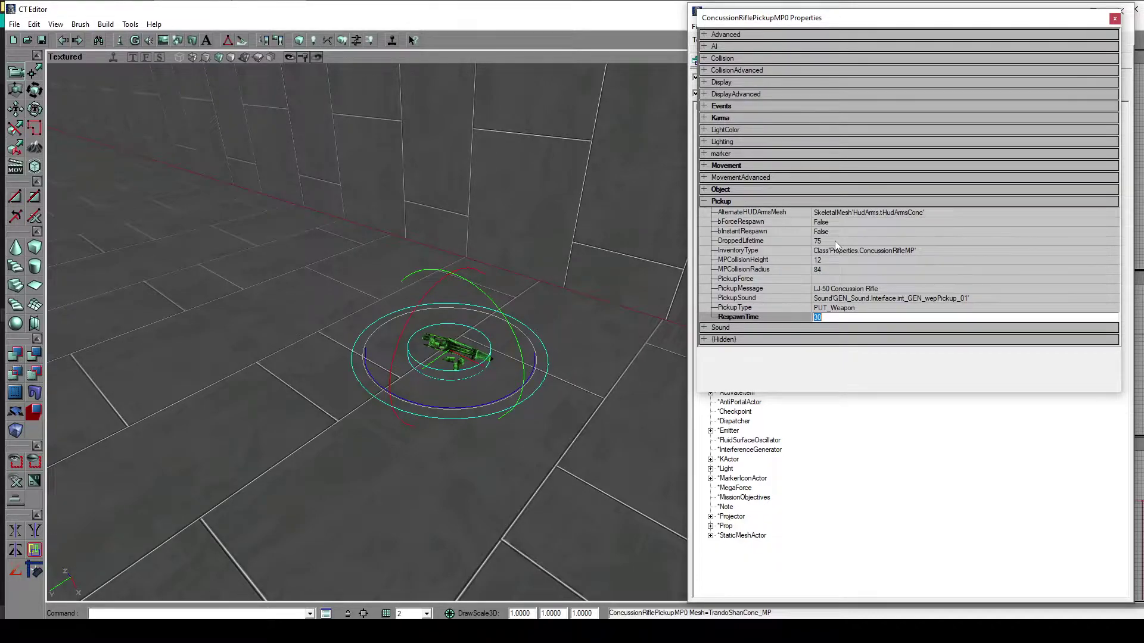
pyautogui.click(748, 204)
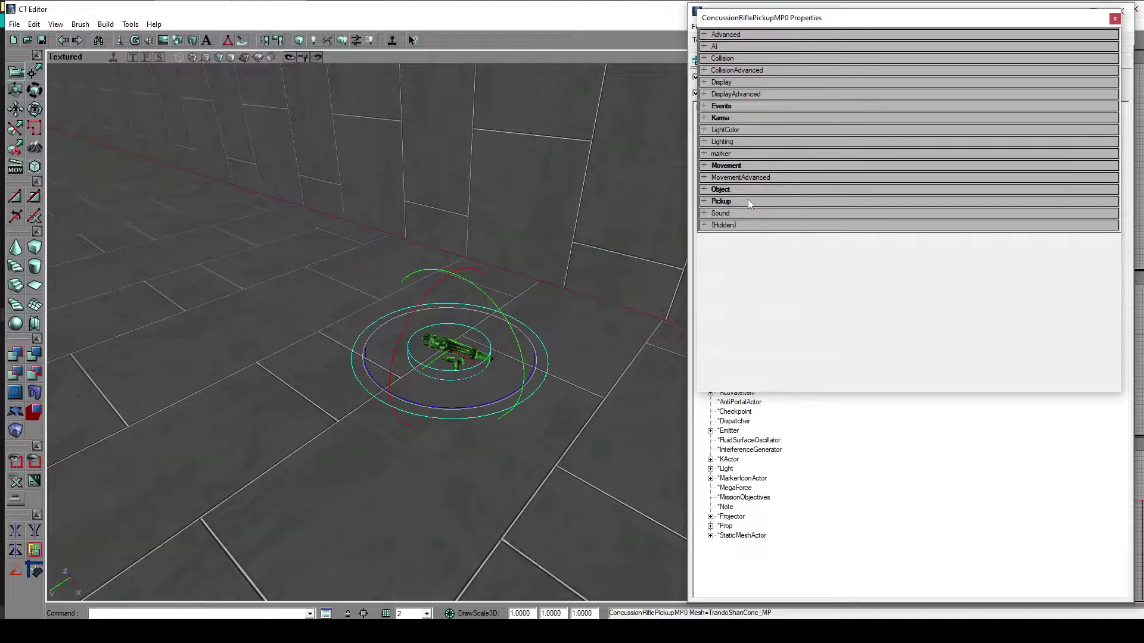
pyautogui.click(1114, 19)
# Set the DC17m sniper pickup's RespawnTime to 20 and close its properties.
pyautogui.moveTo(231, 331); pyautogui.dragTo(384, 298)
pyautogui.doubleClick(253, 392)
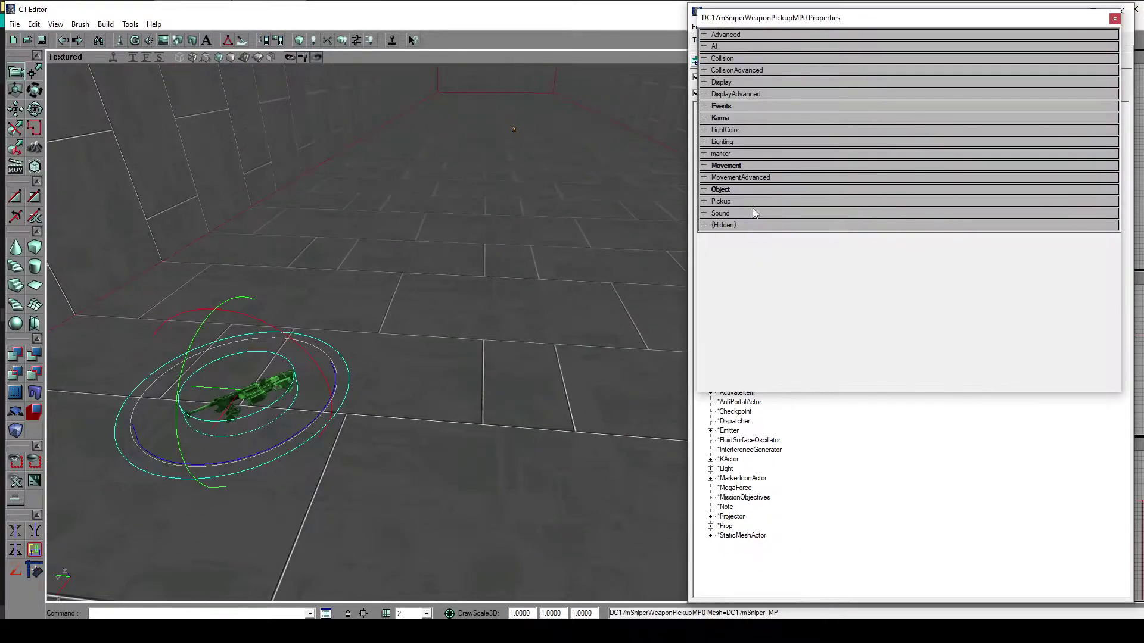
pyautogui.click(742, 201)
pyautogui.click(840, 317)
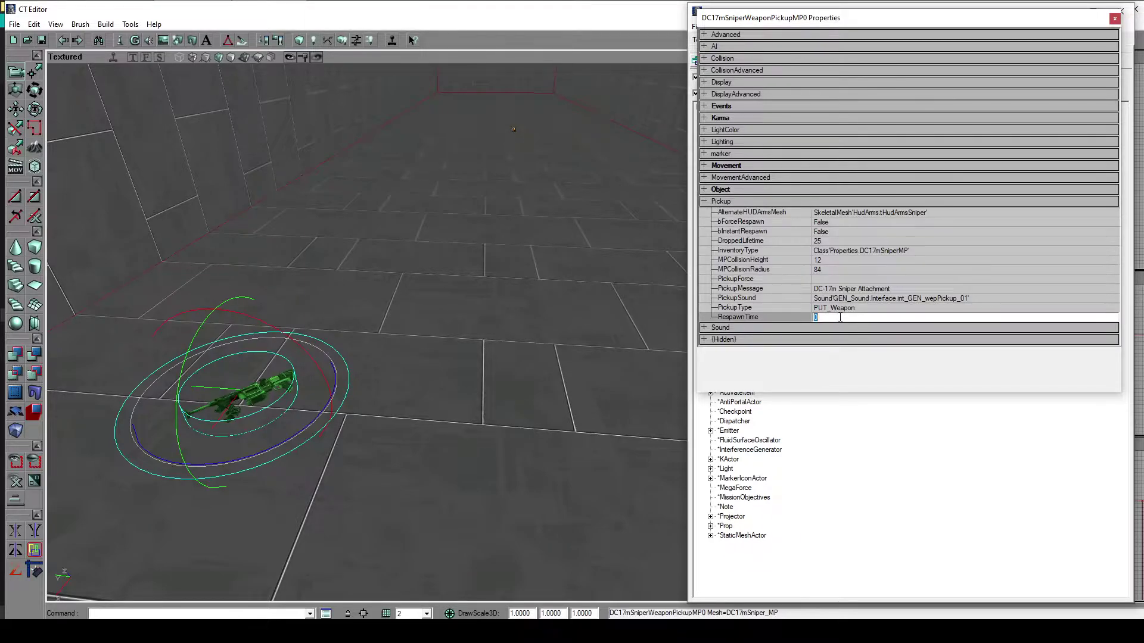
pyautogui.write('20')
pyautogui.press('Return')
pyautogui.click(1115, 19)
# Add a ShotgunPickupMP on the floor in front of a player start.
pyautogui.moveTo(439, 421)
pyautogui.mouseDown()
pyautogui.moveTo(439, 340)
pyautogui.moveTo(421, 435)
pyautogui.mouseUp()
pyautogui.click(409, 345)
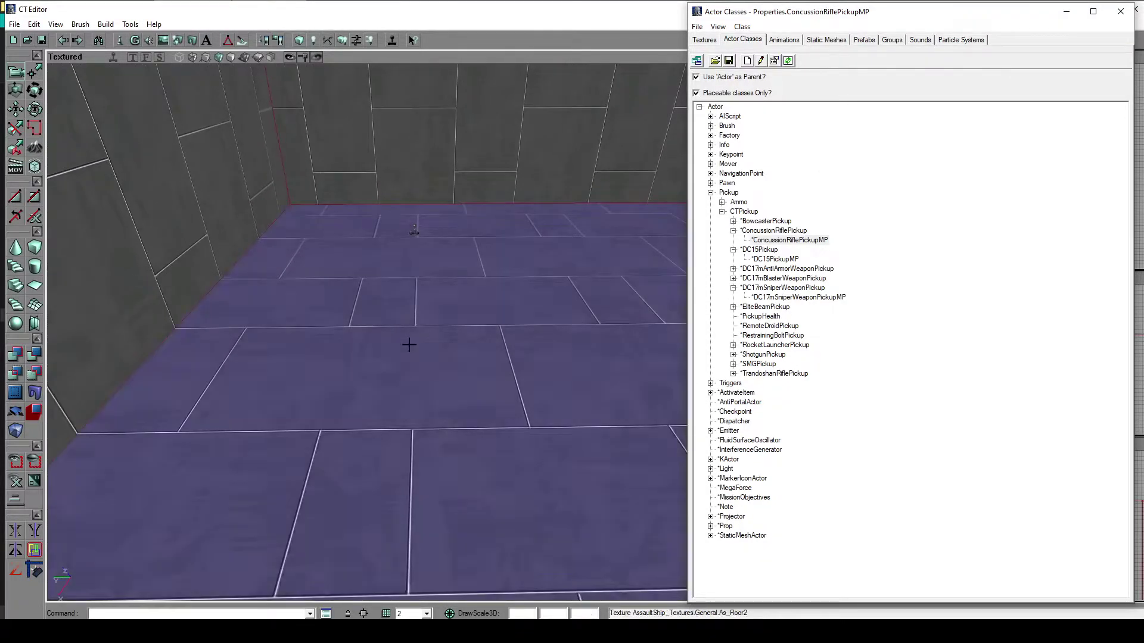
pyautogui.click(734, 355)
pyautogui.click(769, 364)
pyautogui.rightClick(429, 325)
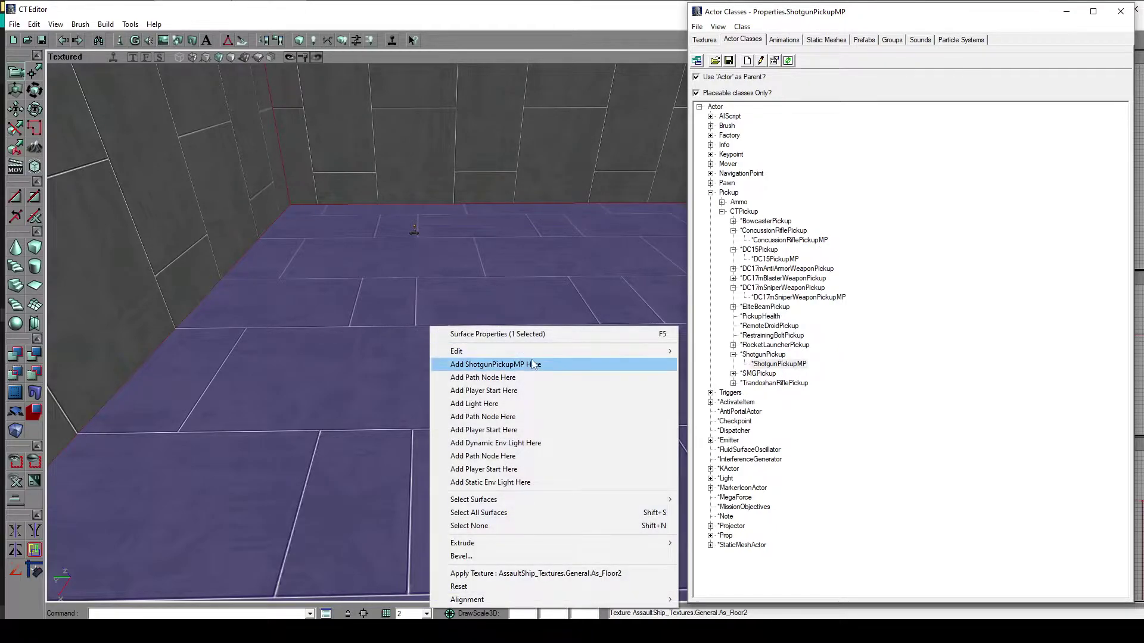
pyautogui.click(471, 365)
# Set the shotgun pickup's RespawnTime to 20 and close its properties.
pyautogui.doubleClick(438, 325)
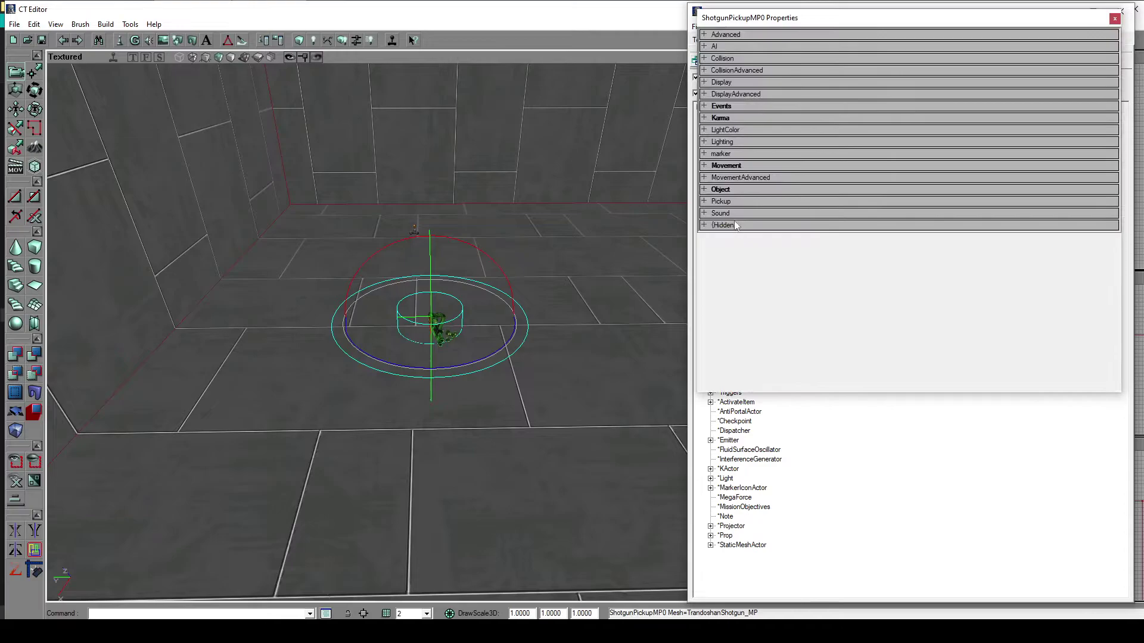
pyautogui.click(743, 201)
pyautogui.click(842, 317)
pyautogui.write('20')
pyautogui.press('Return')
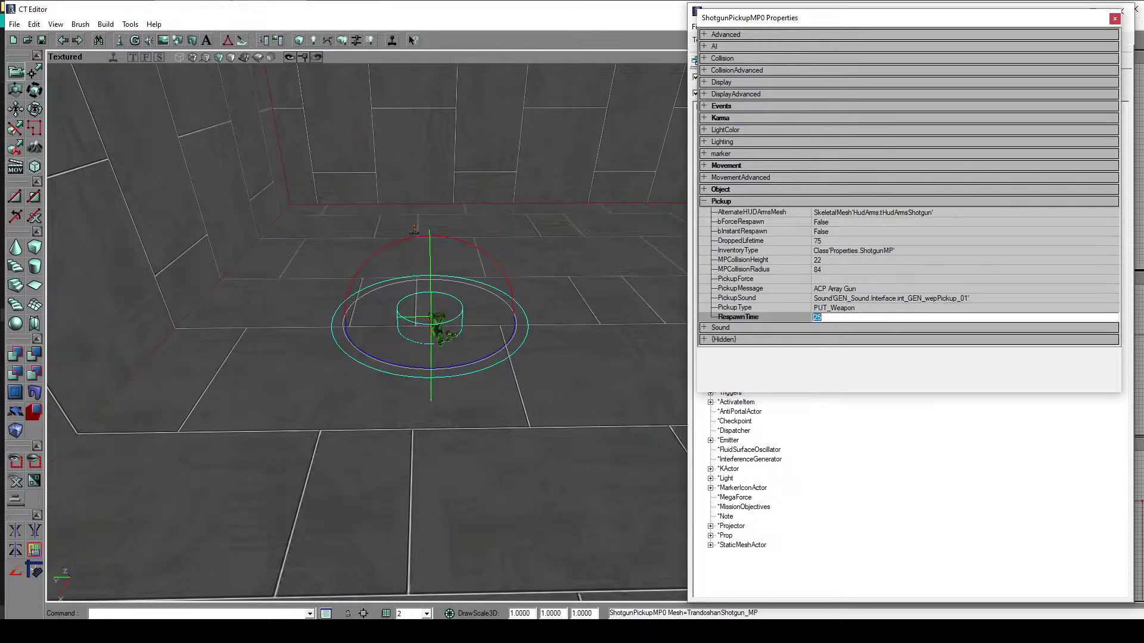
pyautogui.click(1115, 19)
# Add a PickupHealth bacta canister on the open floor beside the shotgun pickup and select it.
pyautogui.moveTo(594, 382); pyautogui.dragTo(641, 381, button='right')
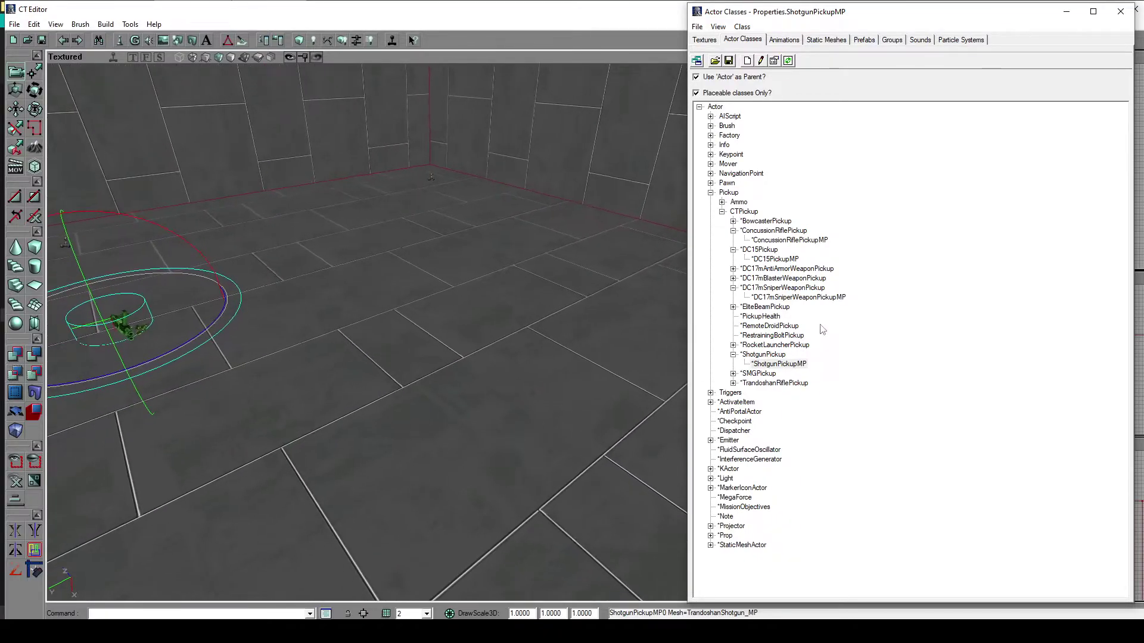
pyautogui.click(774, 317)
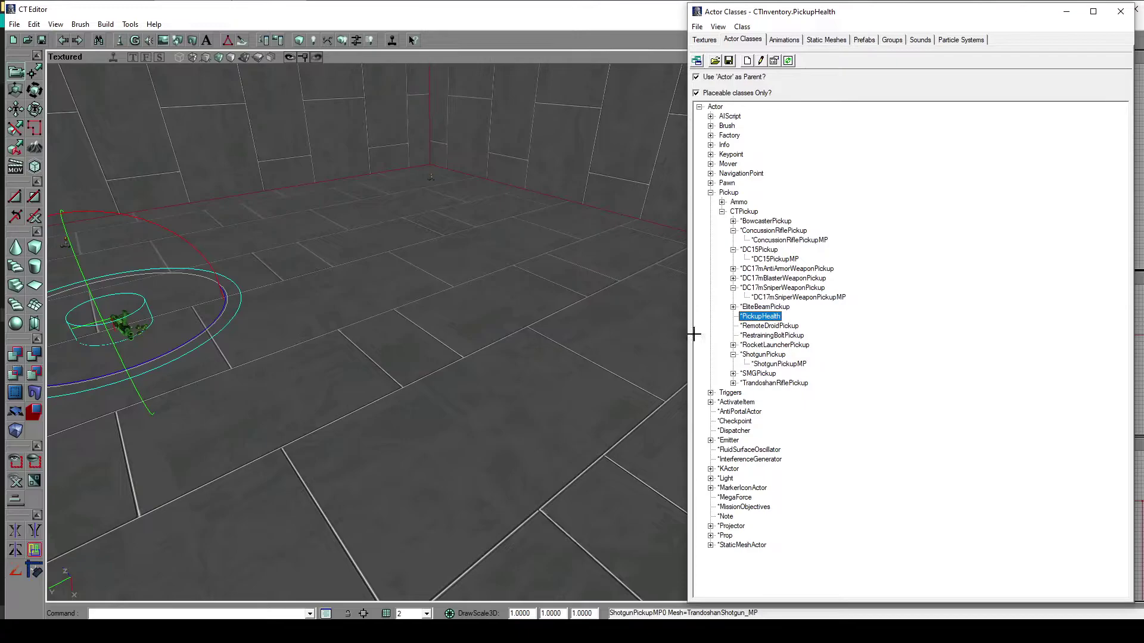
pyautogui.rightClick(445, 350)
pyautogui.click(536, 105)
pyautogui.click(451, 342)
pyautogui.moveTo(535, 322); pyautogui.dragTo(628, 342, button='right')
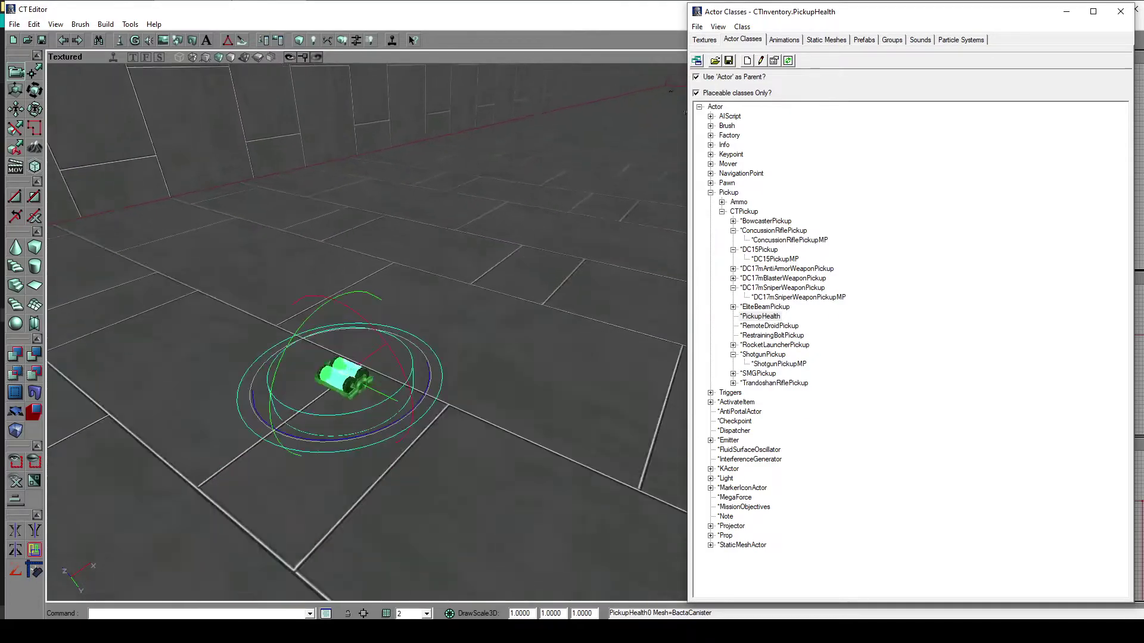
pyautogui.moveTo(321, 309); pyautogui.dragTo(323, 342)
# Examine the health pickup's Pickup properties, including its respawn time, and close them.
pyautogui.doubleClick(335, 338)
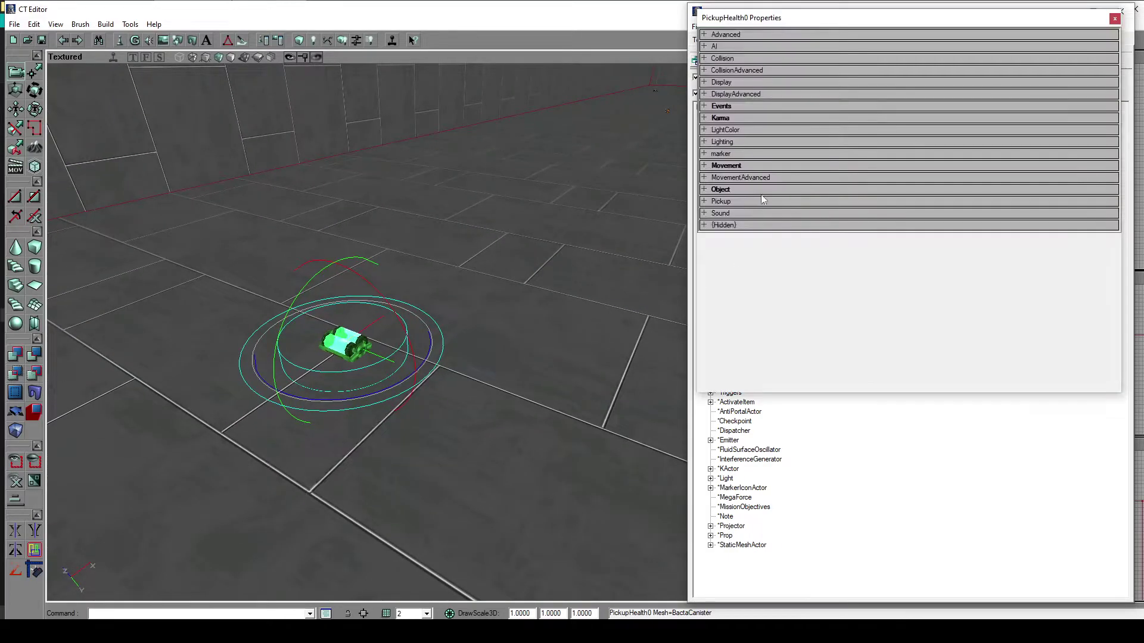
pyautogui.click(731, 203)
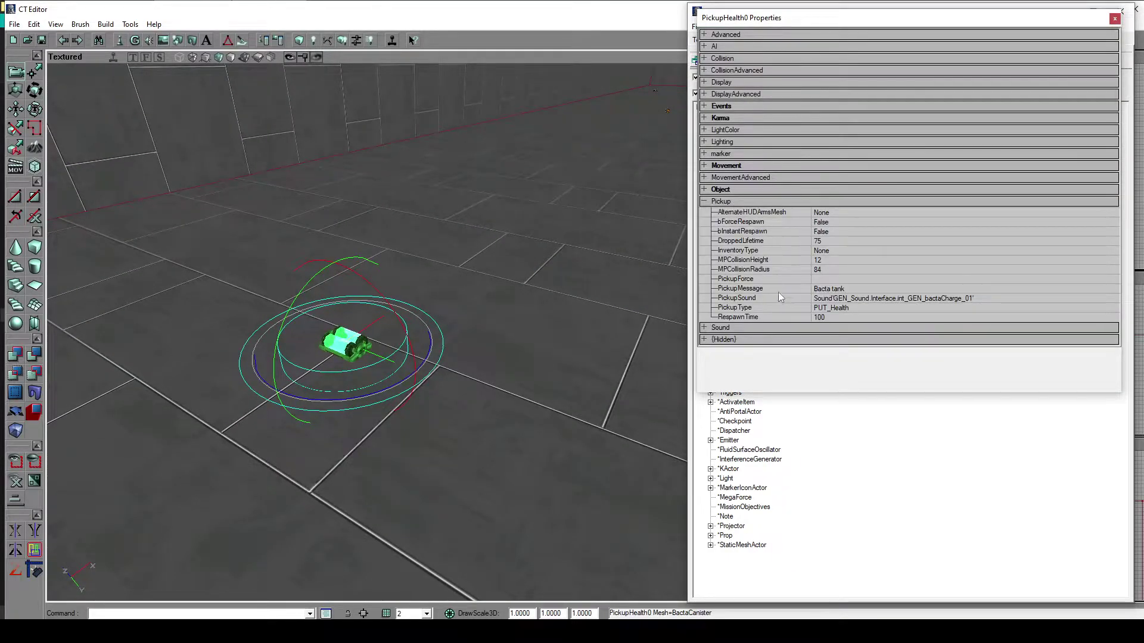
pyautogui.click(1114, 18)
# Add an EliteBeamPickupMP on the floor a short distance from the health pickup.
pyautogui.moveTo(595, 342); pyautogui.dragTo(647, 305)
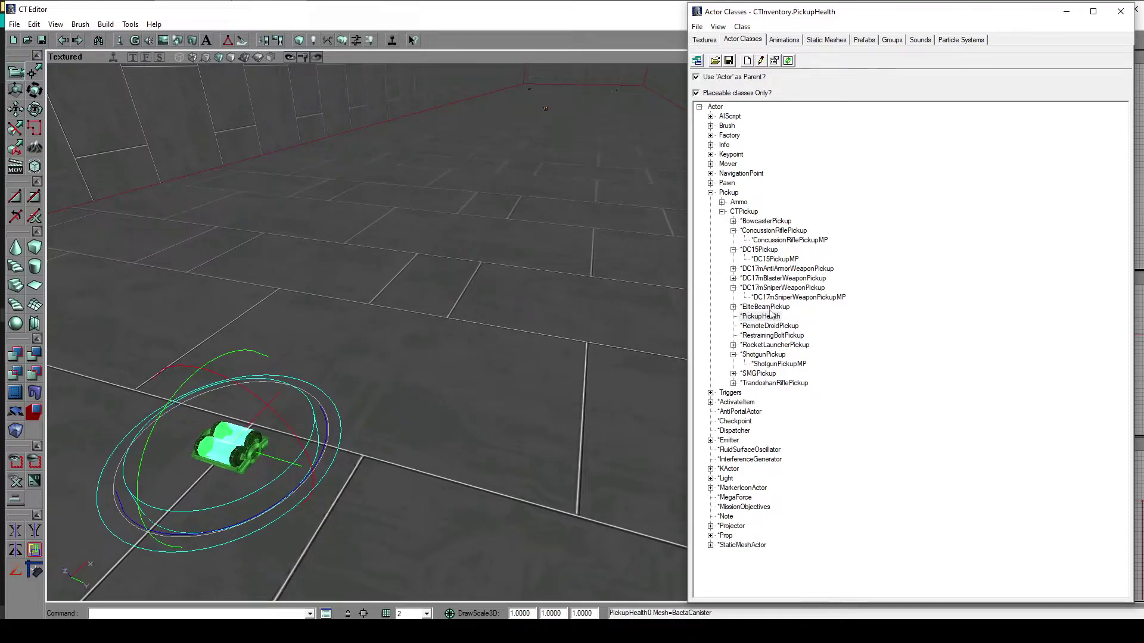
pyautogui.click(733, 308)
pyautogui.click(773, 317)
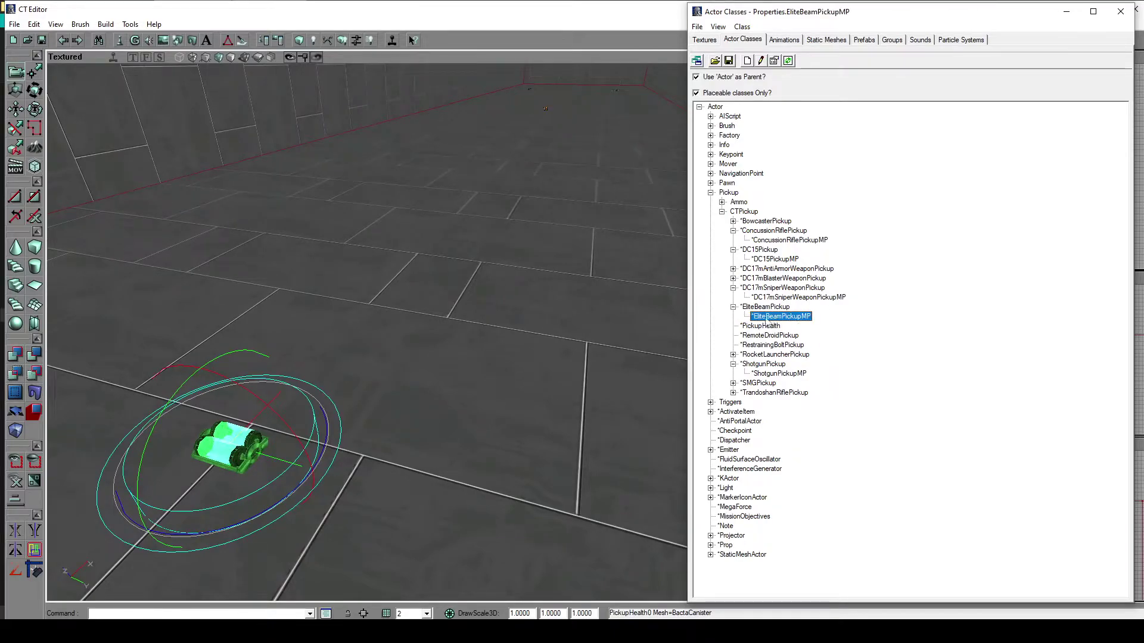
pyautogui.rightClick(342, 254)
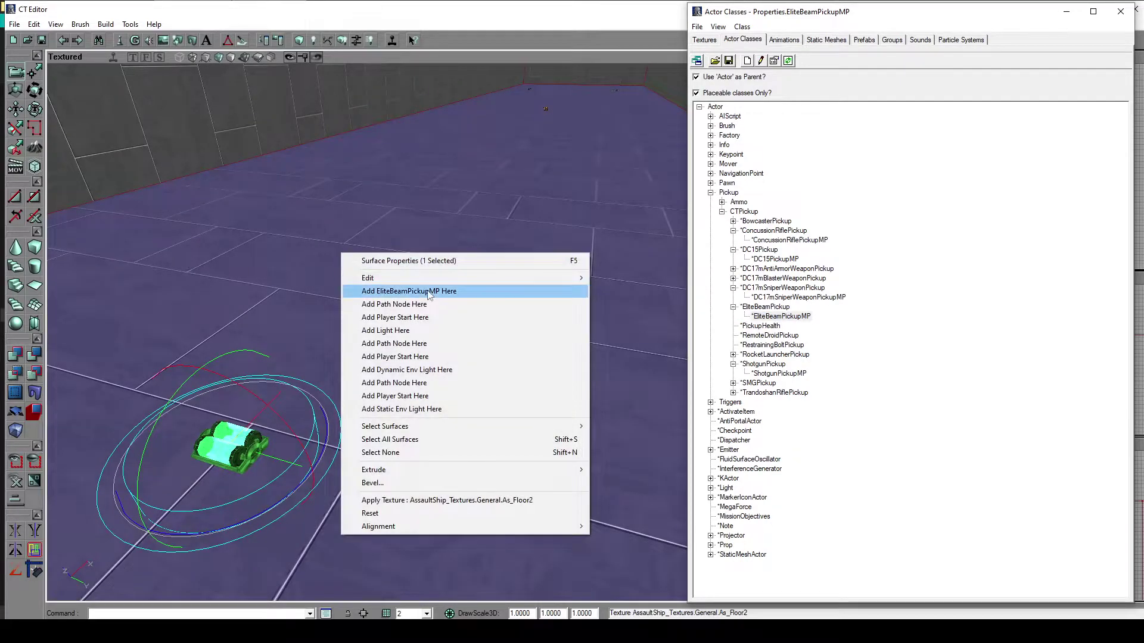
pyautogui.click(408, 291)
pyautogui.moveTo(358, 245); pyautogui.dragTo(357, 226)
pyautogui.moveTo(469, 232)
pyautogui.mouseDown()
pyautogui.moveTo(458, 240)
pyautogui.moveTo(469, 232)
pyautogui.mouseUp()
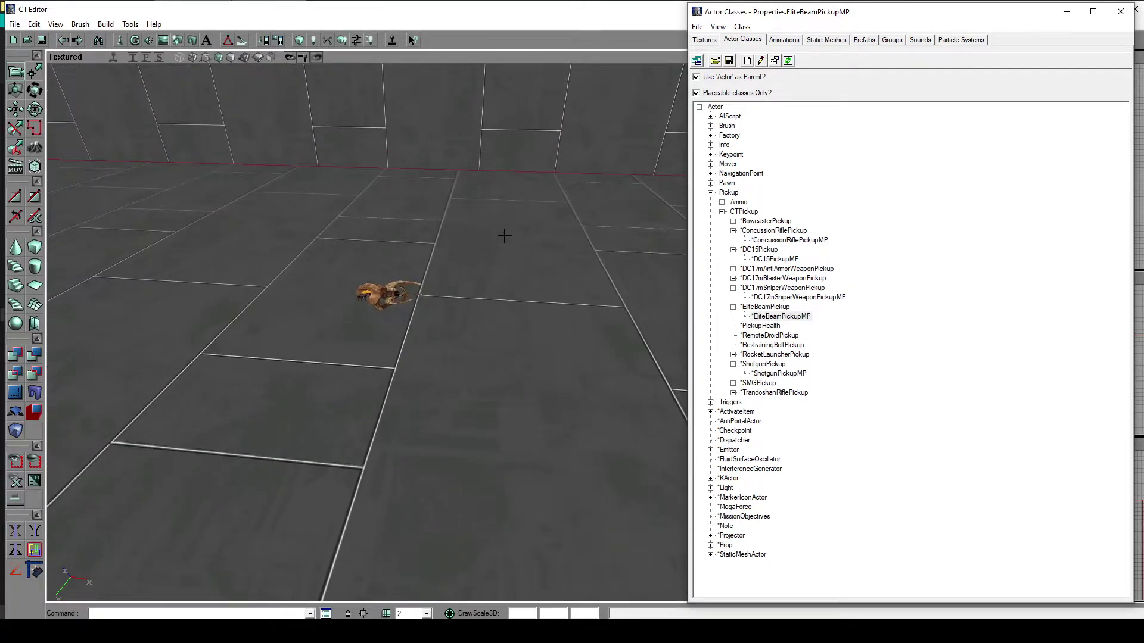
pyautogui.moveTo(419, 295); pyautogui.dragTo(435, 274)
pyautogui.moveTo(435, 274); pyautogui.dragTo(479, 267, button='right')
pyautogui.moveTo(480, 267); pyautogui.dragTo(498, 226)
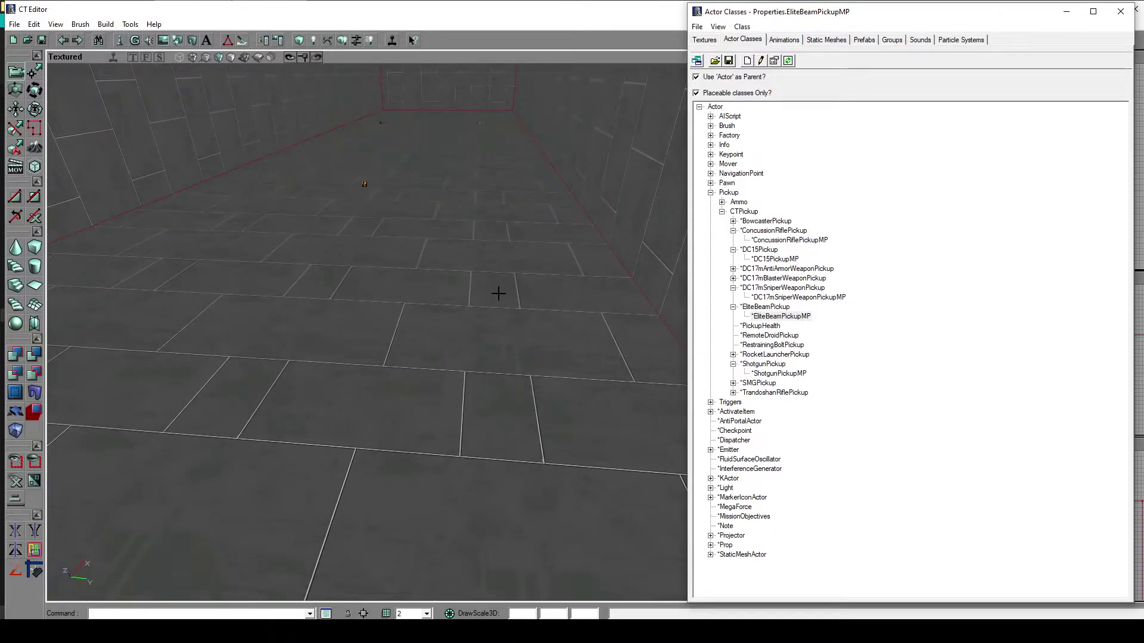
# Open the Flags group of the Multiplayer_GM static mesh package and preview the MP_BlueFlagDisc and MP_RedFlagBase meshes.
pyautogui.moveTo(402, 420); pyautogui.dragTo(265, 345)
pyautogui.moveTo(384, 396); pyautogui.dragTo(379, 390)
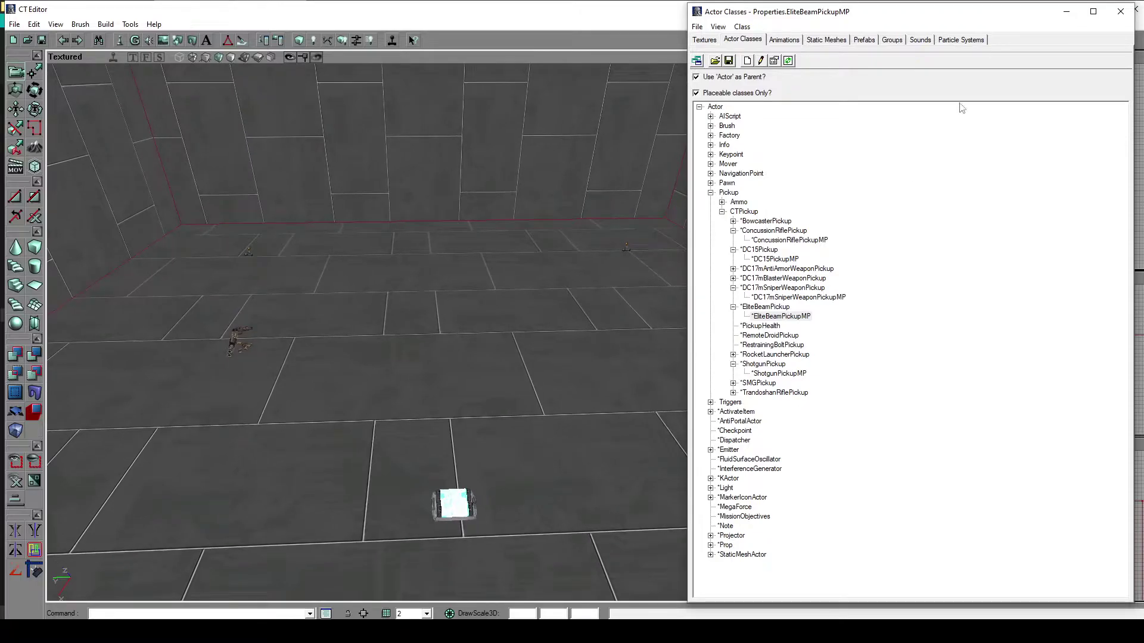
pyautogui.click(838, 43)
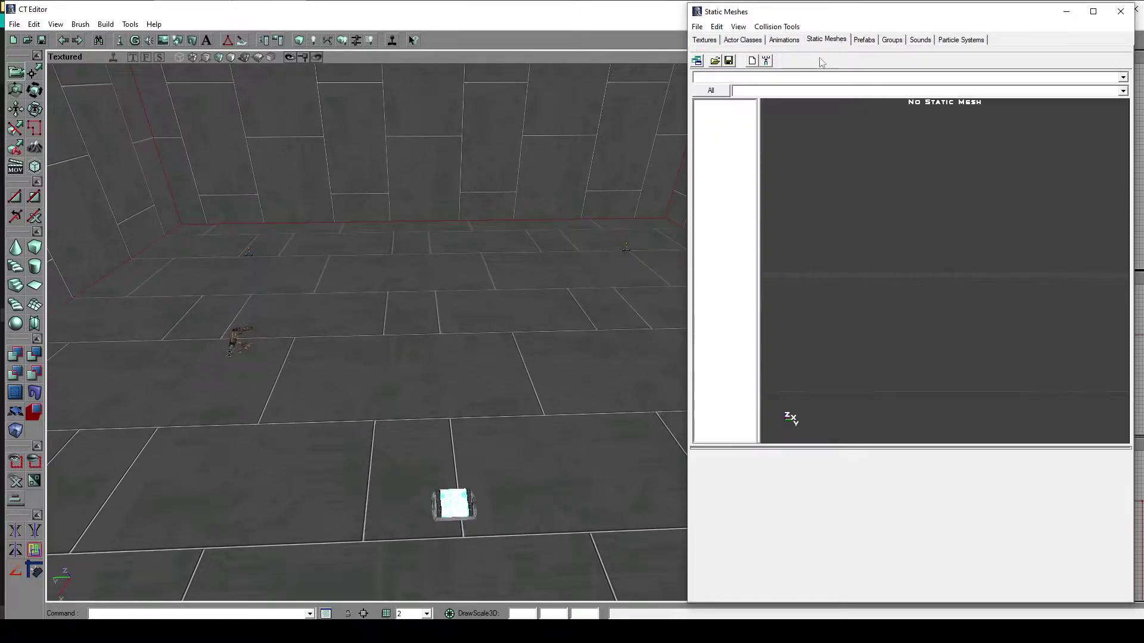
pyautogui.click(778, 77)
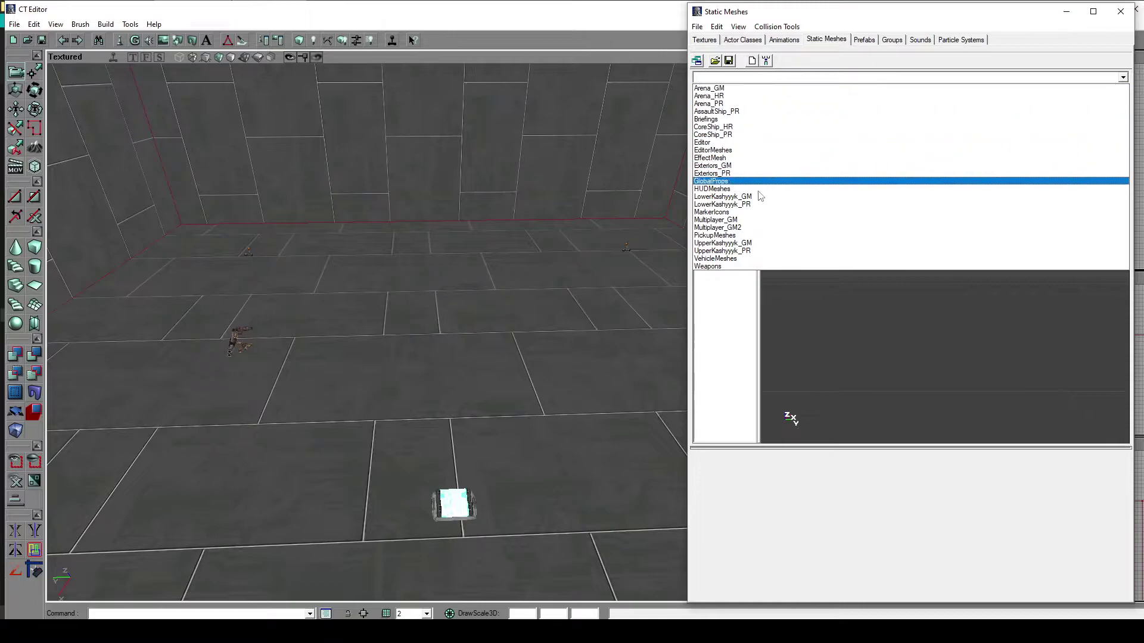
pyautogui.click(744, 220)
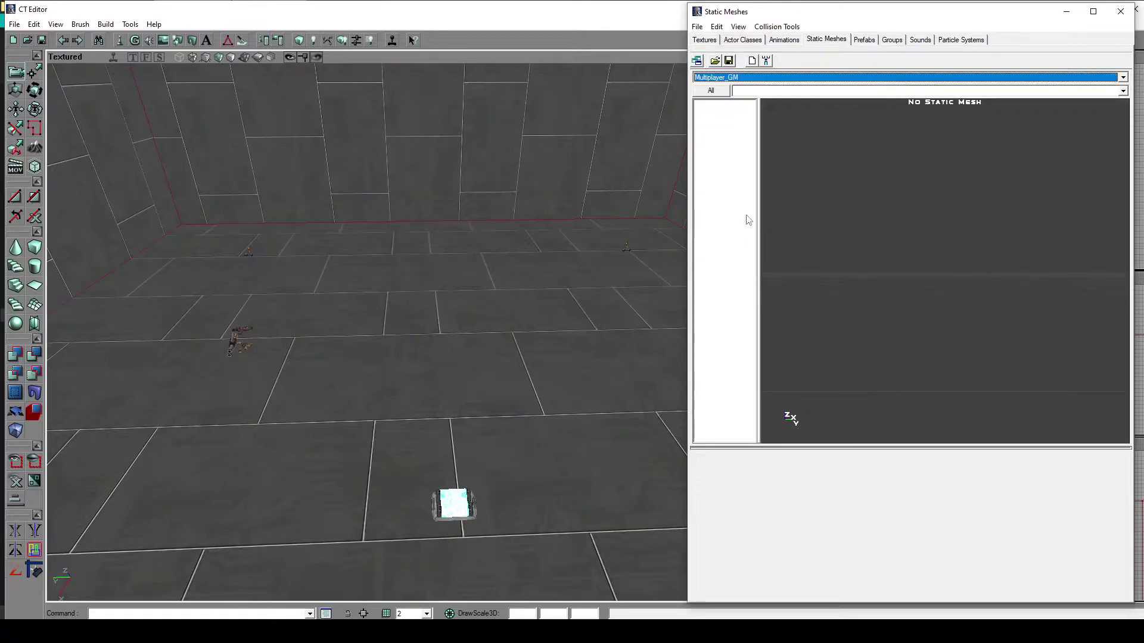
pyautogui.click(774, 93)
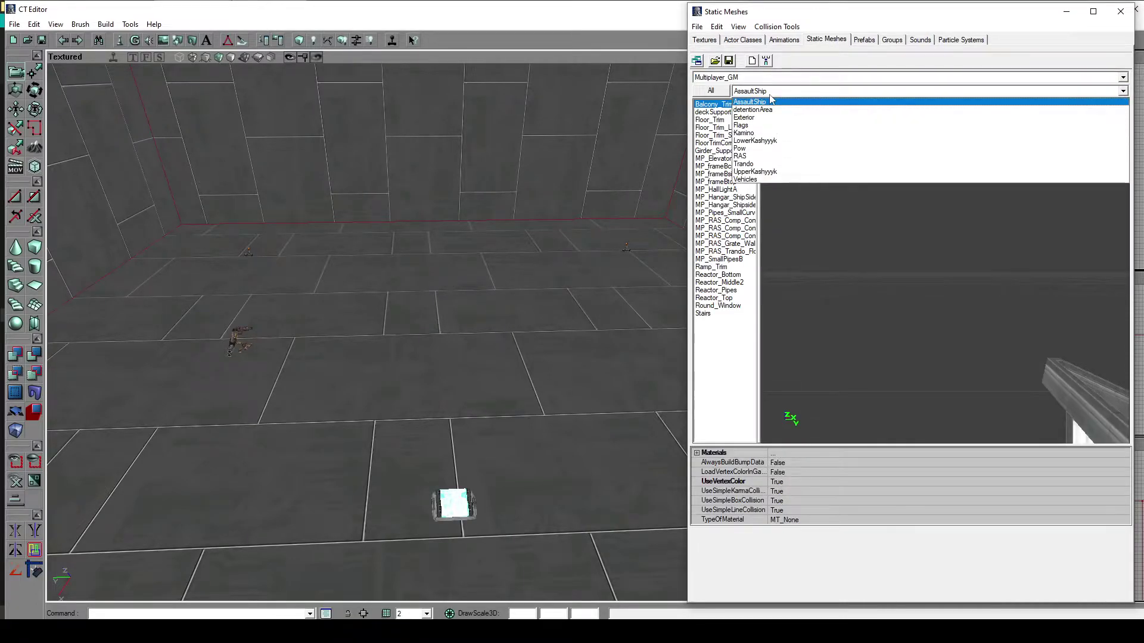
pyautogui.click(741, 125)
pyautogui.click(731, 112)
pyautogui.click(731, 119)
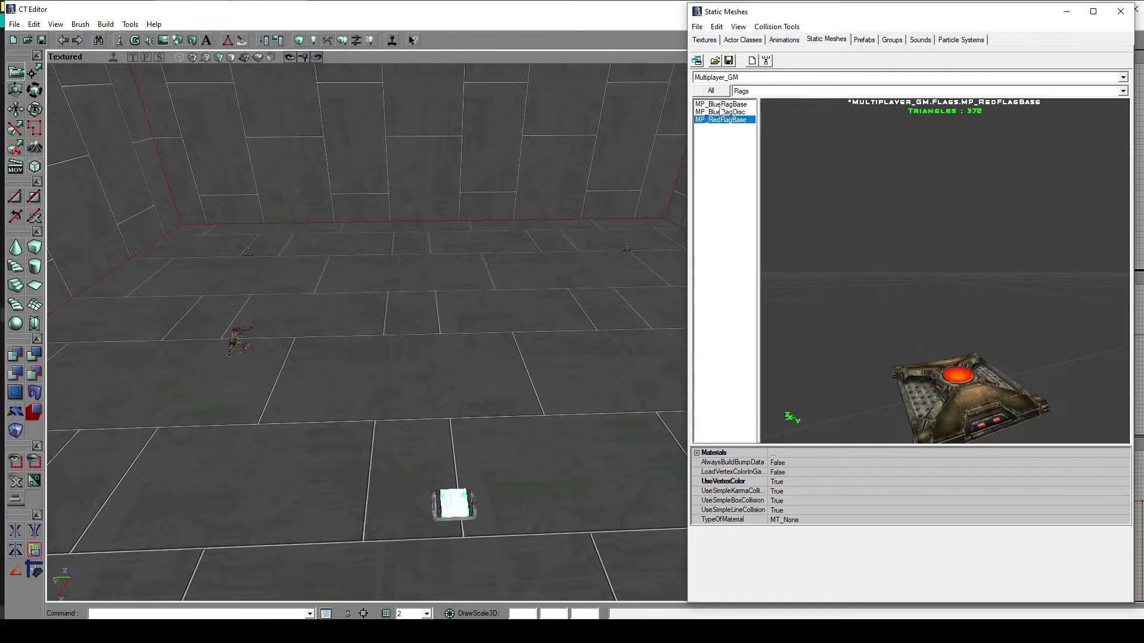
# Add the MP_RedFlagBase static mesh from the Flags group on the open floor near the pickups.
pyautogui.click(720, 105)
pyautogui.moveTo(487, 365); pyautogui.dragTo(459, 352)
pyautogui.click(718, 120)
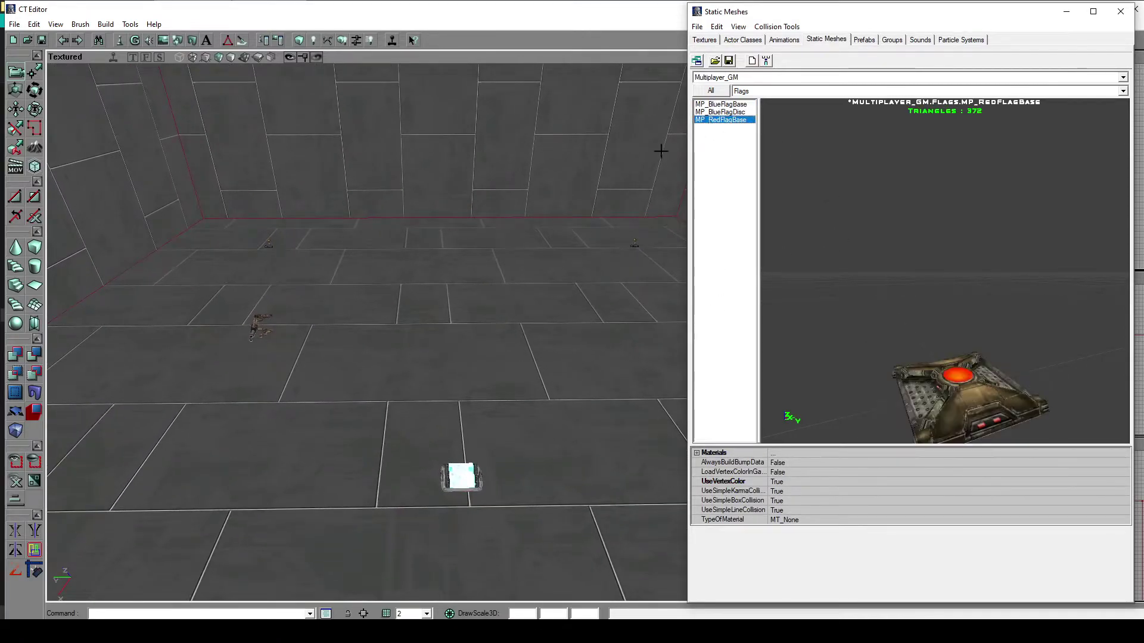
pyautogui.click(462, 313)
pyautogui.rightClick(458, 294)
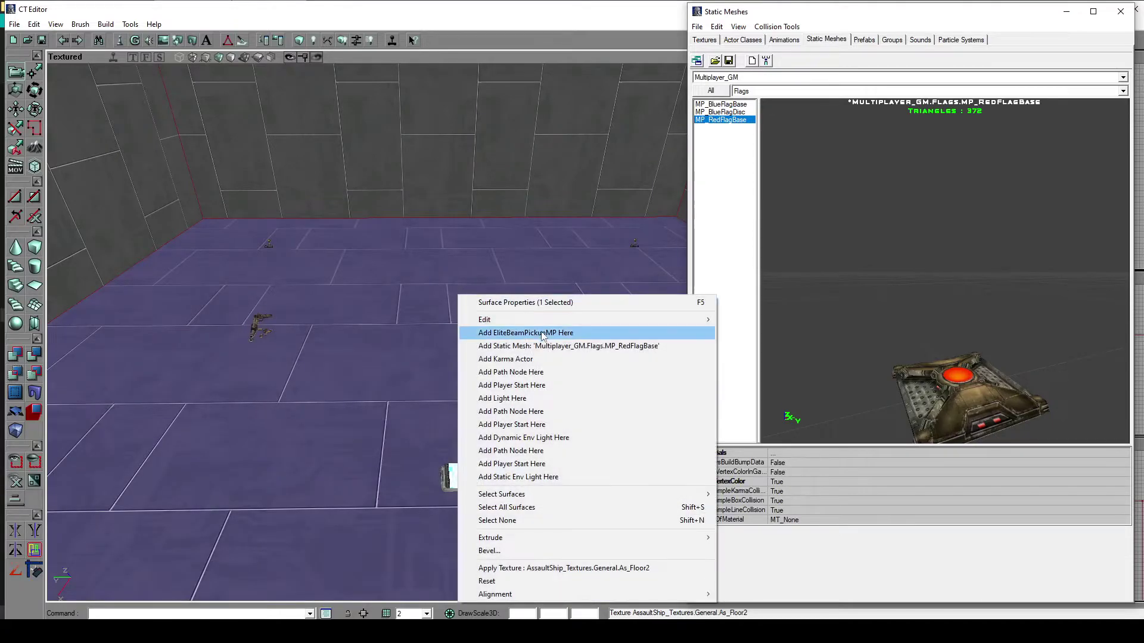
pyautogui.click(554, 346)
pyautogui.moveTo(565, 237); pyautogui.dragTo(565, 203)
# Add the MP_BlueFlagBase static mesh on the floor near the wall in another part of the room.
pyautogui.moveTo(366, 333); pyautogui.dragTo(275, 319, button='right')
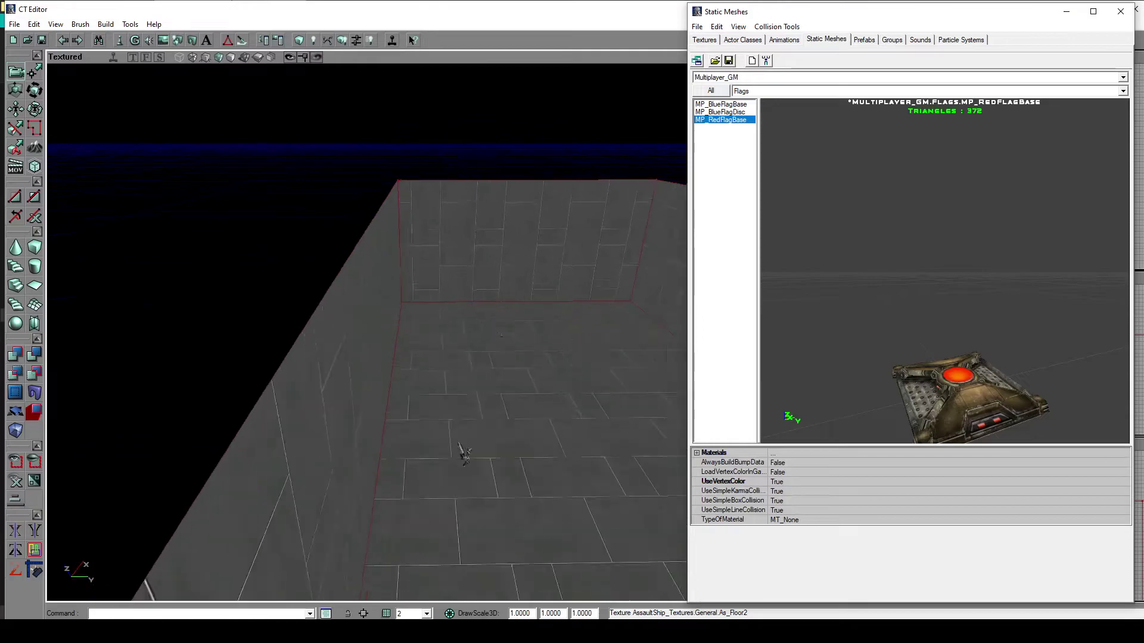
pyautogui.moveTo(276, 319); pyautogui.dragTo(298, 304)
pyautogui.click(738, 105)
pyautogui.moveTo(521, 350); pyautogui.dragTo(530, 336)
pyautogui.moveTo(531, 427); pyautogui.dragTo(434, 440)
pyautogui.click(434, 439)
pyautogui.rightClick(439, 411)
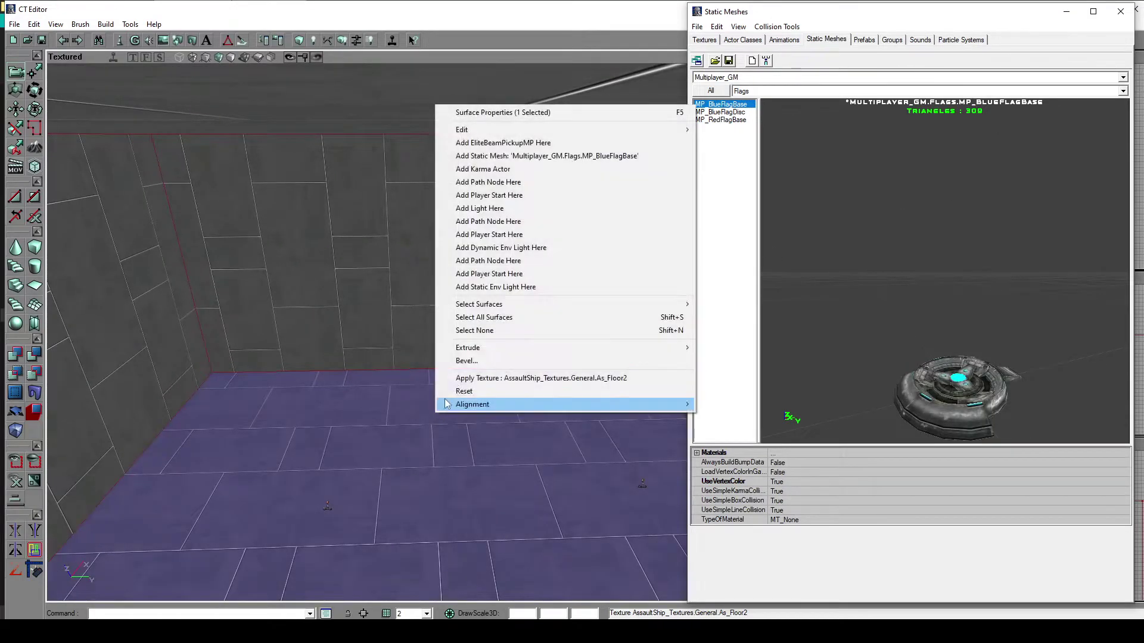
pyautogui.click(545, 157)
pyautogui.moveTo(511, 420); pyautogui.dragTo(511, 432)
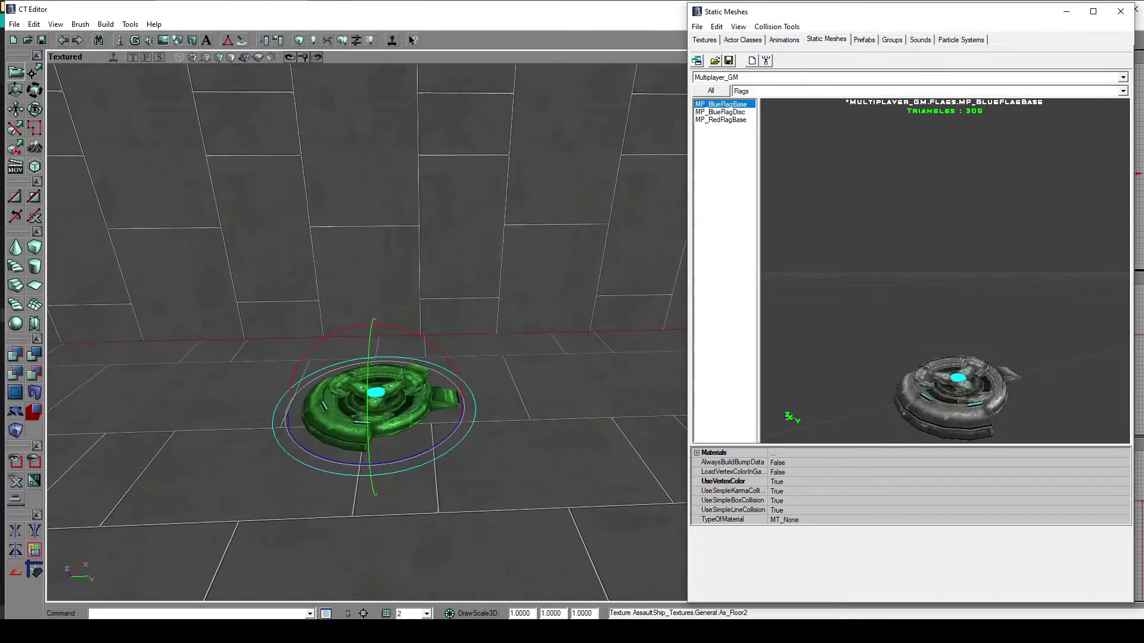
pyautogui.moveTo(543, 383)
pyautogui.mouseDown()
pyautogui.moveTo(590, 355)
pyautogui.moveTo(527, 359)
pyautogui.moveTo(554, 396)
pyautogui.mouseUp()
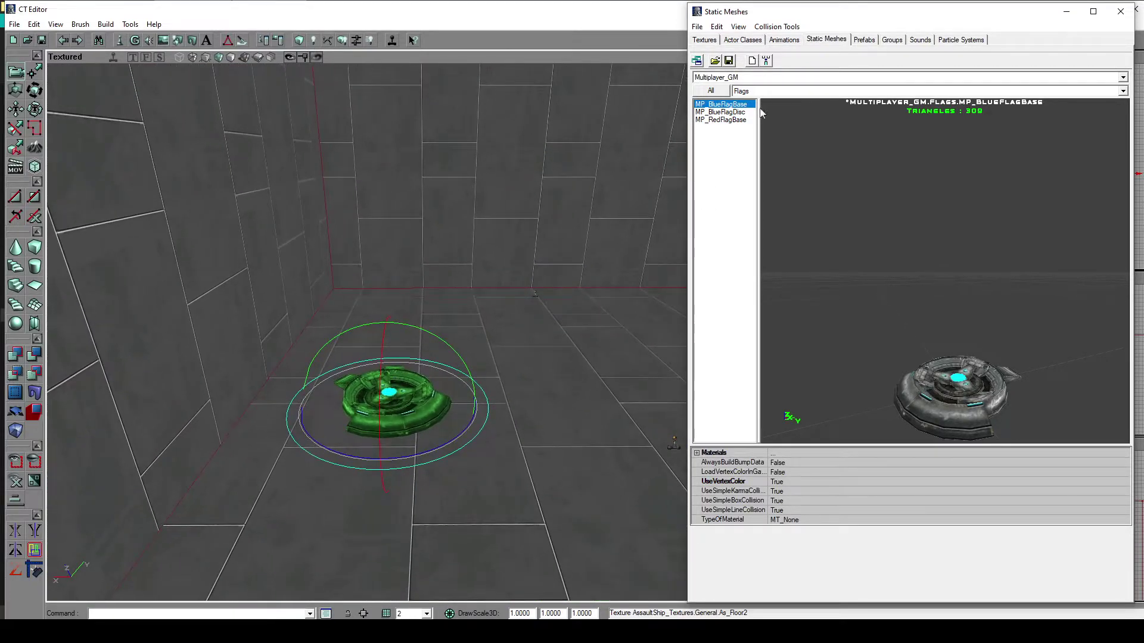
# Look through the Keypoint and Info actor classes for a flag actor, collapsing the Pickup group first.
pyautogui.click(755, 41)
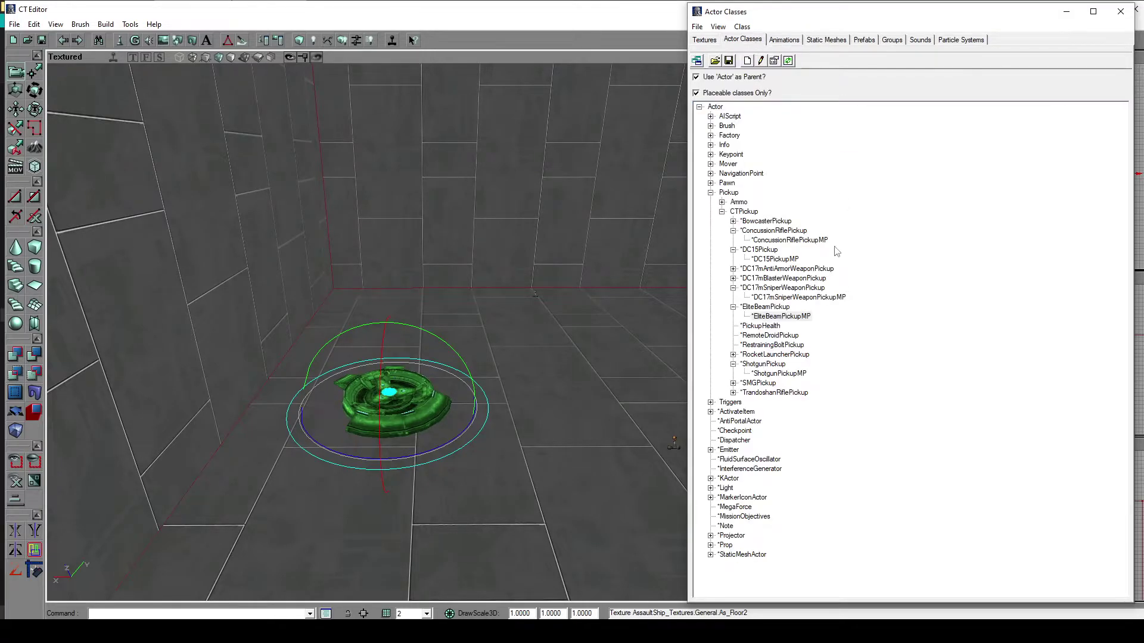
pyautogui.click(711, 193)
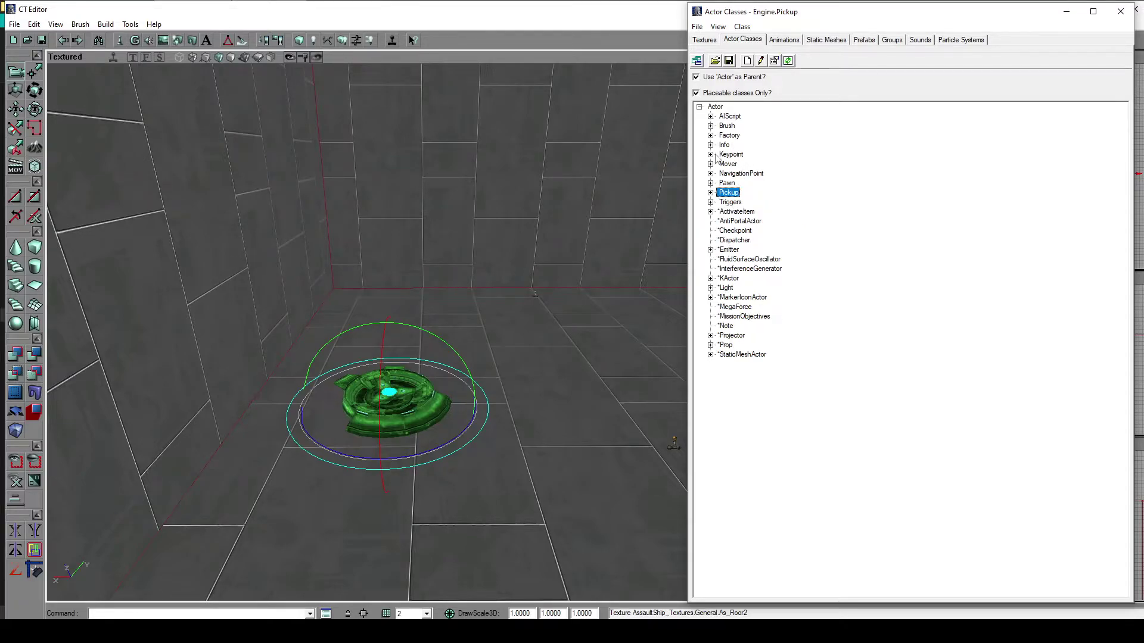
pyautogui.click(711, 155)
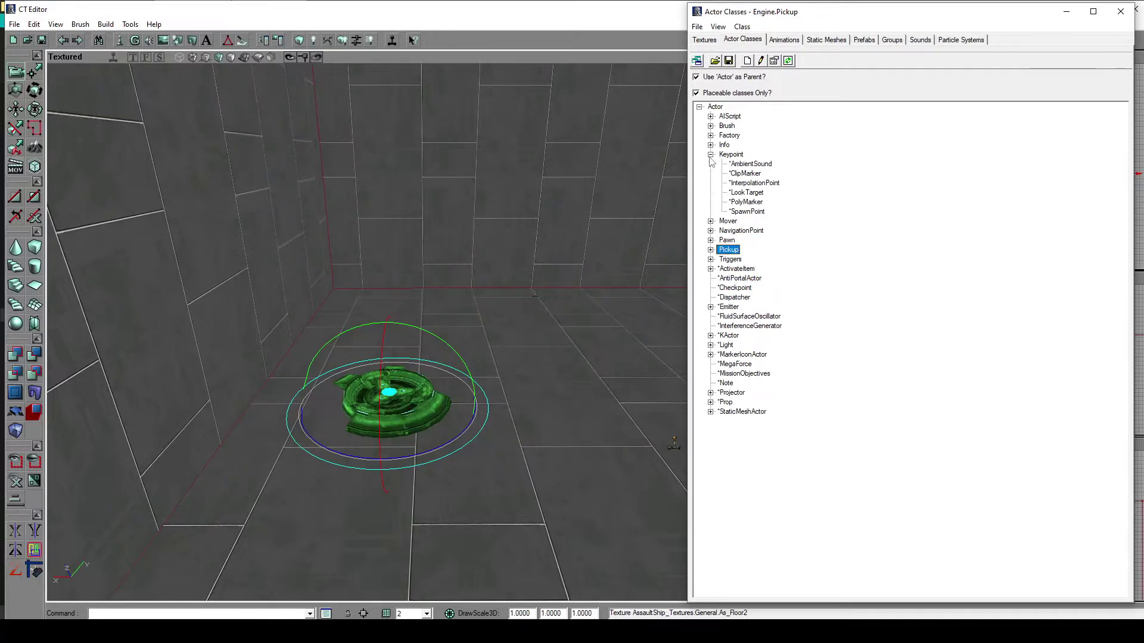
pyautogui.click(710, 154)
pyautogui.click(710, 145)
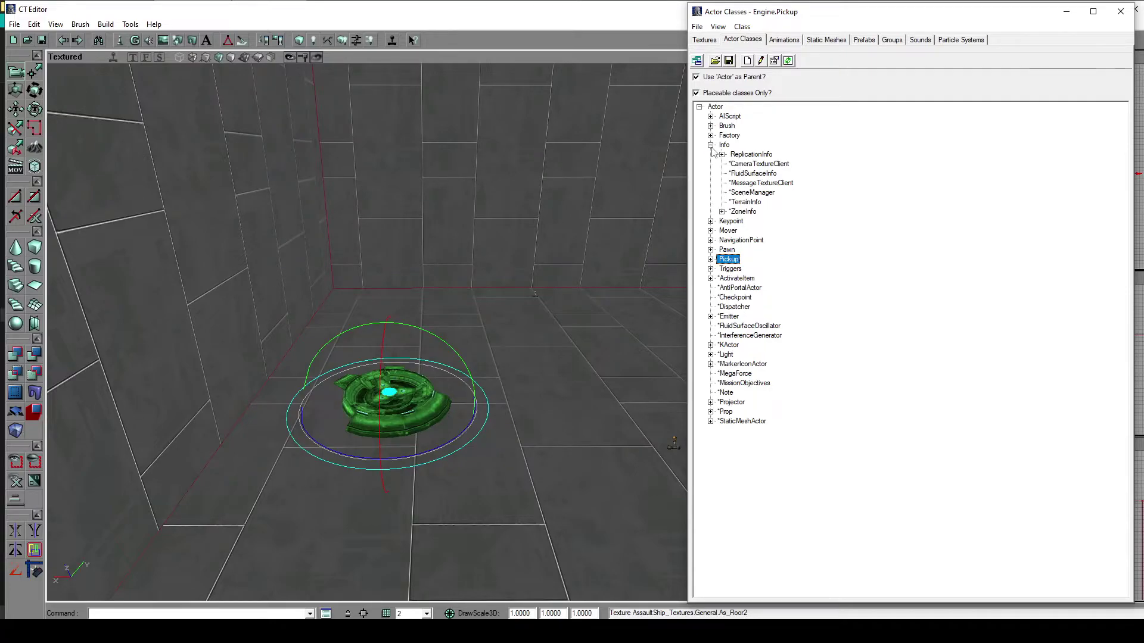
pyautogui.click(711, 146)
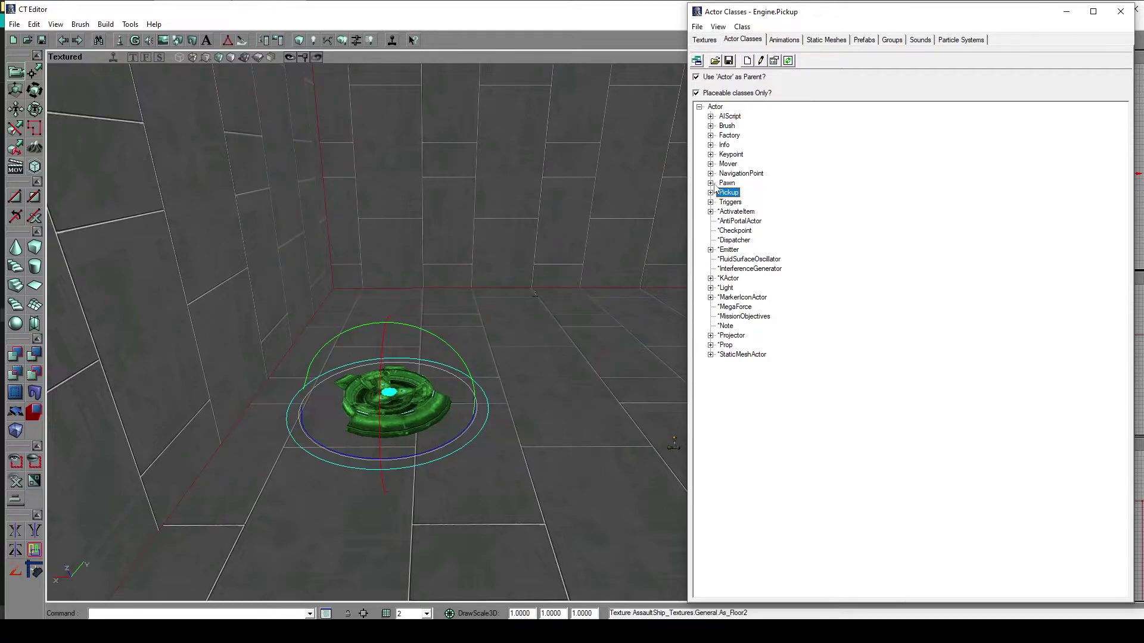
# Include non-placeable classes and classes outside Actor in the class list, and select CTFFlag under GameObject.
pyautogui.click(707, 94)
pyautogui.click(724, 76)
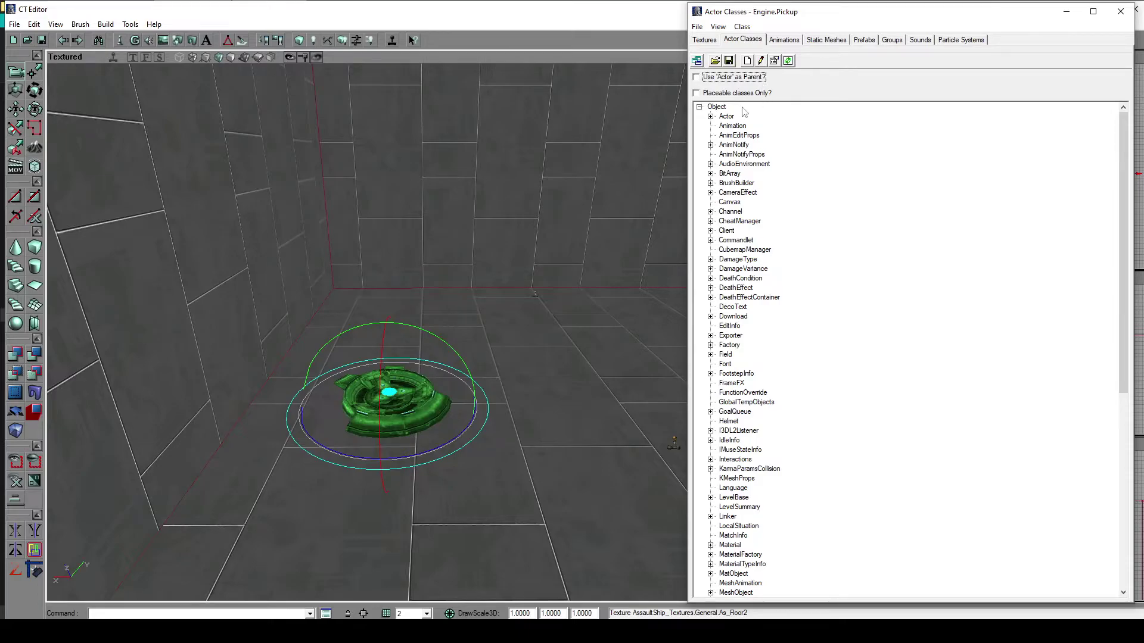
pyautogui.moveTo(1116, 205); pyautogui.dragTo(842, 133)
pyautogui.click(710, 119)
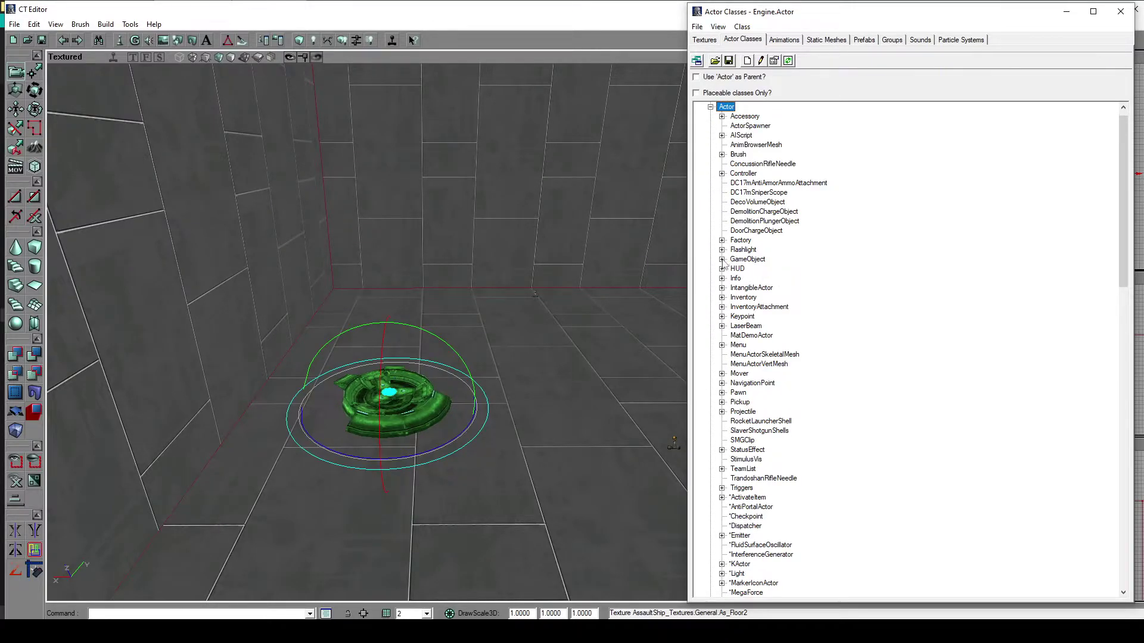
pyautogui.click(721, 260)
pyautogui.click(734, 269)
pyautogui.click(757, 269)
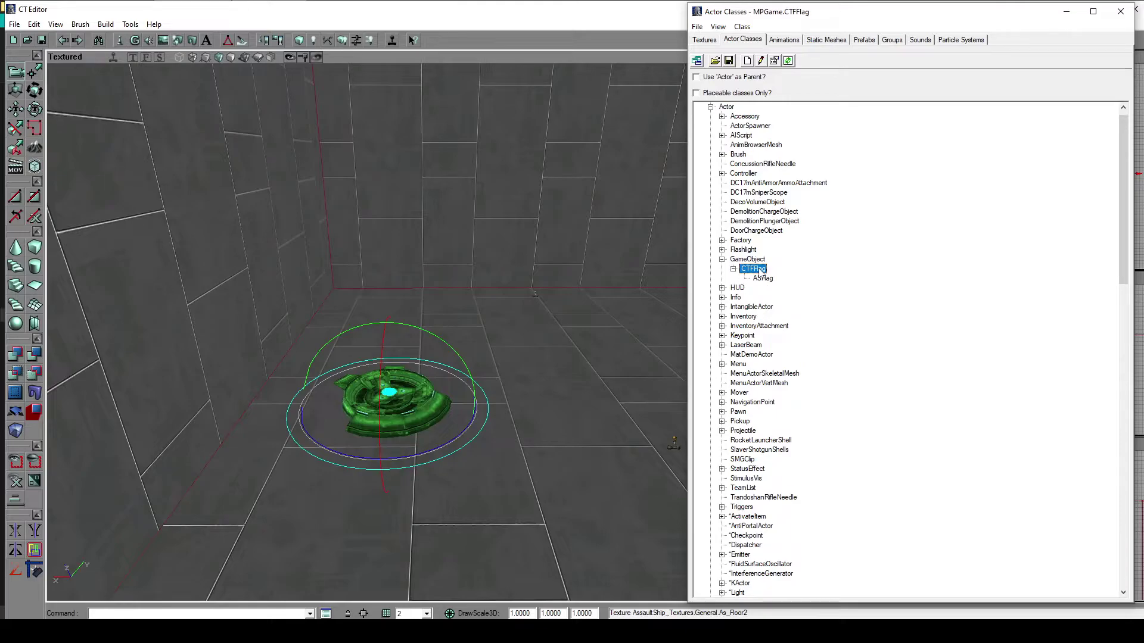
# Try placing a CTFFlag actor on the floor beside the blue flag base, and delete it.
pyautogui.moveTo(491, 383)
pyautogui.mouseDown()
pyautogui.moveTo(530, 359)
pyautogui.moveTo(501, 438)
pyautogui.moveTo(488, 391)
pyautogui.mouseUp()
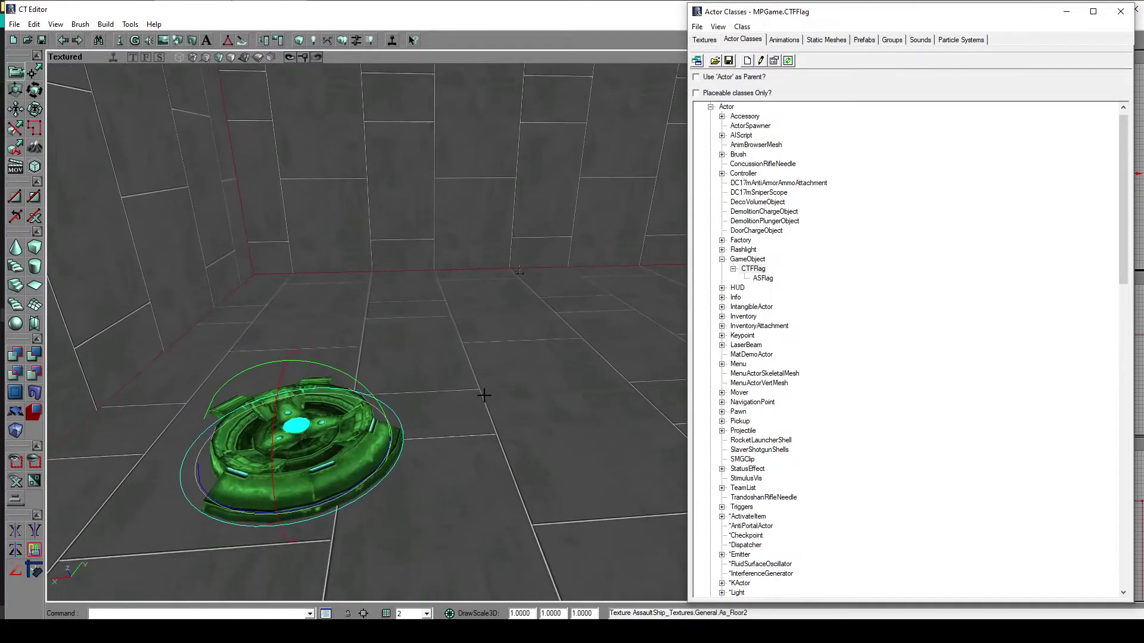
pyautogui.click(447, 454)
pyautogui.rightClick(446, 456)
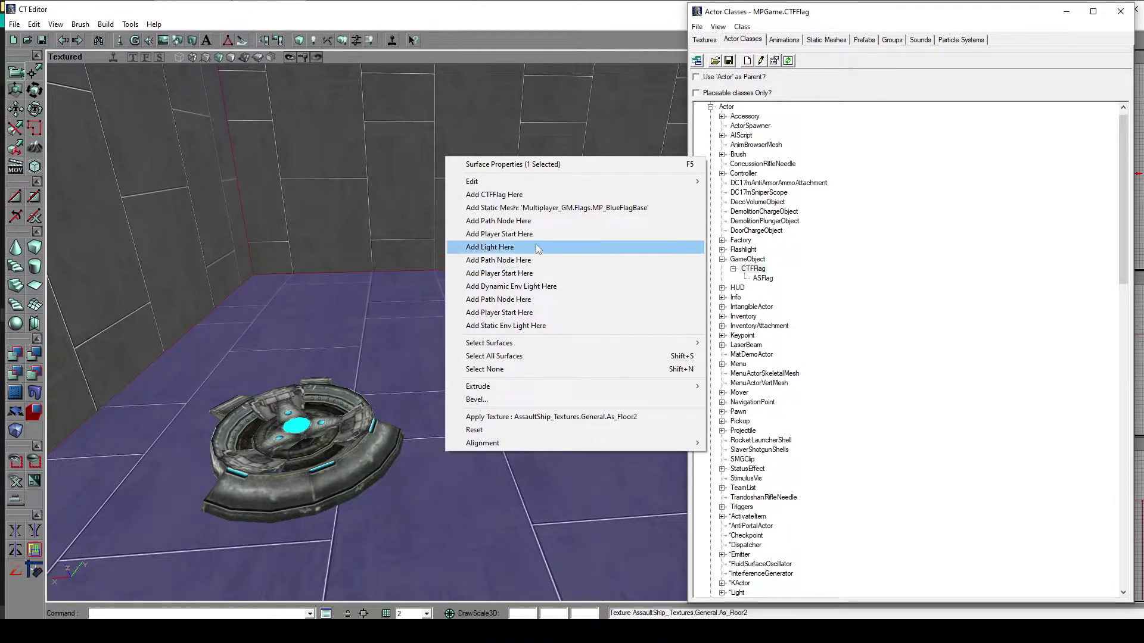
pyautogui.click(536, 192)
pyautogui.click(446, 417)
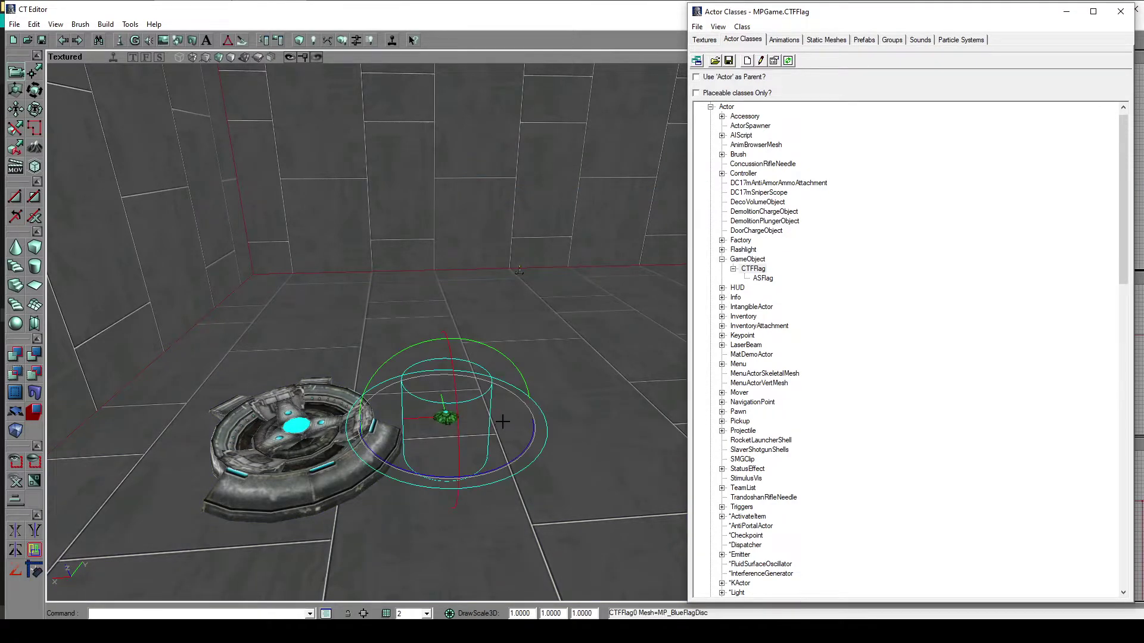
pyautogui.press('Delete')
# Try to place a GameObject actor on the floor beside the blue flag base.
pyautogui.click(747, 260)
pyautogui.rightClick(448, 493)
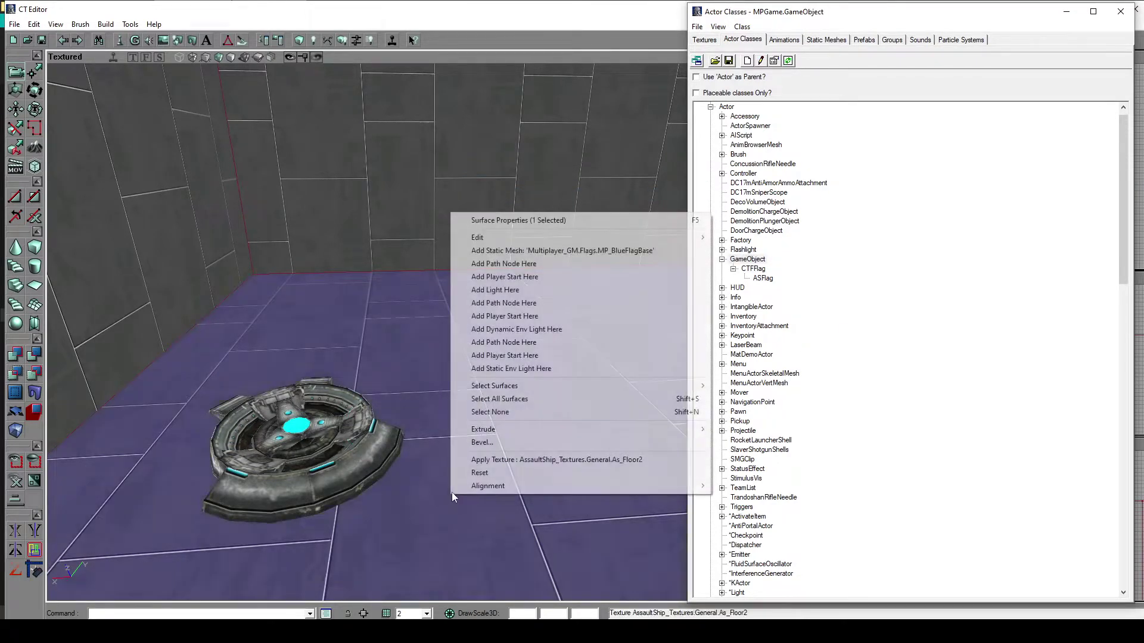
pyautogui.click(537, 244)
pyautogui.press('Delete')
pyautogui.click(437, 427)
pyautogui.rightClick(438, 426)
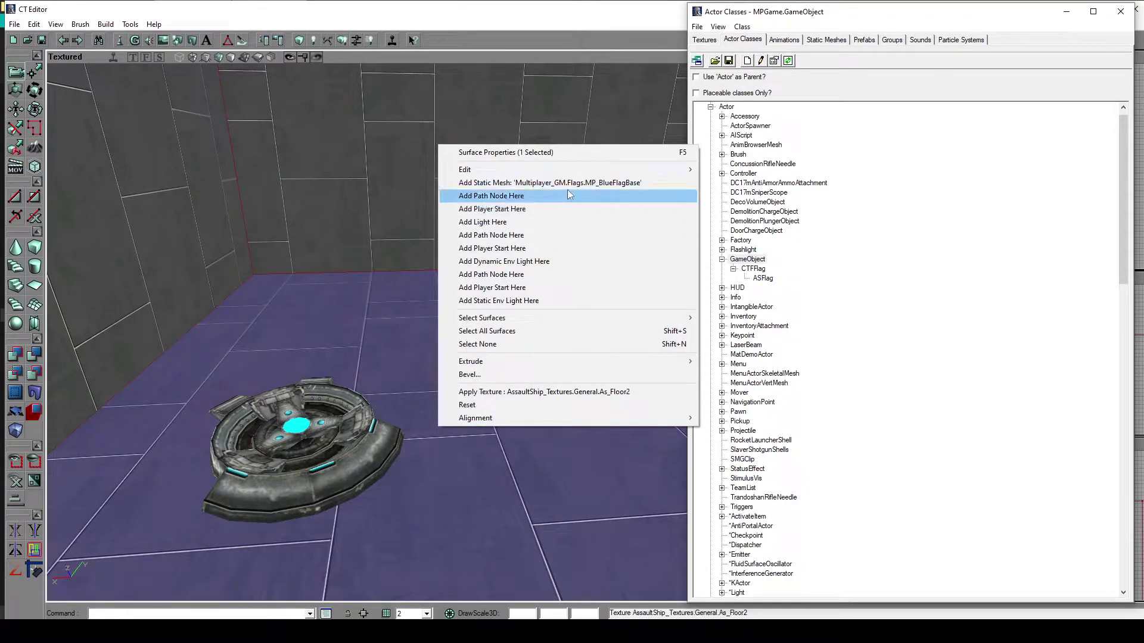
pyautogui.click(784, 268)
# Look through the Keypoint, Inventory and Info classes for a flag-related actor.
pyautogui.click(722, 336)
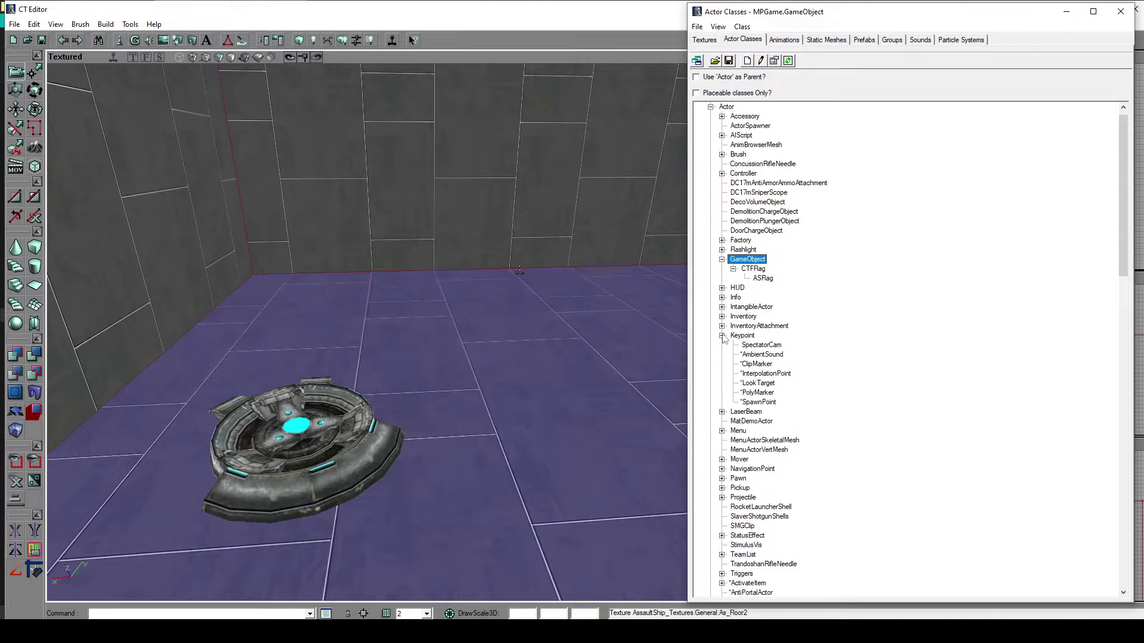
pyautogui.click(722, 336)
pyautogui.click(722, 316)
pyautogui.click(722, 316)
pyautogui.click(722, 297)
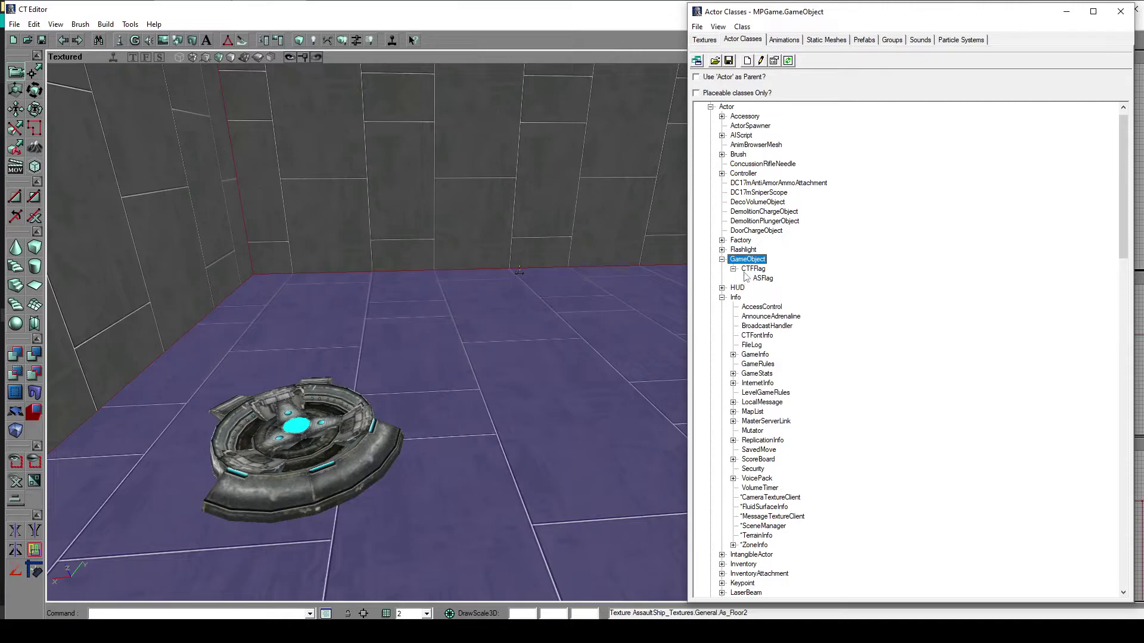
pyautogui.click(722, 297)
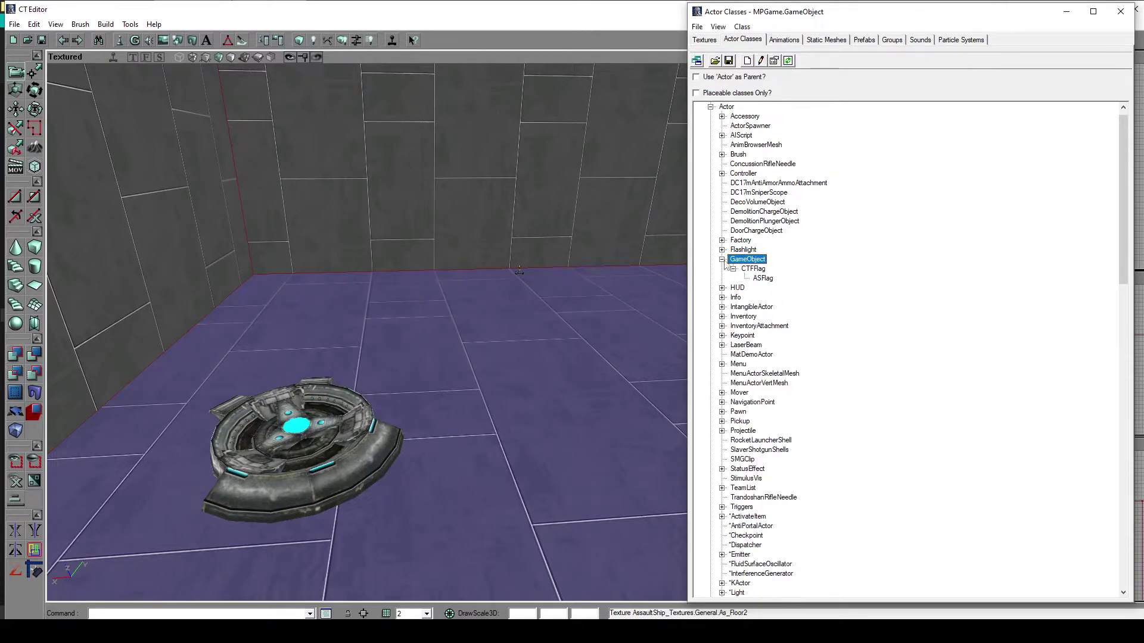
pyautogui.click(519, 271)
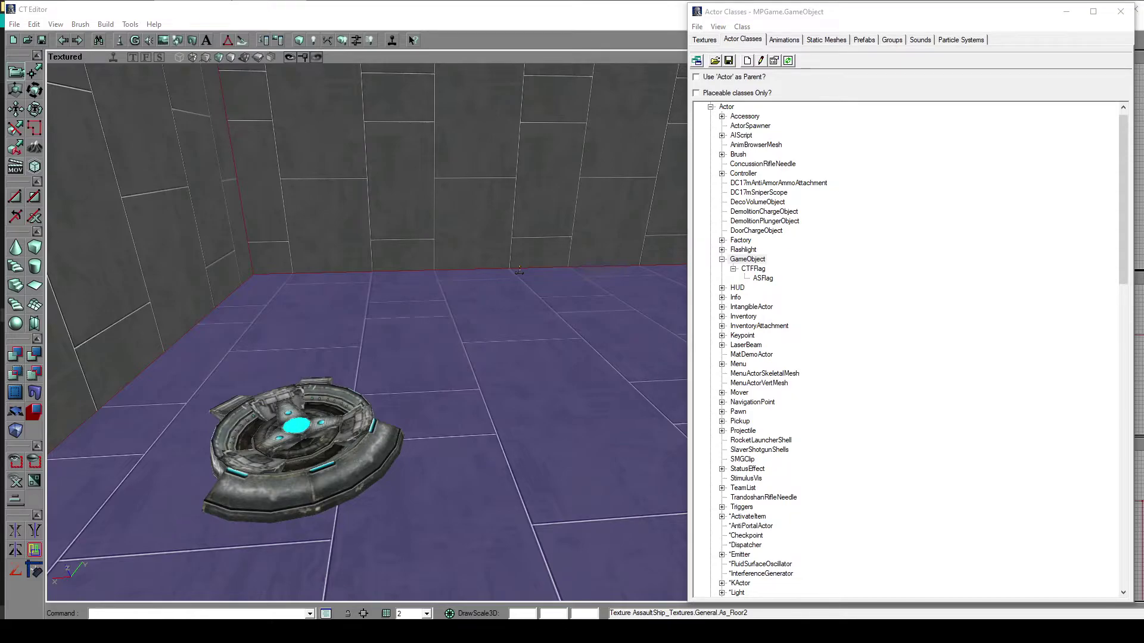
pyautogui.click(794, 260)
# Add a CTFBase actor, found under NavigationPoint and GameObjective, on the floor beside the blue flag base.
pyautogui.click(722, 259)
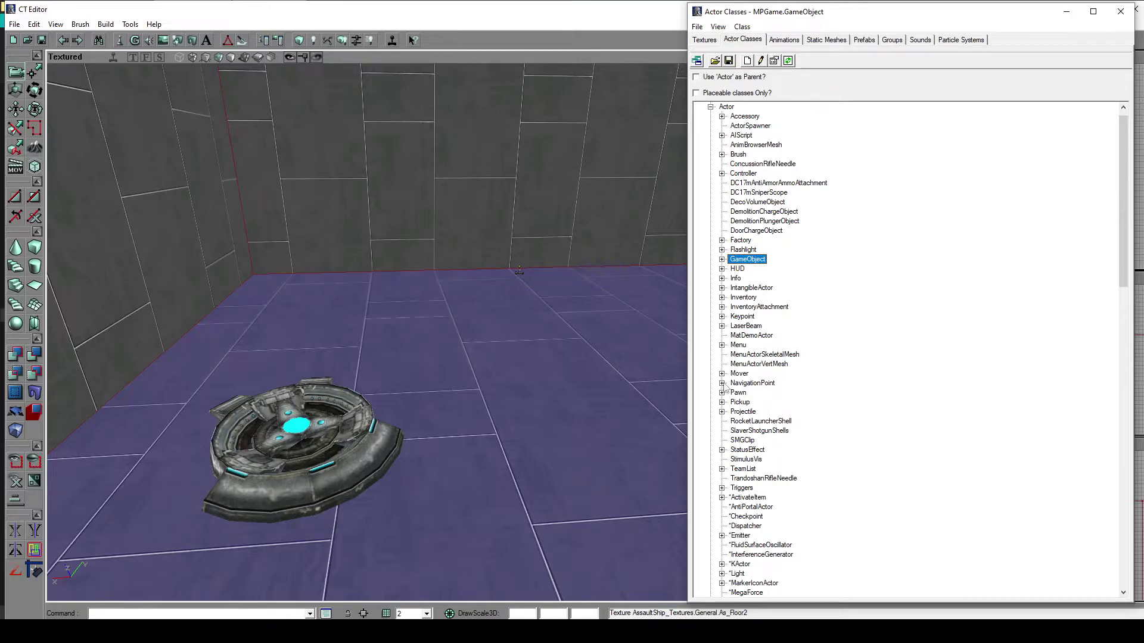
pyautogui.click(722, 383)
pyautogui.click(752, 383)
pyautogui.scroll(-2, 786, 393)
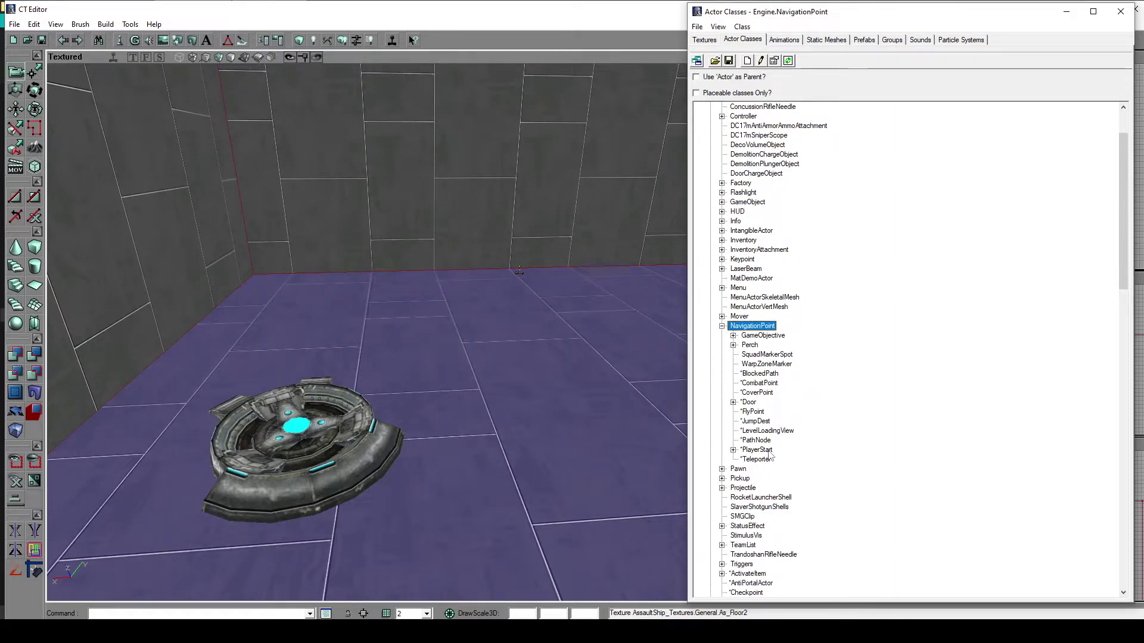
pyautogui.click(734, 336)
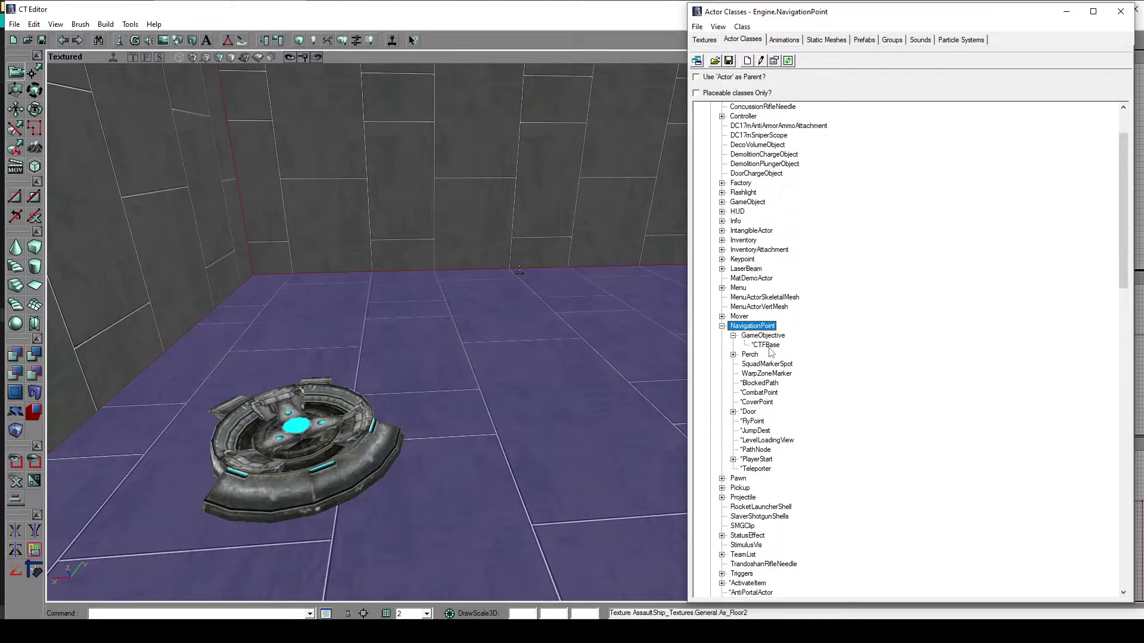
pyautogui.click(767, 346)
pyautogui.scroll(2, 772, 353)
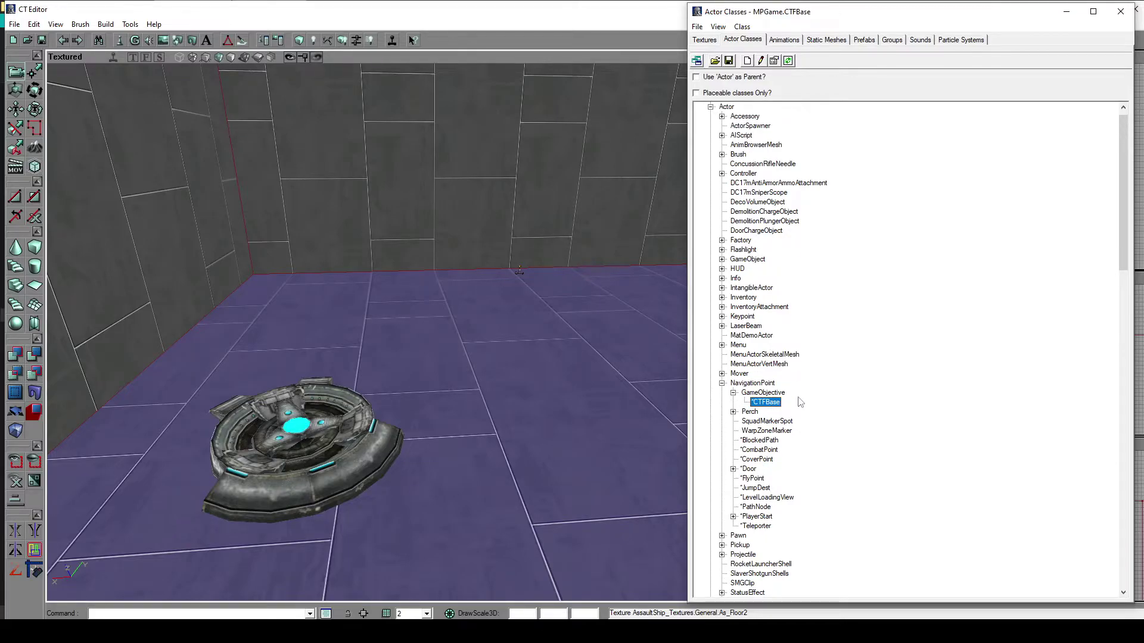
pyautogui.scroll(1, 809, 389)
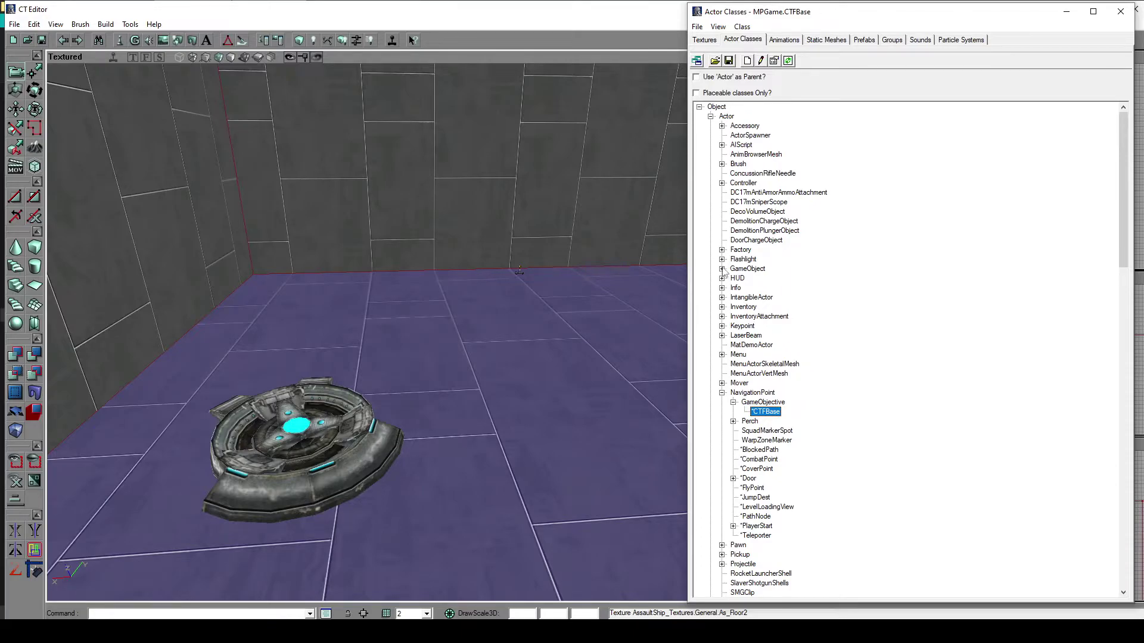
pyautogui.click(722, 269)
pyautogui.click(722, 269)
pyautogui.rightClick(467, 452)
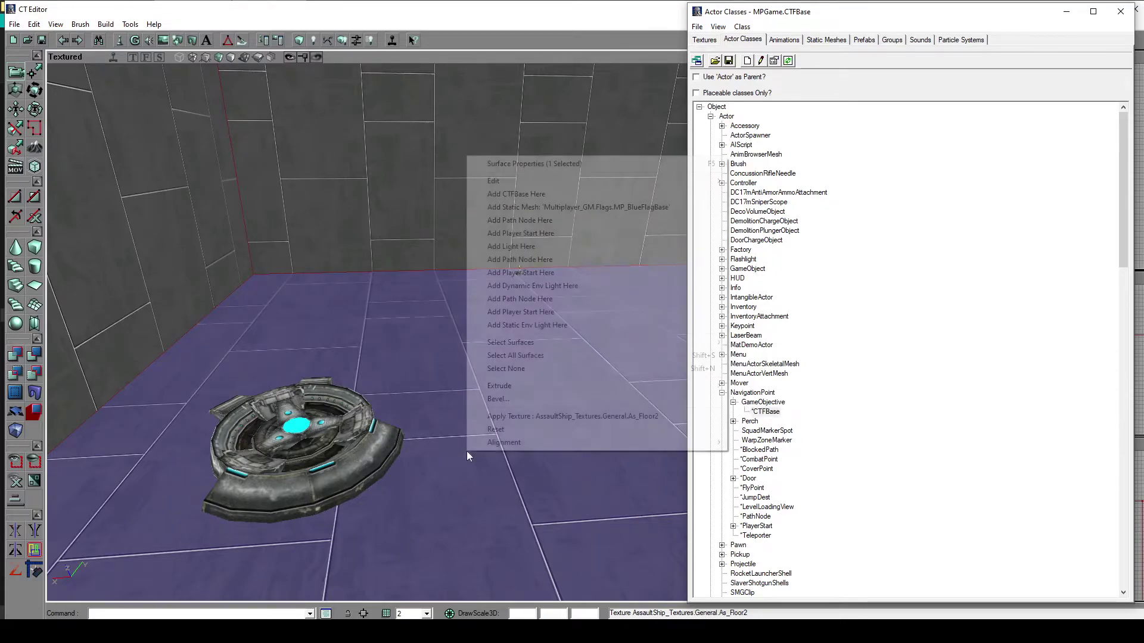
pyautogui.click(544, 194)
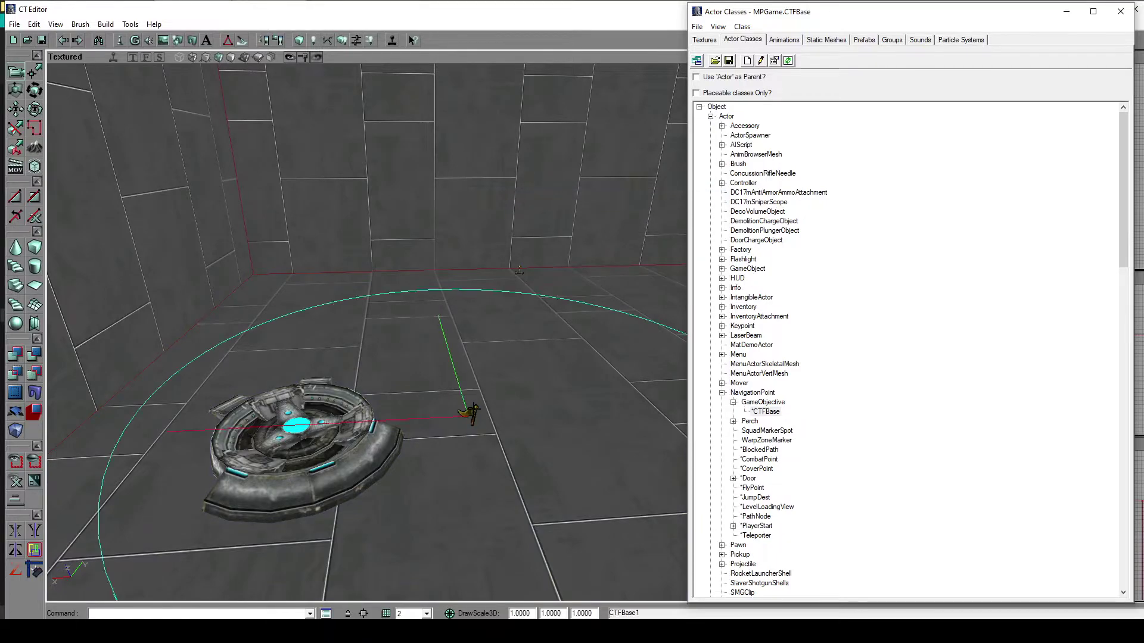
# Move the CTFBase actor onto the centre of the blue flag base mesh.
pyautogui.moveTo(545, 351); pyautogui.dragTo(551, 325)
pyautogui.moveTo(544, 351); pyautogui.dragTo(512, 382, button='right')
pyautogui.moveTo(539, 369)
pyautogui.mouseDown()
pyautogui.moveTo(517, 355)
pyautogui.moveTo(536, 345)
pyautogui.moveTo(537, 315)
pyautogui.moveTo(536, 358)
pyautogui.mouseUp()
pyautogui.moveTo(536, 357); pyautogui.dragTo(532, 305, button='right')
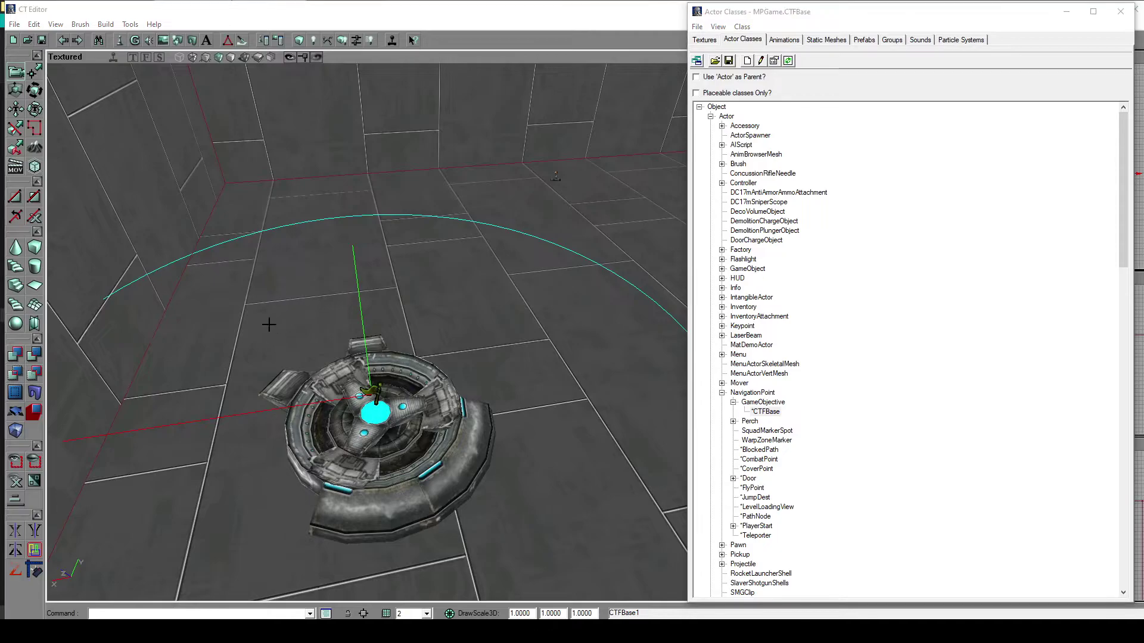
pyautogui.moveTo(549, 324); pyautogui.dragTo(536, 342)
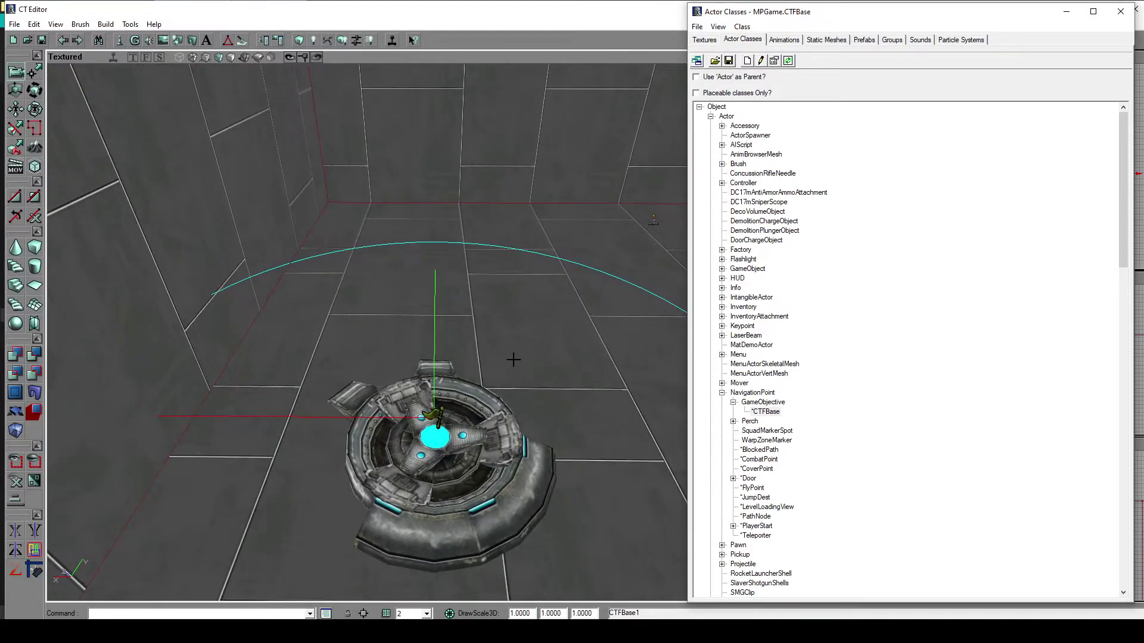
# Set the DefenderTeamIndex in the GameObjective properties of the blue flag base's CTFBase actor to 0.
pyautogui.doubleClick(435, 413)
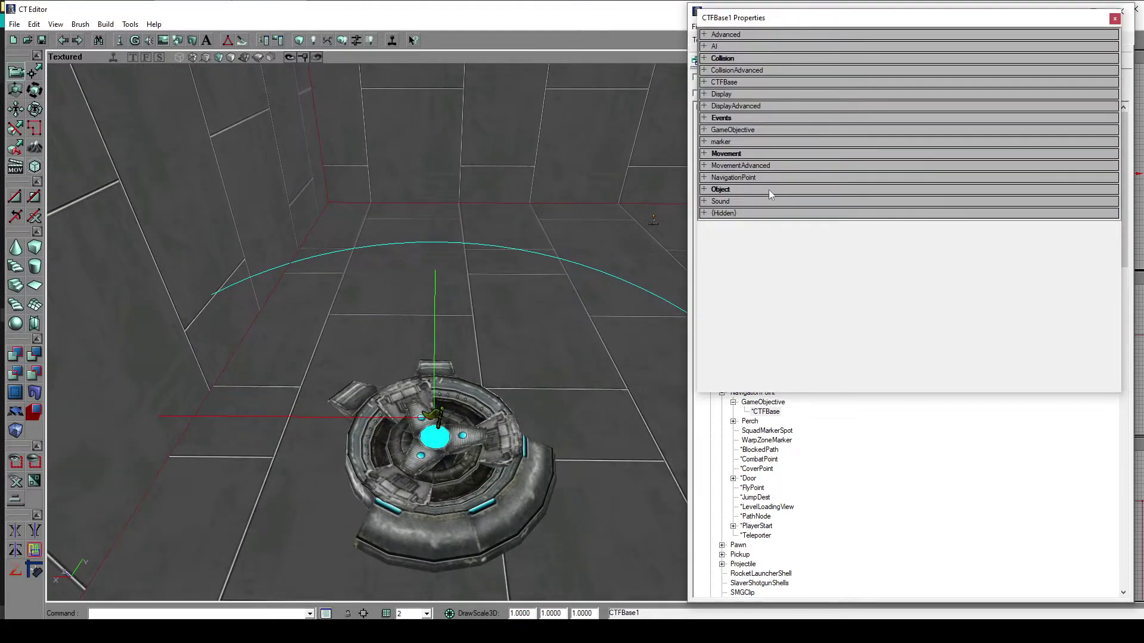
pyautogui.click(743, 84)
pyautogui.click(738, 84)
pyautogui.click(754, 179)
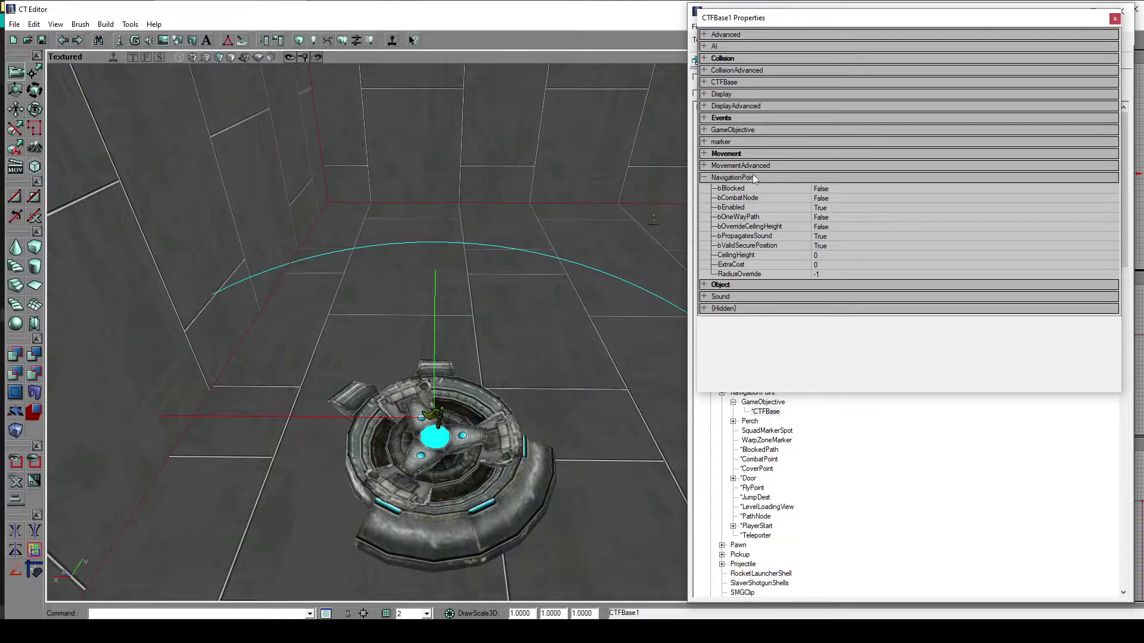
pyautogui.click(749, 178)
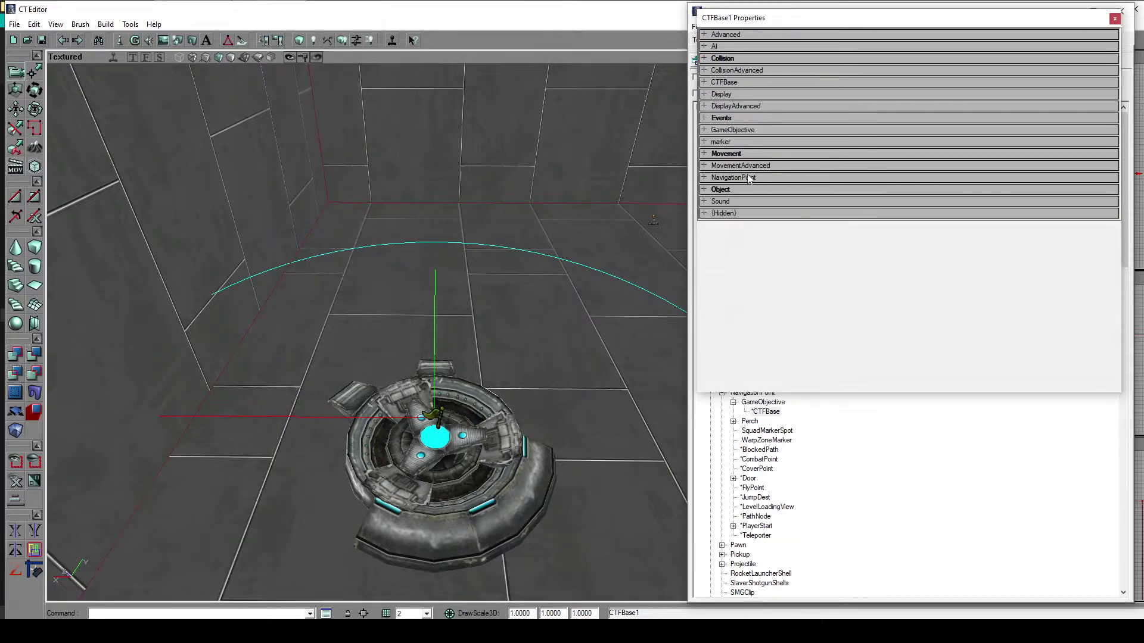
pyautogui.click(739, 130)
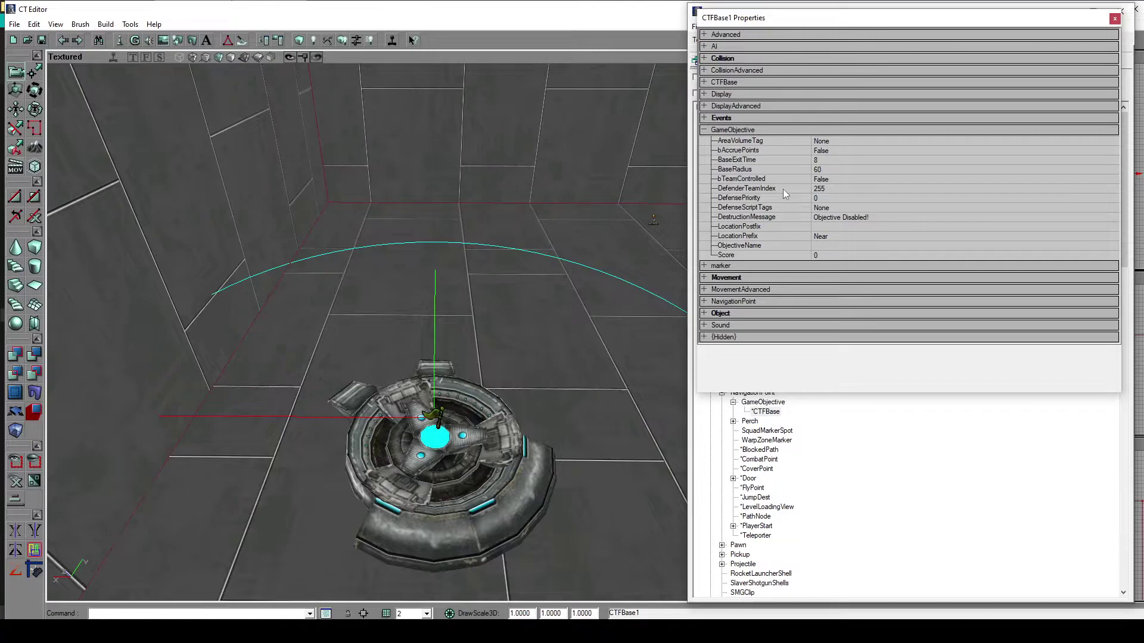
pyautogui.click(848, 190)
pyautogui.write('0')
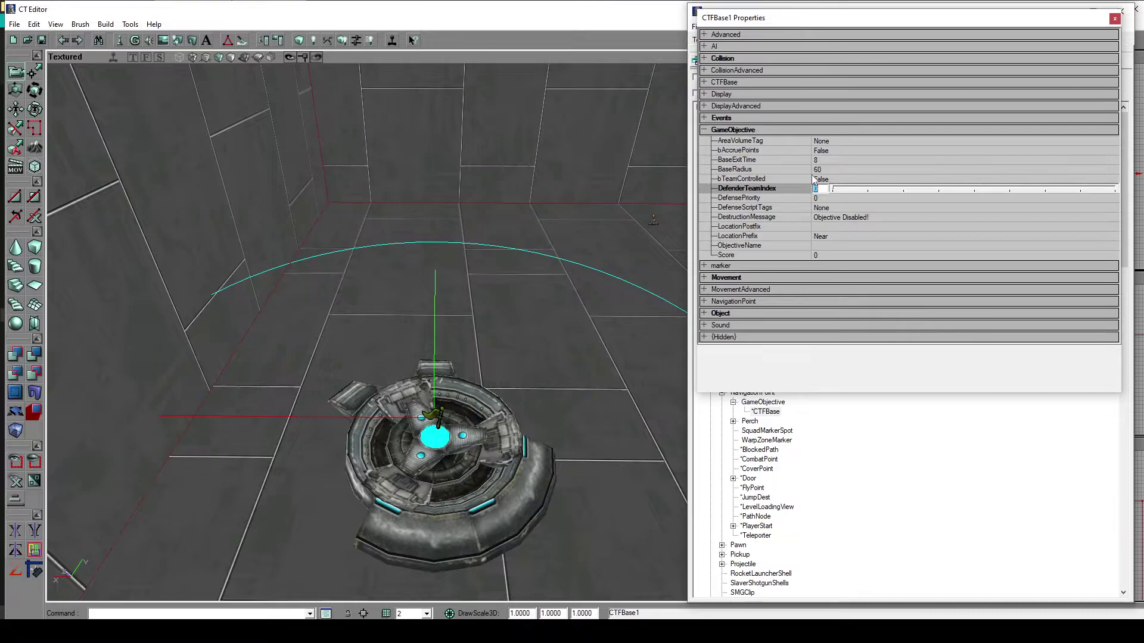
pyautogui.click(1114, 19)
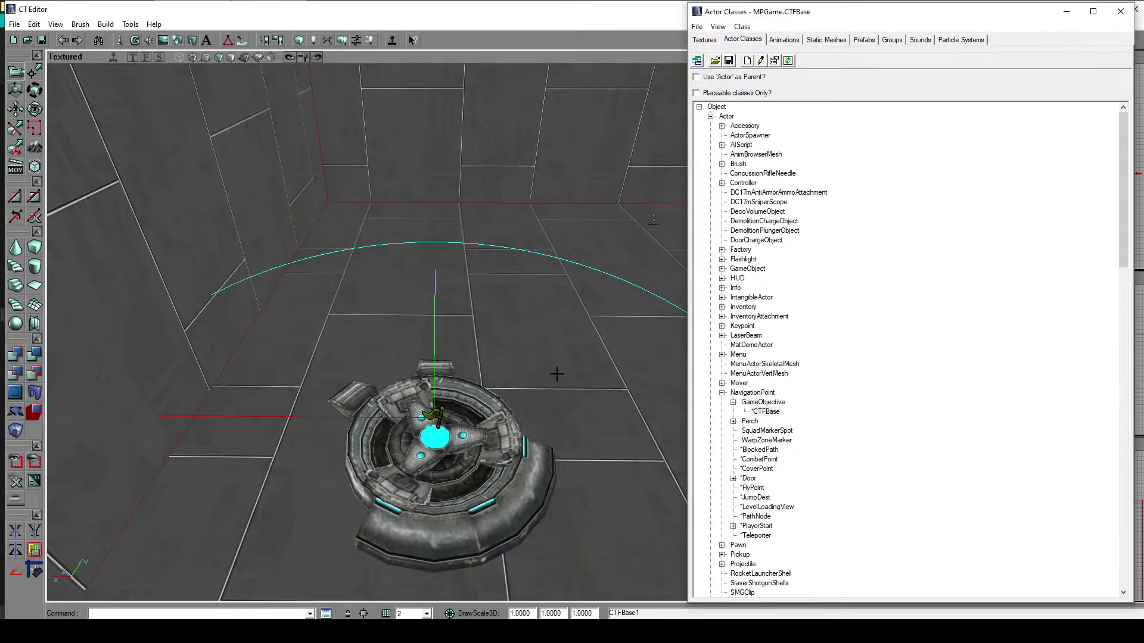
# Add a second CTFBase actor on the floor beside the red flag base.
pyautogui.moveTo(367, 332); pyautogui.dragTo(429, 167)
pyautogui.moveTo(526, 407); pyautogui.dragTo(491, 477)
pyautogui.moveTo(492, 476); pyautogui.dragTo(507, 524, button='right')
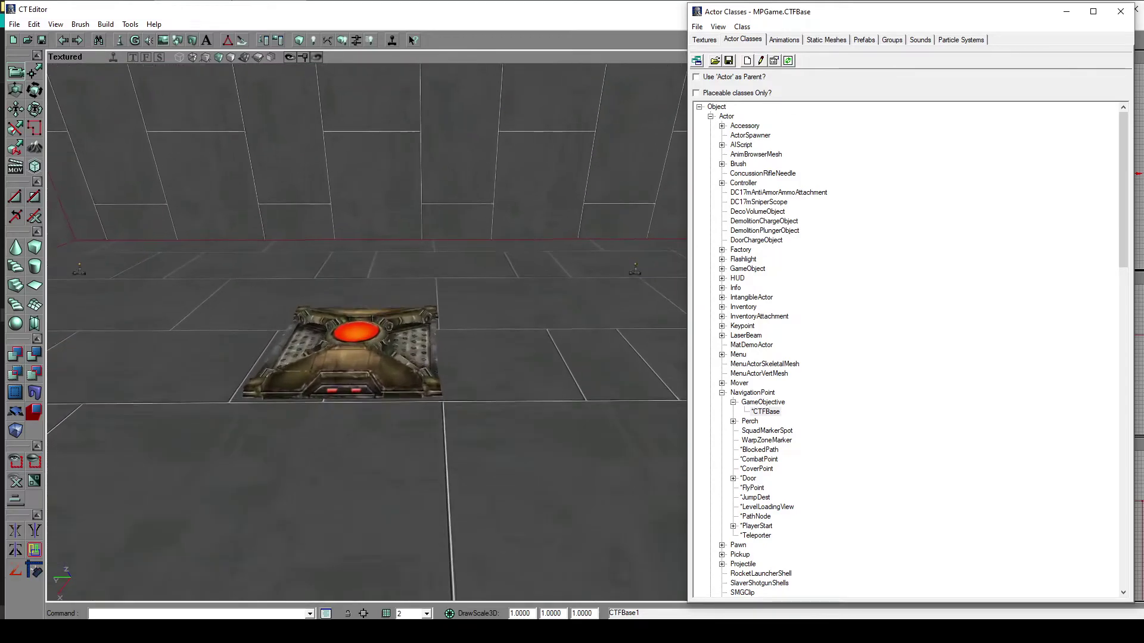
pyautogui.moveTo(507, 525); pyautogui.dragTo(525, 407)
pyautogui.click(525, 407)
pyautogui.rightClick(505, 376)
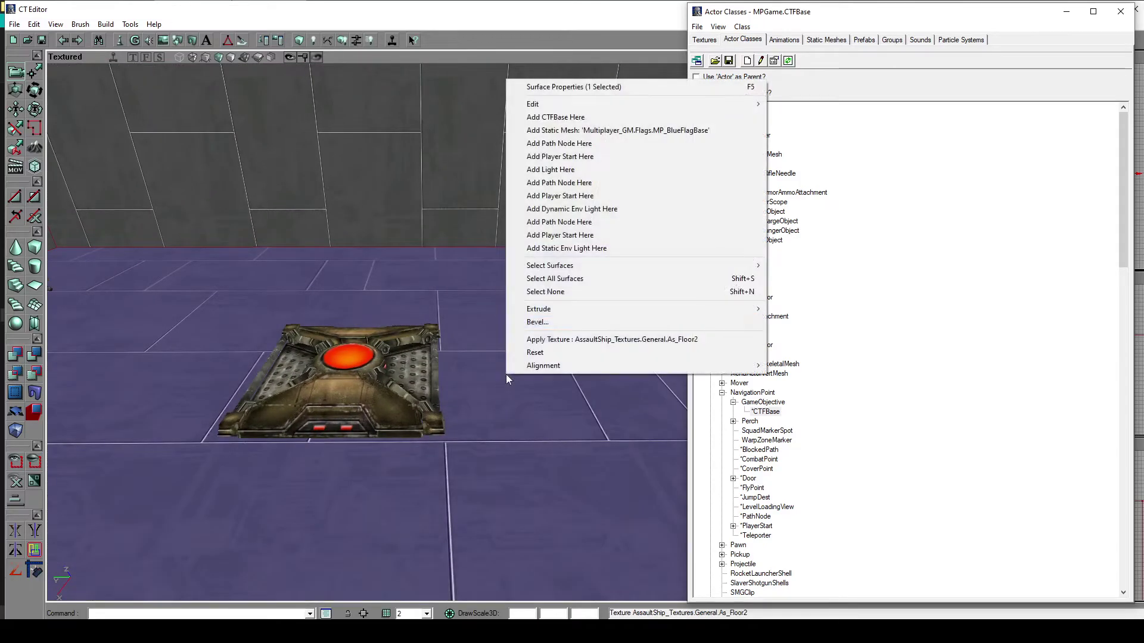
pyautogui.click(551, 117)
pyautogui.click(512, 339)
# Move the new CTFBase actor onto the centre of the red flag base mesh.
pyautogui.moveTo(526, 329); pyautogui.dragTo(548, 286)
pyautogui.moveTo(548, 286); pyautogui.dragTo(474, 329, button='right')
pyautogui.moveTo(531, 306); pyautogui.dragTo(531, 280)
pyautogui.moveTo(531, 280); pyautogui.dragTo(465, 280, button='right')
pyautogui.keyDown('ctrl'); pyautogui.moveTo(530, 304); pyautogui.dragTo(493, 305); pyautogui.keyUp('ctrl')
pyautogui.keyDown('ctrl'); pyautogui.moveTo(530, 304); pyautogui.dragTo(530, 286, button='right'); pyautogui.keyUp('ctrl')
pyautogui.keyDown('ctrl'); pyautogui.moveTo(531, 305); pyautogui.dragTo(540, 304); pyautogui.keyUp('ctrl')
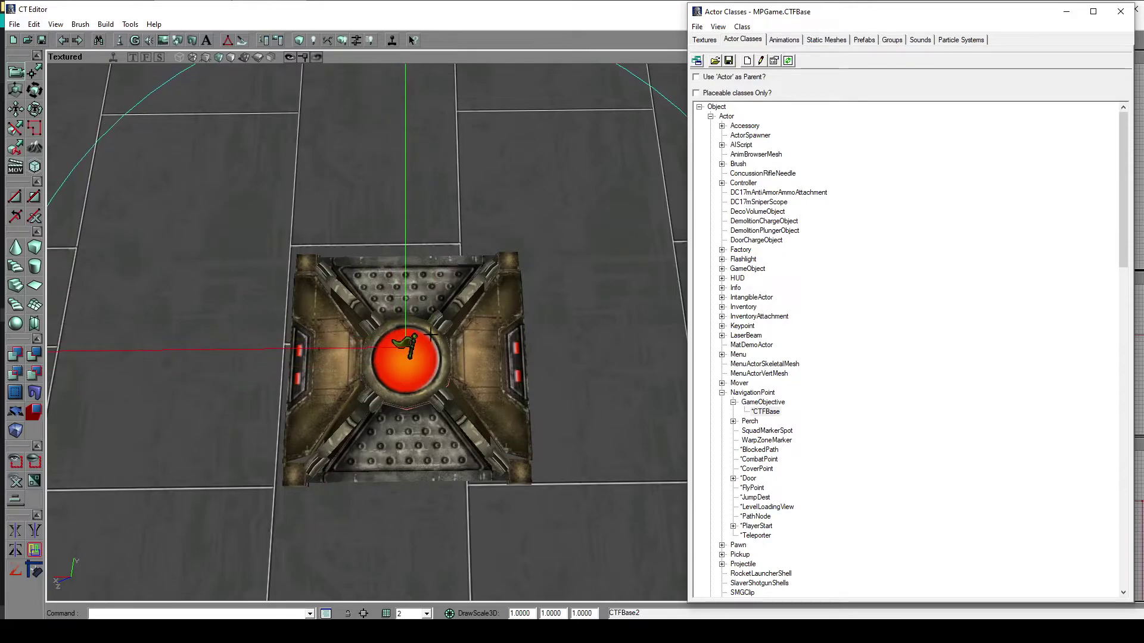
# Set the DefenderTeamIndex in the GameObjective properties of the red flag base's CTFBase actor to 1.
pyautogui.press('F4')
pyautogui.click(739, 130)
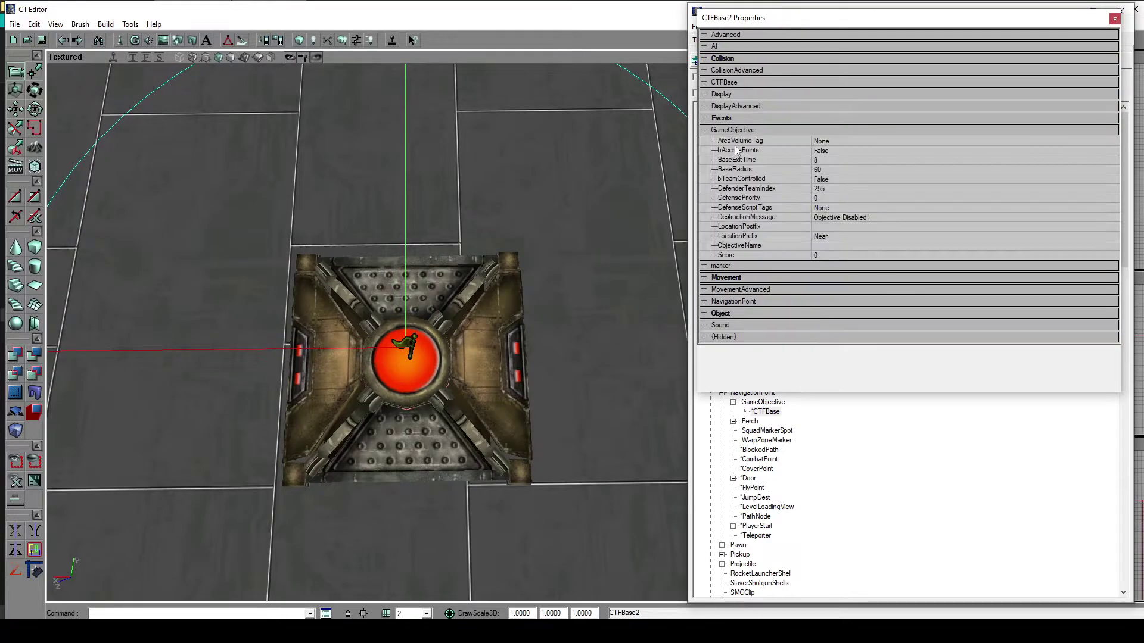
pyautogui.click(849, 189)
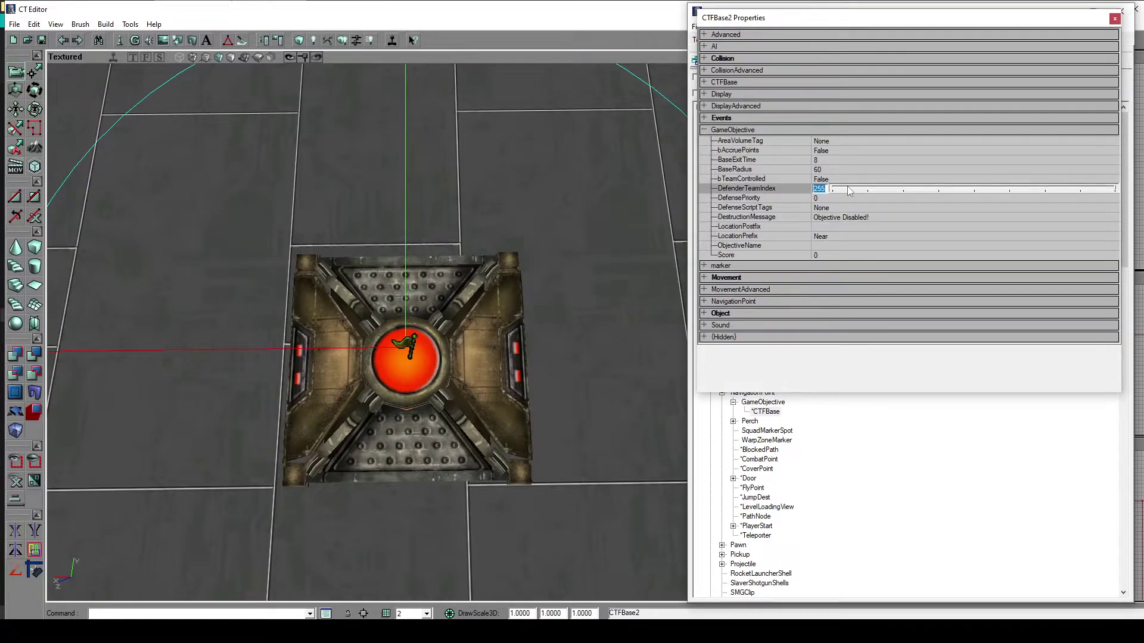
pyautogui.write('1')
pyautogui.click(1115, 20)
pyautogui.moveTo(517, 361); pyautogui.dragTo(453, 256, button='right')
pyautogui.moveTo(453, 256); pyautogui.dragTo(471, 203)
pyautogui.moveTo(459, 262); pyautogui.dragTo(518, 360, button='right')
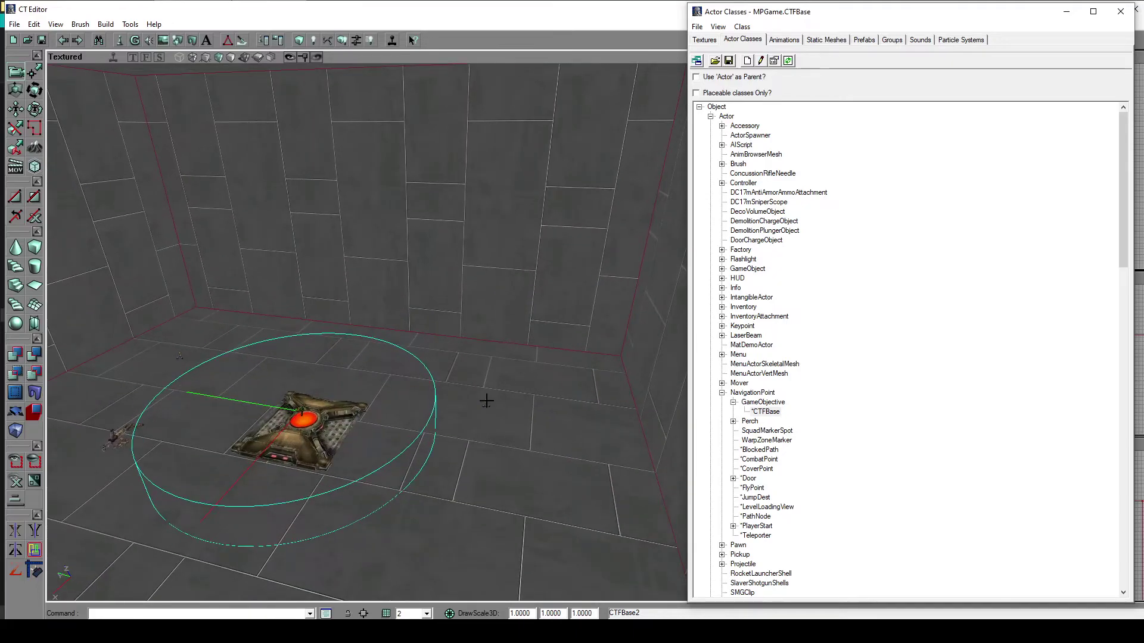
pyautogui.moveTo(503, 387); pyautogui.dragTo(364, 337)
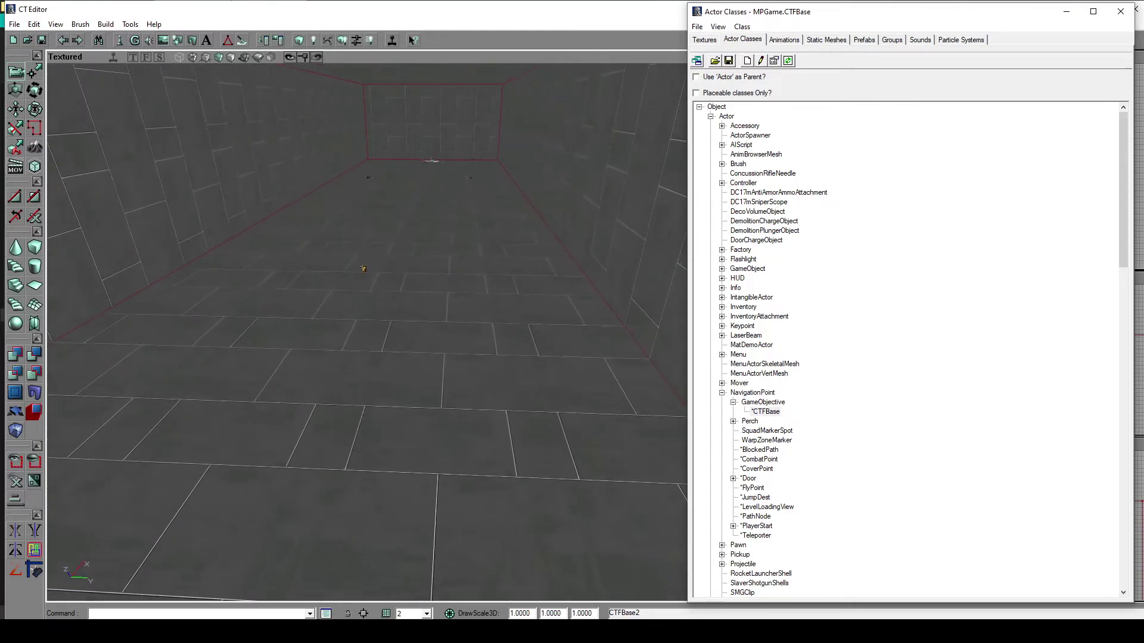
pyautogui.click(229, 631)
pyautogui.moveTo(345, 395); pyautogui.dragTo(417, 387)
pyautogui.moveTo(398, 385); pyautogui.dragTo(381, 367, button='right')
pyautogui.click(710, 117)
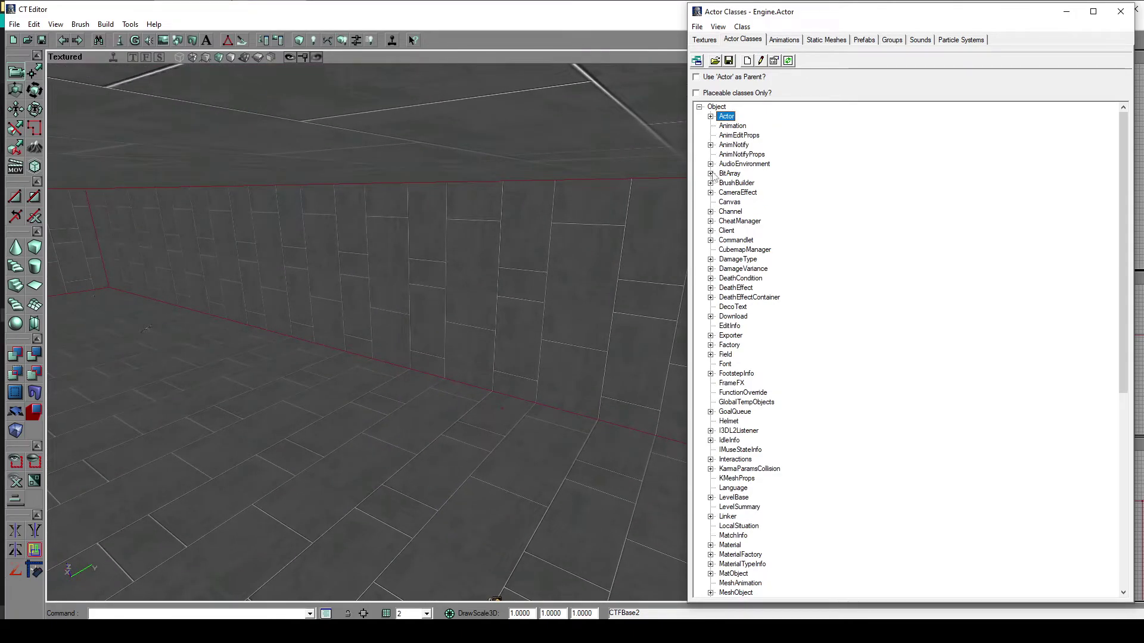
pyautogui.moveTo(401, 453); pyautogui.dragTo(369, 530)
pyautogui.moveTo(400, 453); pyautogui.dragTo(512, 475, button='right')
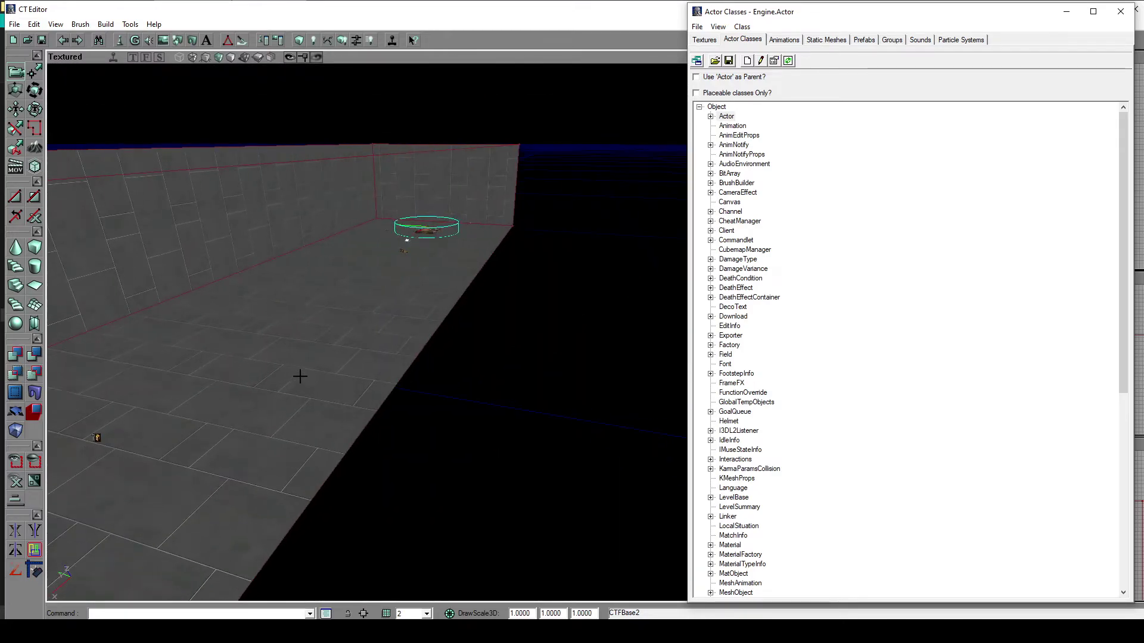
# Add a BattleDroid actor, found under Pawn, CTPawn and Droid, on the floor near the middle of the room.
pyautogui.click(301, 377)
pyautogui.moveTo(302, 376); pyautogui.dragTo(243, 393, button='right')
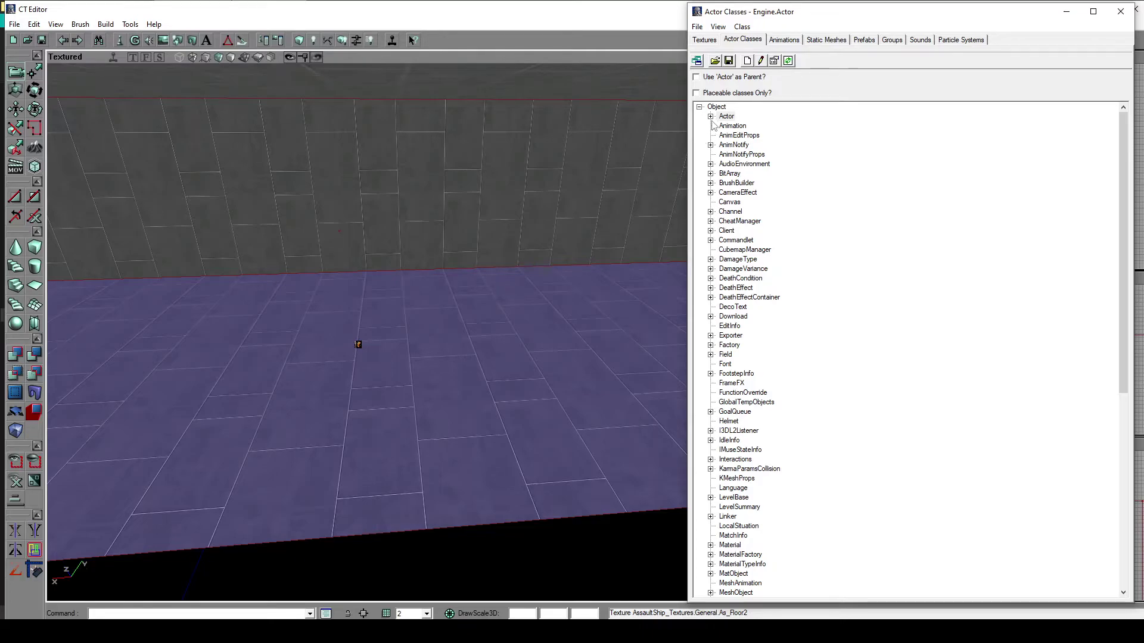
pyautogui.moveTo(494, 356); pyautogui.dragTo(536, 315, button='right')
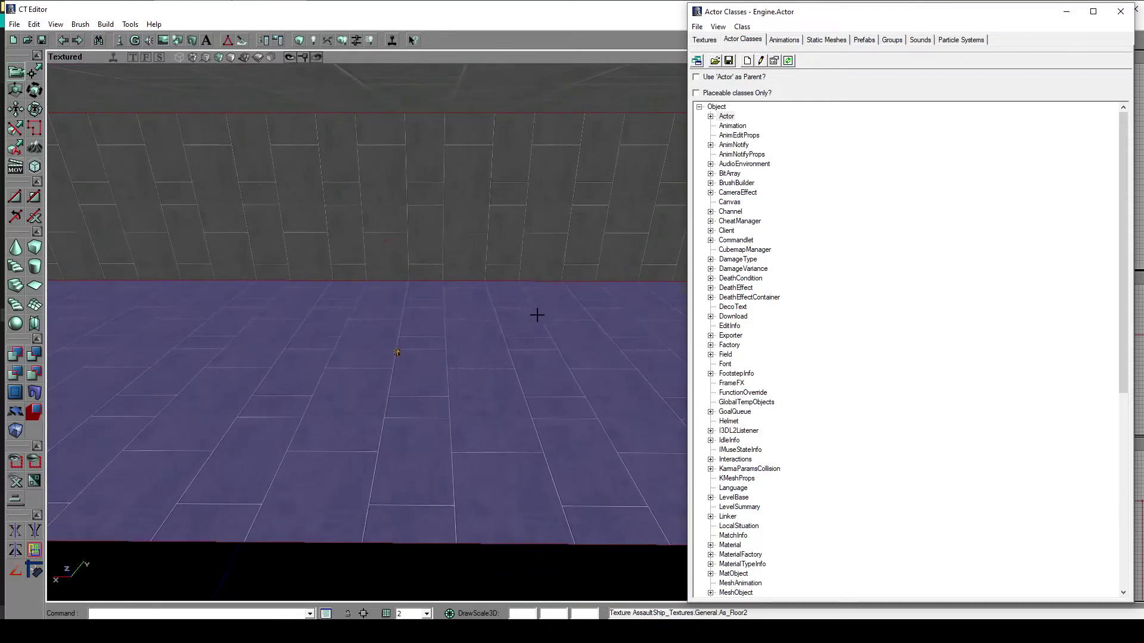
pyautogui.click(711, 118)
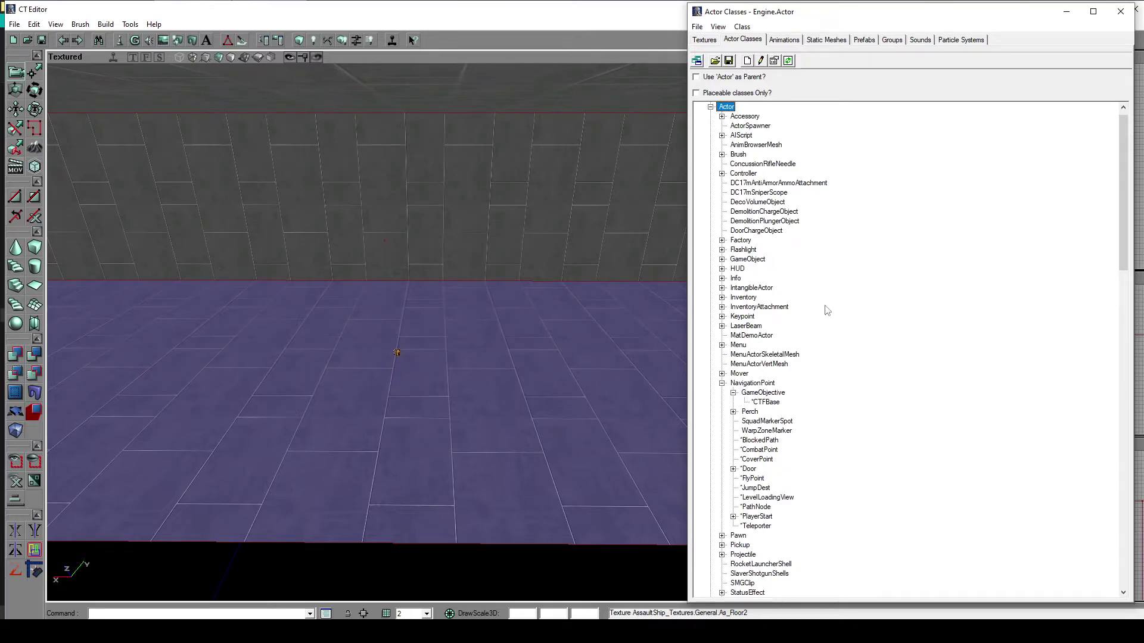
pyautogui.click(722, 384)
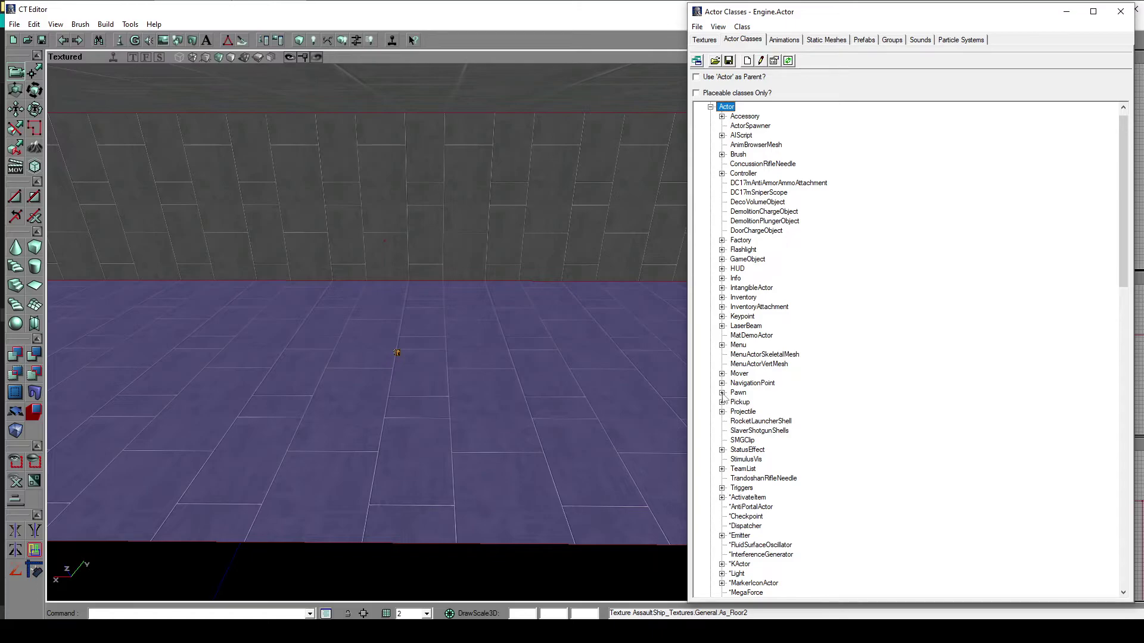
pyautogui.click(722, 393)
pyautogui.click(733, 412)
pyautogui.click(760, 440)
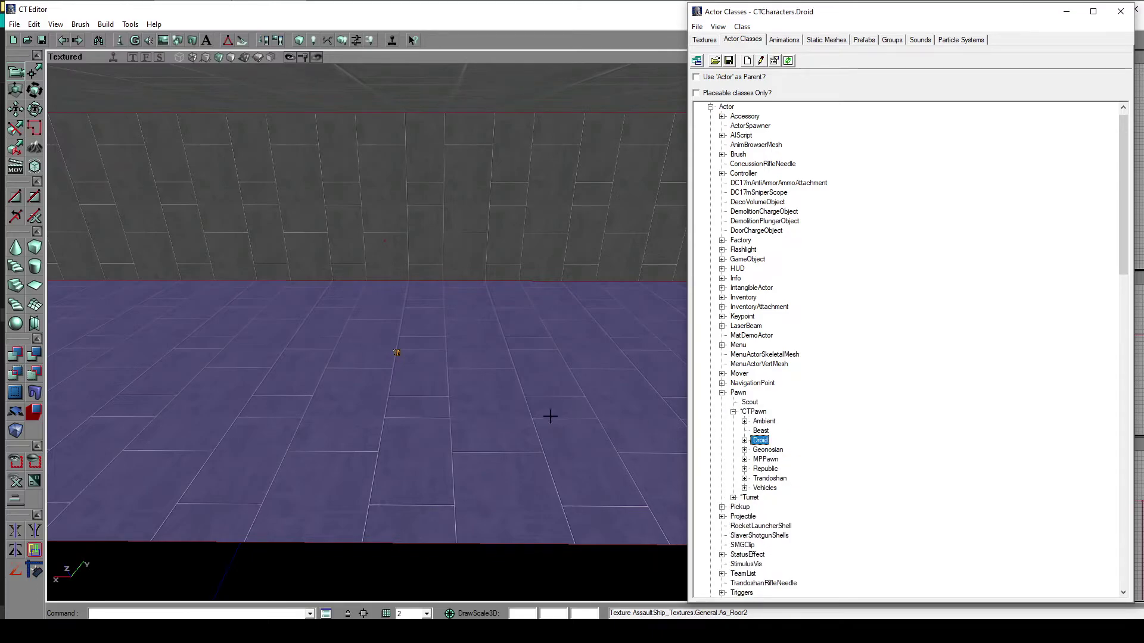
pyautogui.rightClick(486, 414)
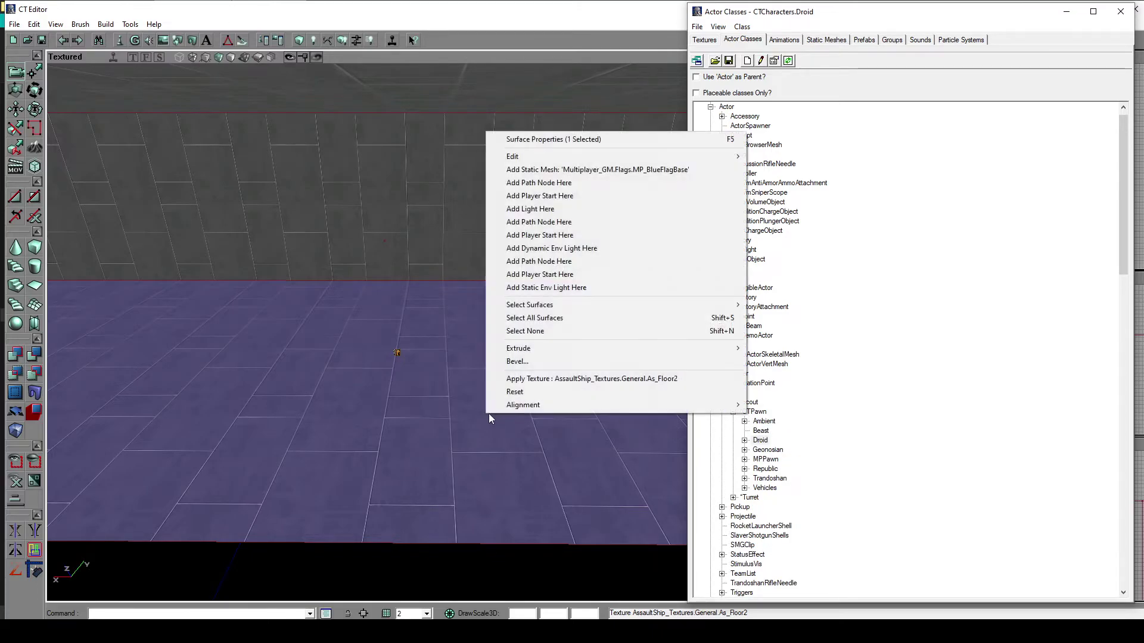
pyautogui.doubleClick(763, 439)
pyautogui.click(779, 450)
pyautogui.rightClick(587, 425)
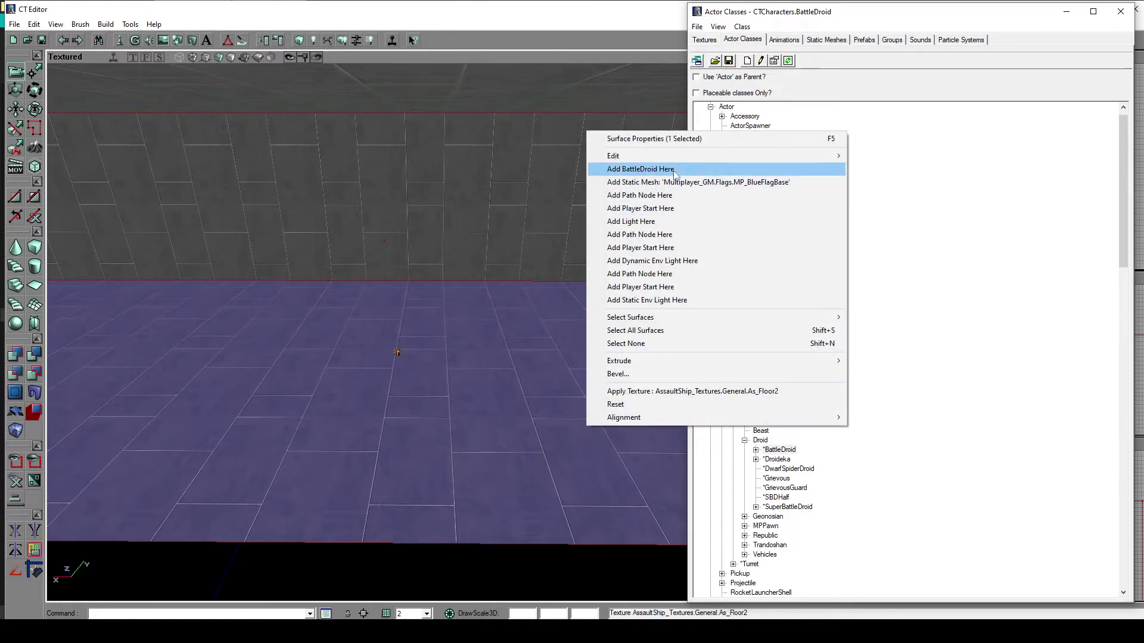
pyautogui.click(671, 171)
pyautogui.click(595, 398)
# Inspect the BattleDroid actor from several angles and delete it from the level.
pyautogui.moveTo(571, 296); pyautogui.dragTo(601, 306, button='middle')
pyautogui.moveTo(464, 334); pyautogui.dragTo(477, 390, button='right')
pyautogui.moveTo(624, 274)
pyautogui.mouseDown(button='right')
pyautogui.moveTo(602, 265)
pyautogui.moveTo(646, 256)
pyautogui.moveTo(624, 274)
pyautogui.mouseUp(button='right')
pyautogui.moveTo(583, 284); pyautogui.dragTo(620, 250)
pyautogui.moveTo(620, 251); pyautogui.dragTo(543, 247, button='right')
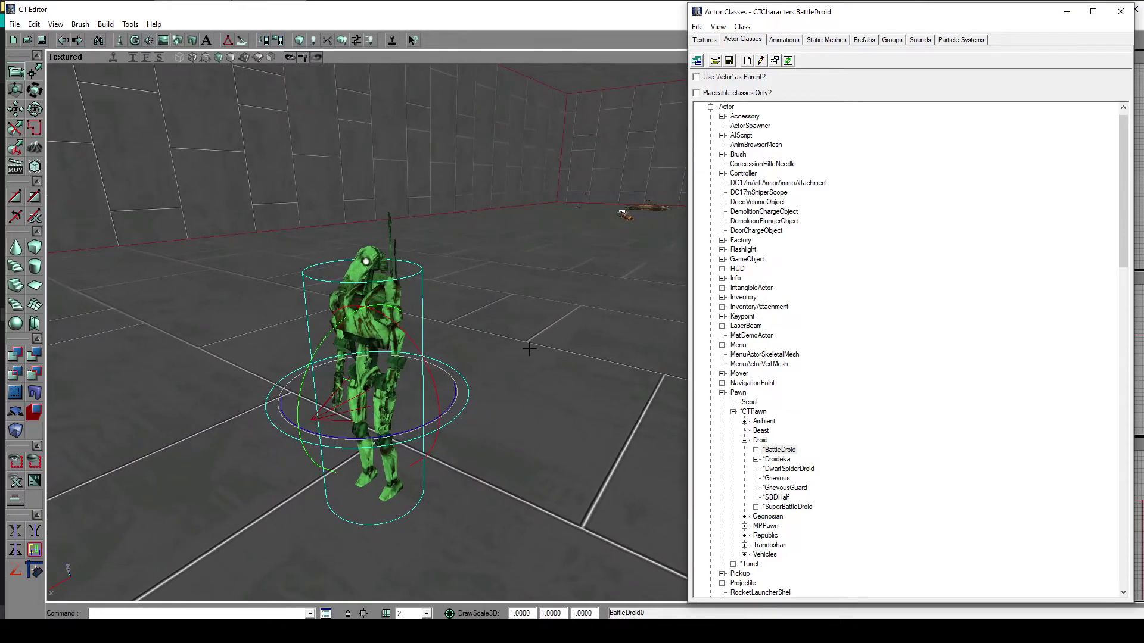
pyautogui.moveTo(552, 333)
pyautogui.mouseDown(button='right')
pyautogui.moveTo(574, 310)
pyautogui.moveTo(524, 315)
pyautogui.moveTo(560, 306)
pyautogui.moveTo(527, 307)
pyautogui.moveTo(539, 327)
pyautogui.mouseUp(button='right')
pyautogui.moveTo(539, 328); pyautogui.dragTo(539, 388)
pyautogui.moveTo(539, 387)
pyautogui.mouseDown(button='right')
pyautogui.moveTo(551, 361)
pyautogui.moveTo(543, 371)
pyautogui.mouseUp(button='right')
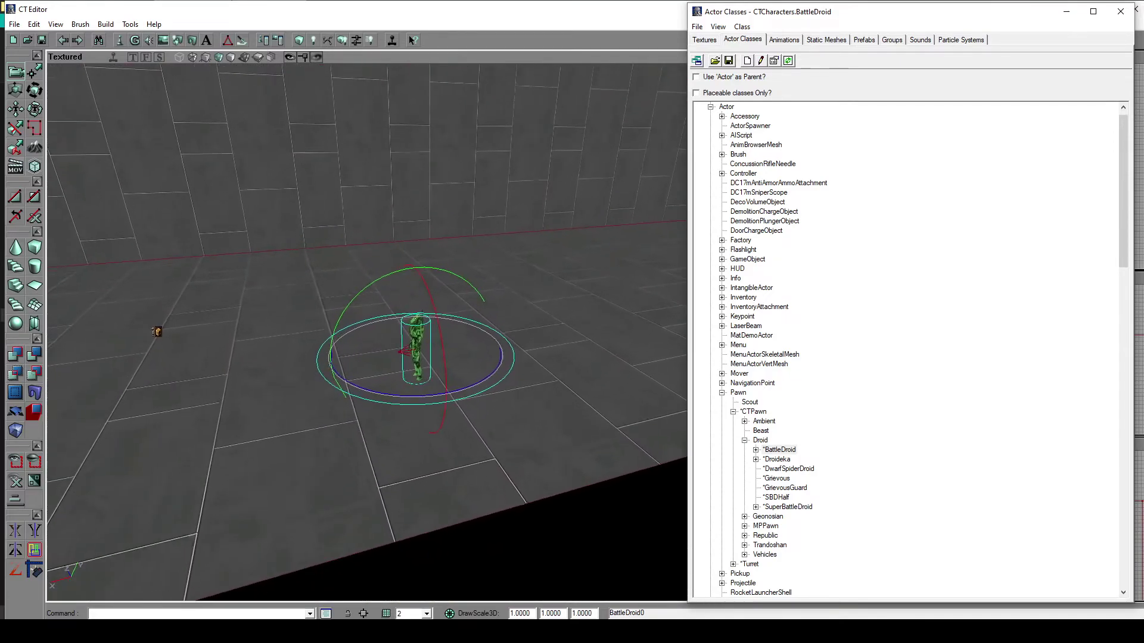
pyautogui.moveTo(540, 367); pyautogui.dragTo(549, 331)
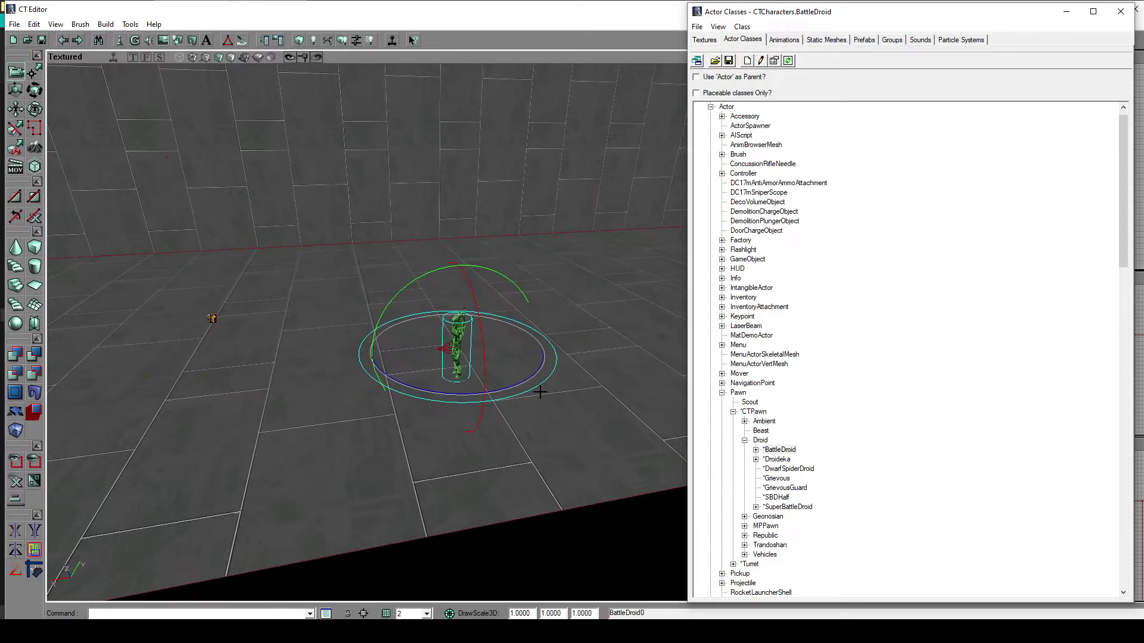
pyautogui.press('Delete')
pyautogui.moveTo(495, 382); pyautogui.dragTo(706, 281)
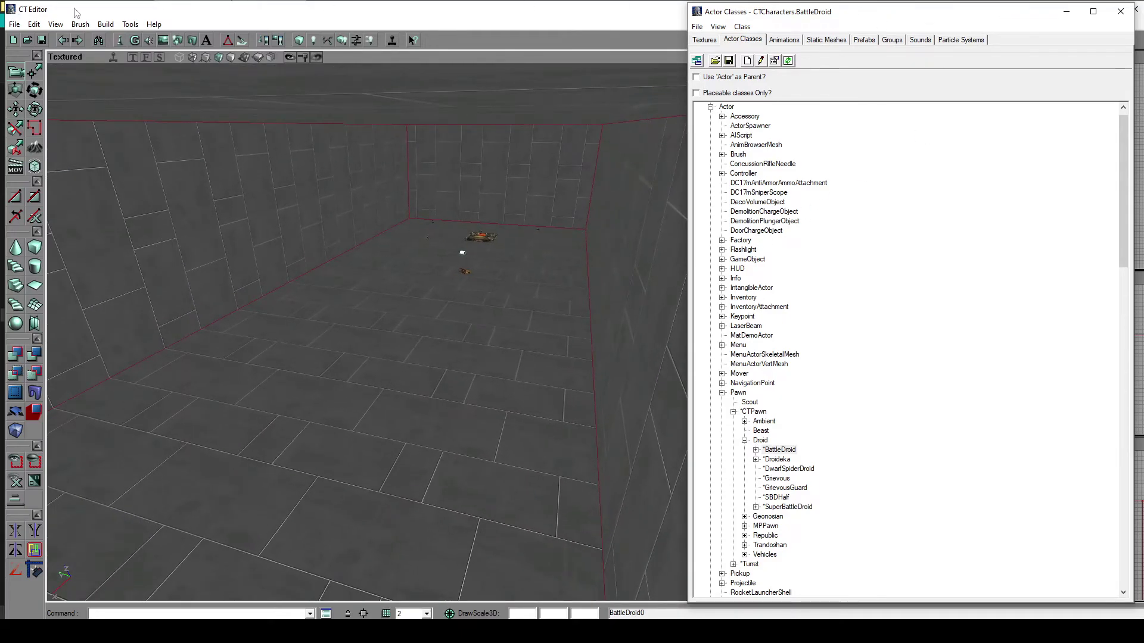
# Fill in the author name and set the title to Tutorial 3 in the level's LevelSummary properties.
pyautogui.click(61, 27)
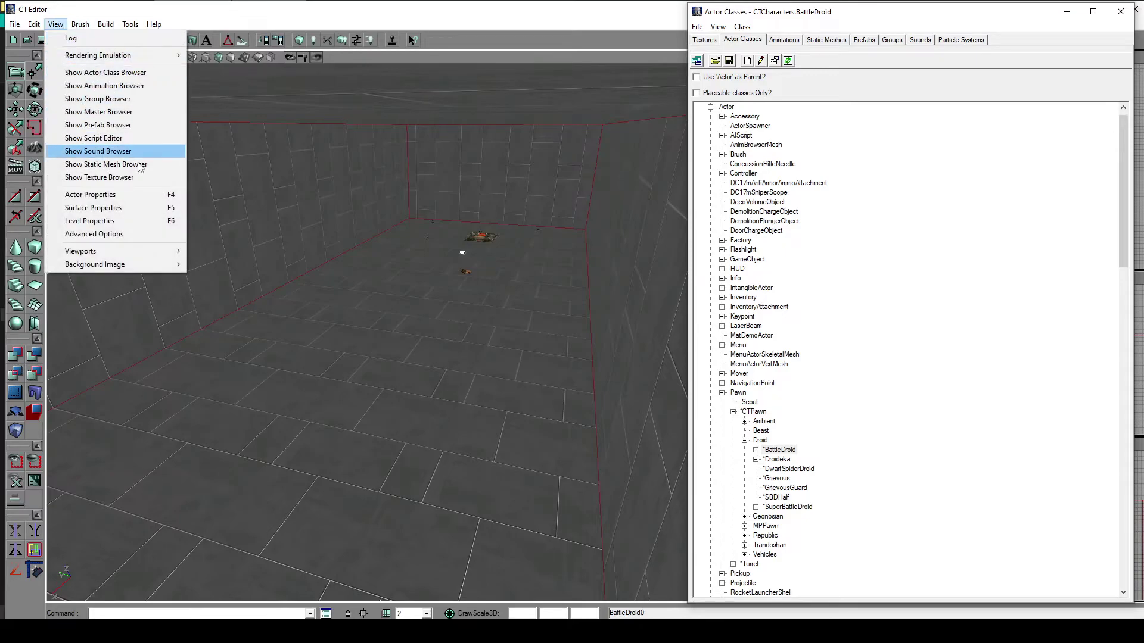
pyautogui.click(120, 221)
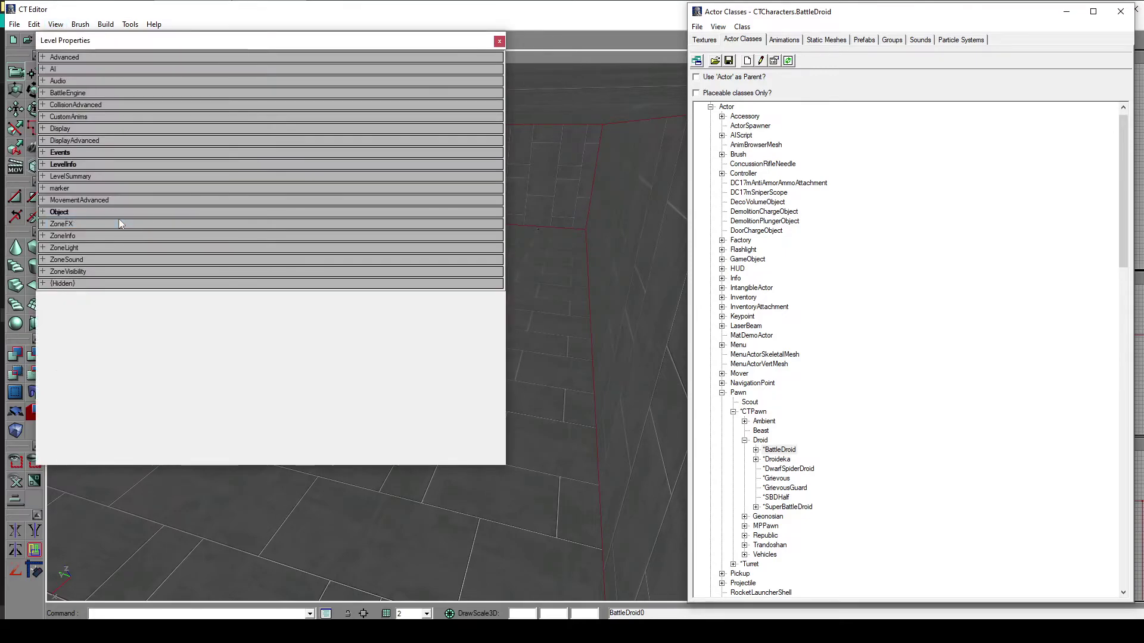
pyautogui.click(83, 177)
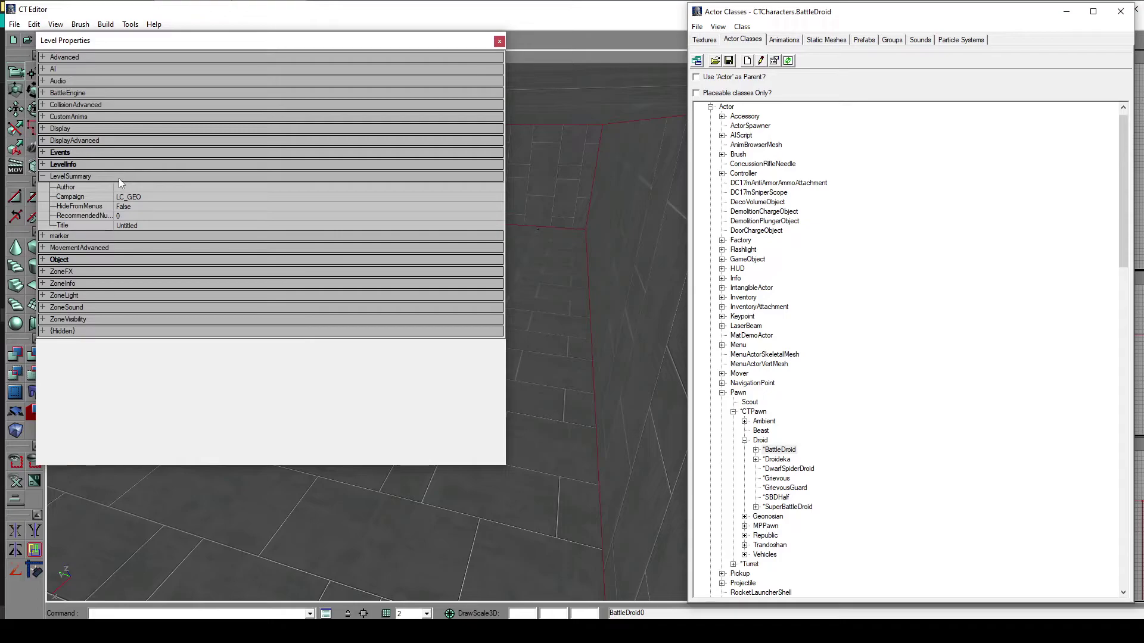
pyautogui.click(139, 187)
pyautogui.write('P')
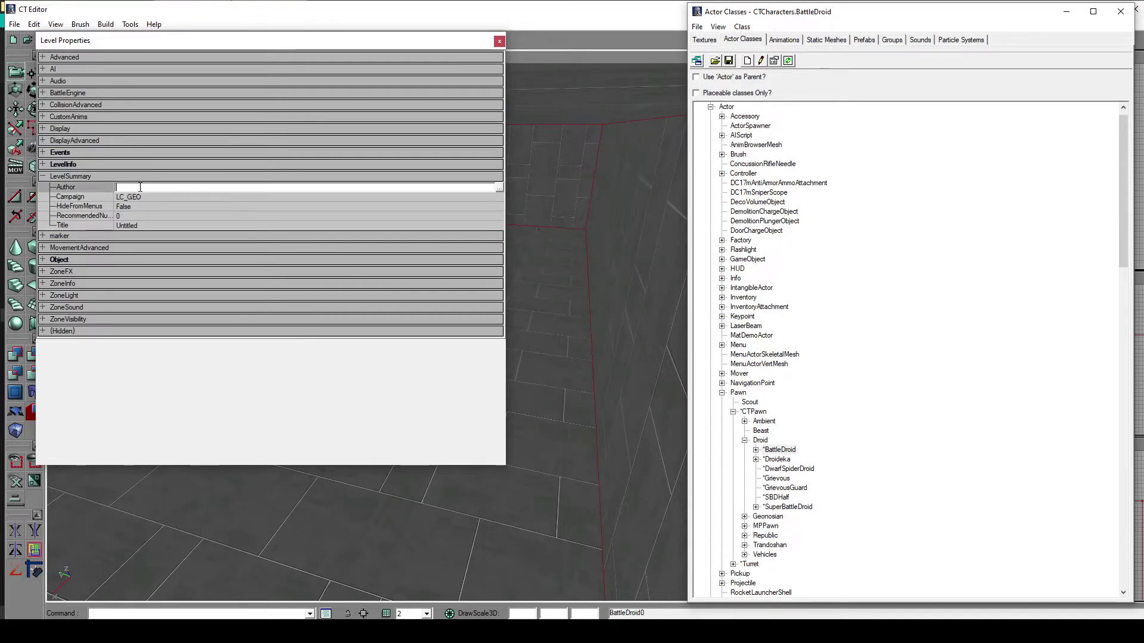
pyautogui.write('lasma')
pyautogui.press('Return')
pyautogui.click(156, 229)
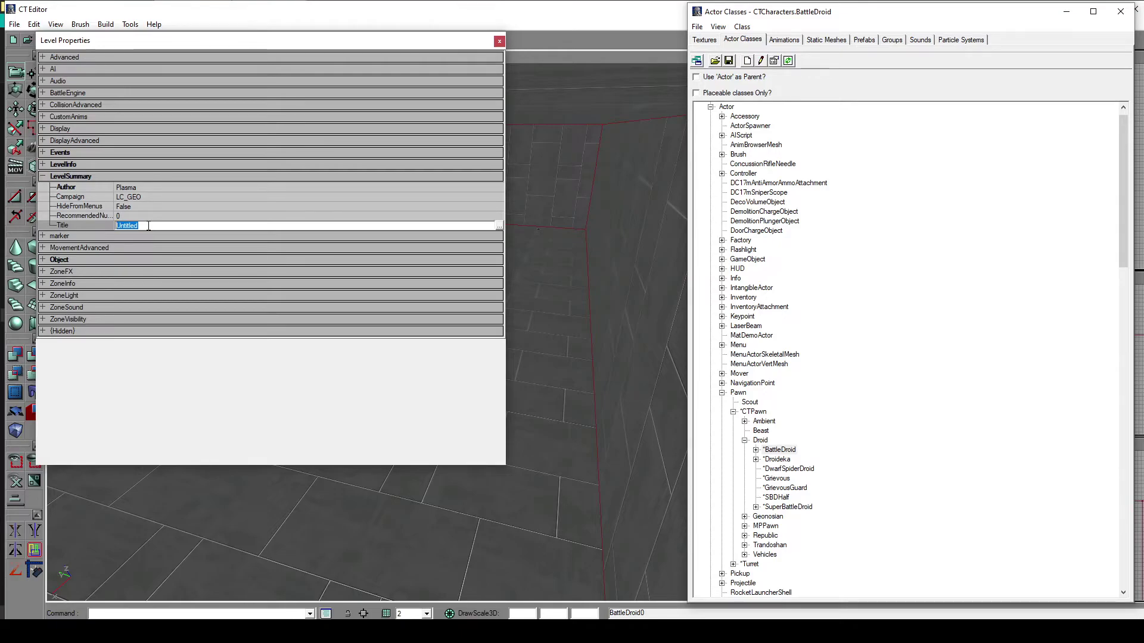
pyautogui.write('Tutorial 3')
pyautogui.press('Return')
pyautogui.click(98, 176)
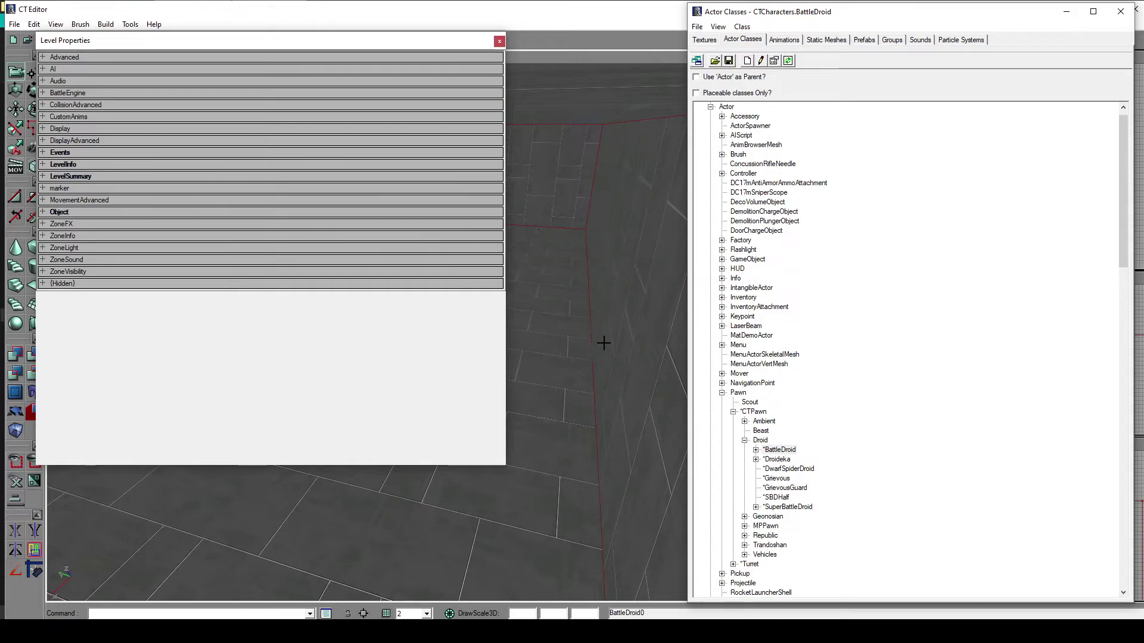
pyautogui.moveTo(602, 226); pyautogui.dragTo(506, 213, button='right')
pyautogui.moveTo(589, 287); pyautogui.dragTo(615, 273)
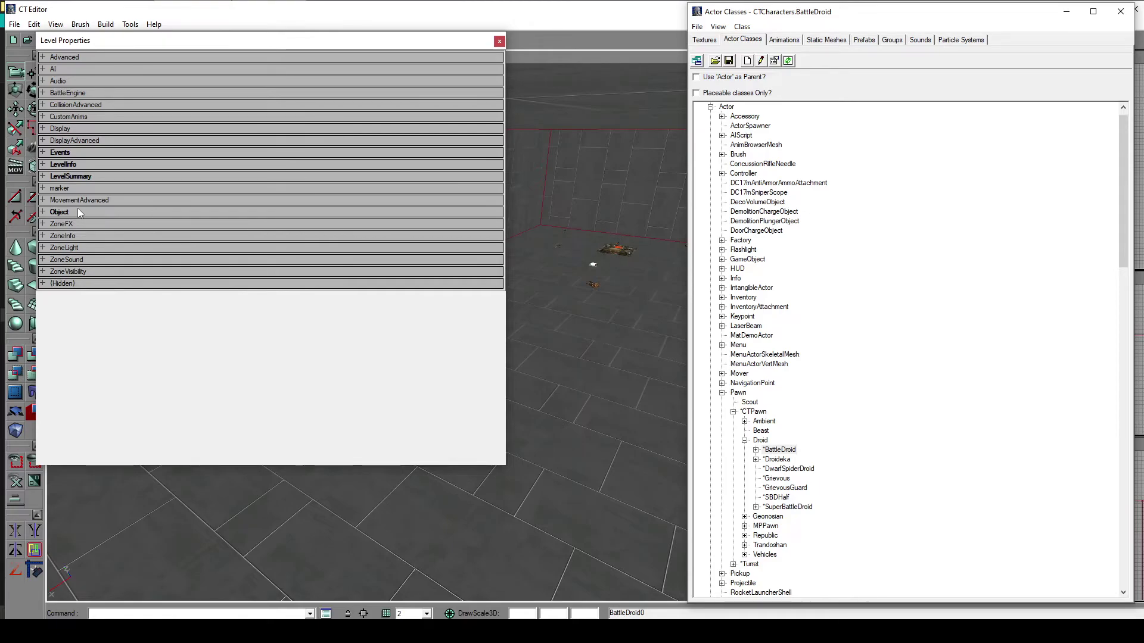
pyautogui.click(71, 165)
pyautogui.click(71, 167)
pyautogui.click(71, 176)
pyautogui.click(70, 177)
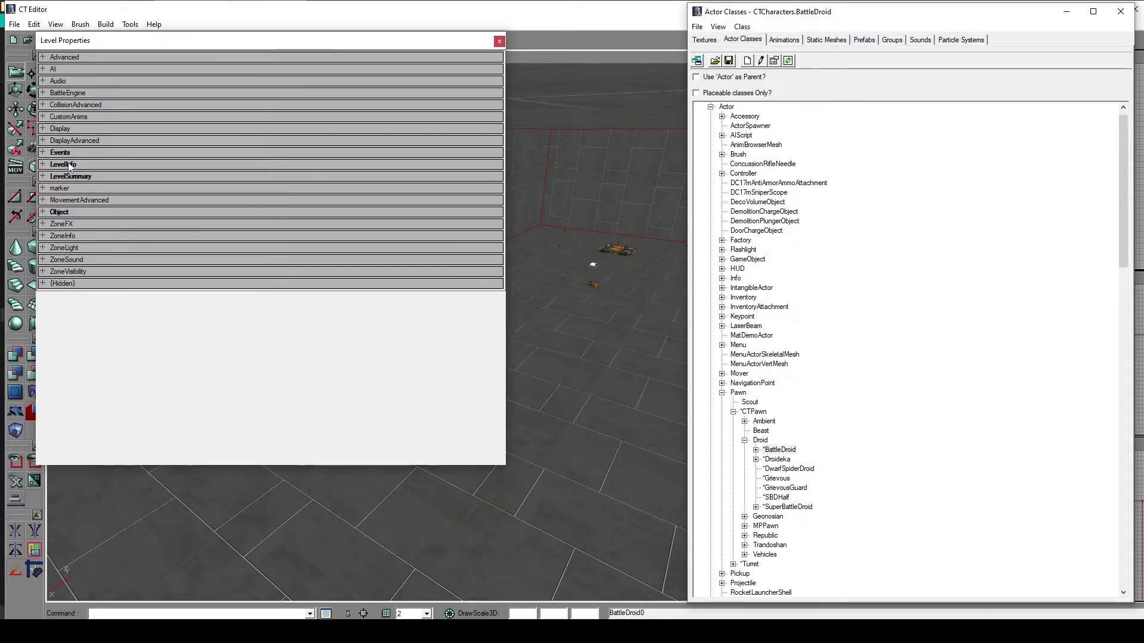
# Set PreCacheGame in the level's LevelInfo properties to MPGame.ASGame and close the level properties.
pyautogui.click(70, 166)
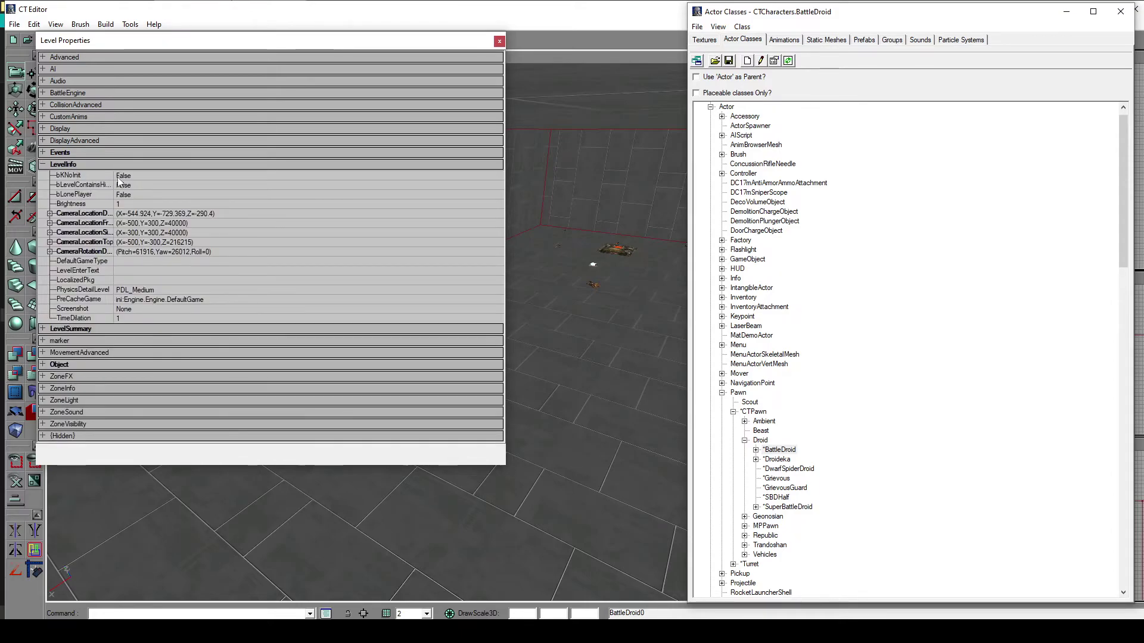
pyautogui.click(215, 300)
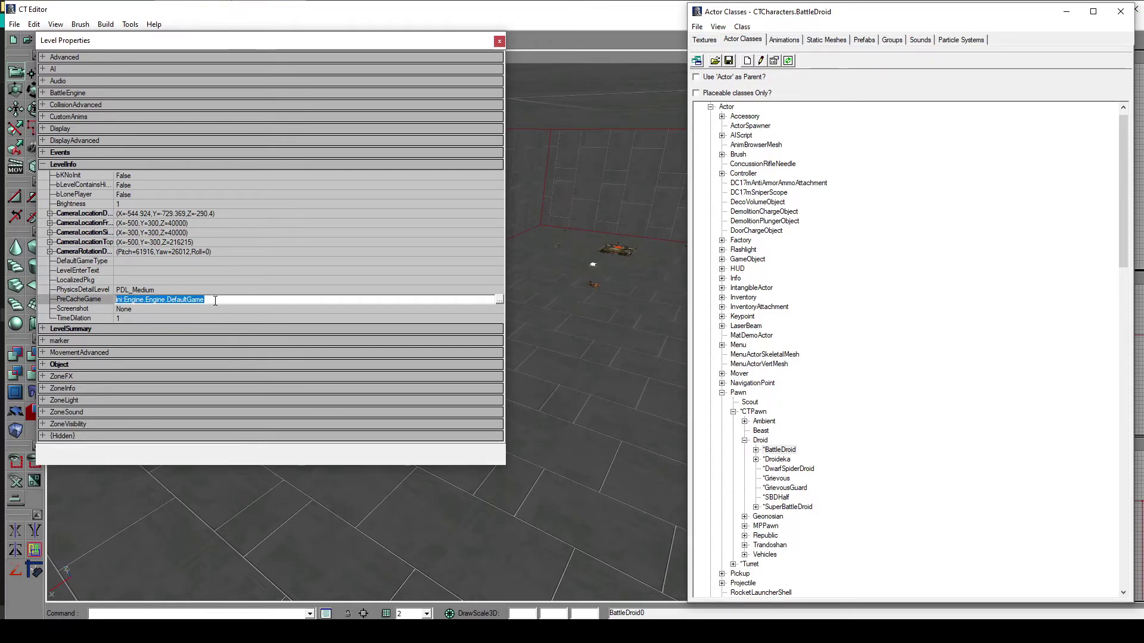
pyautogui.write('MPGame.A')
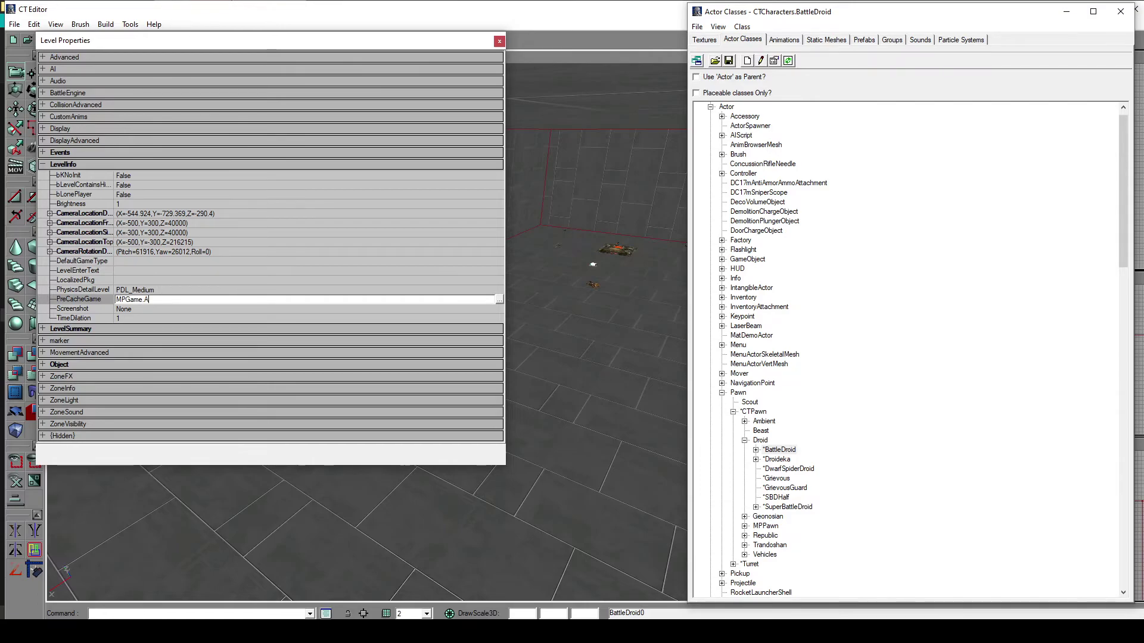
pyautogui.write('SGame')
pyautogui.press('Return')
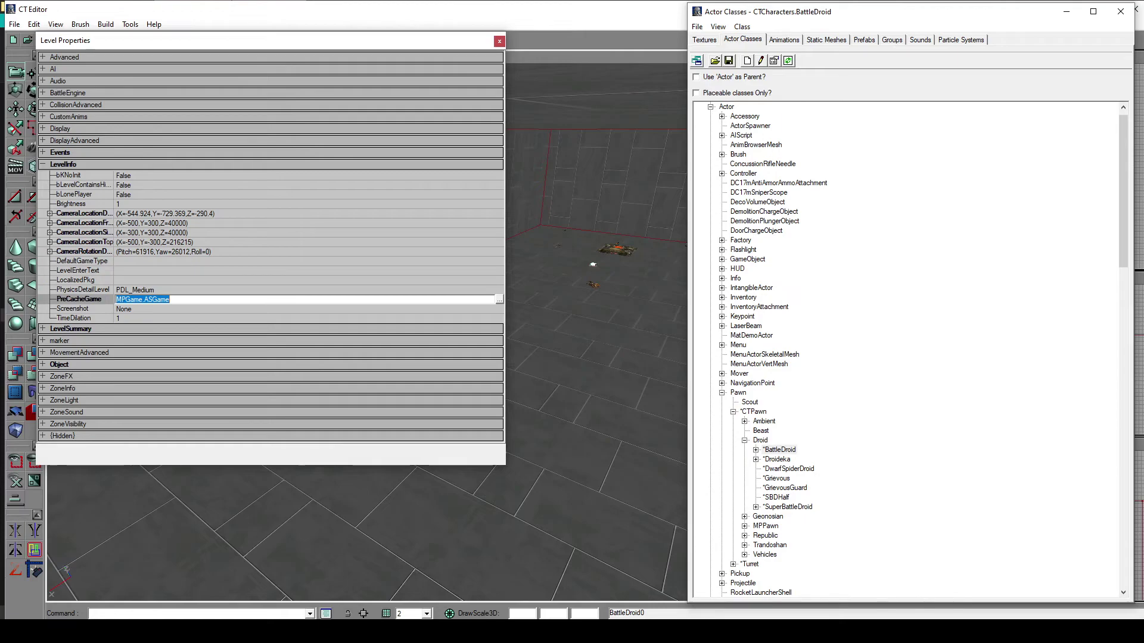
pyautogui.click(83, 164)
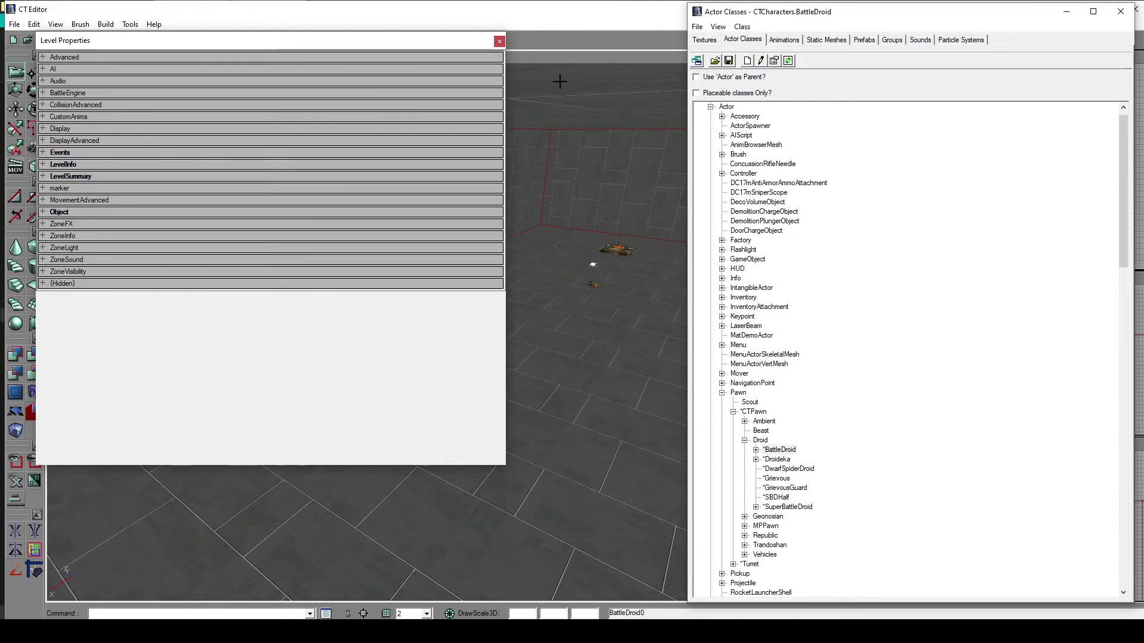
pyautogui.click(499, 41)
pyautogui.moveTo(492, 334); pyautogui.dragTo(551, 250)
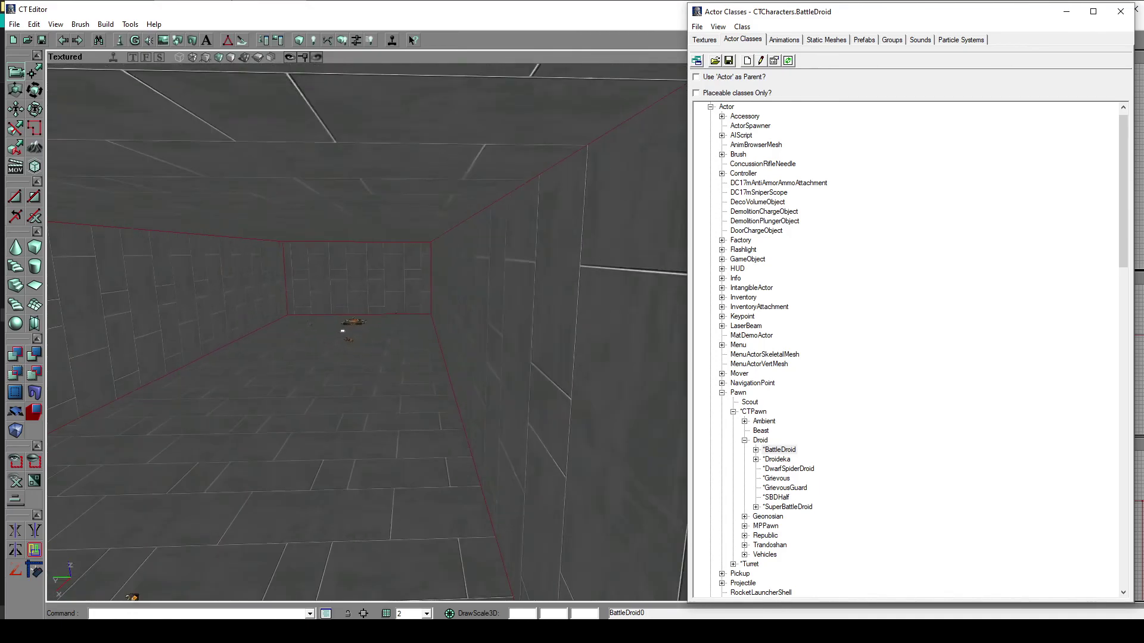